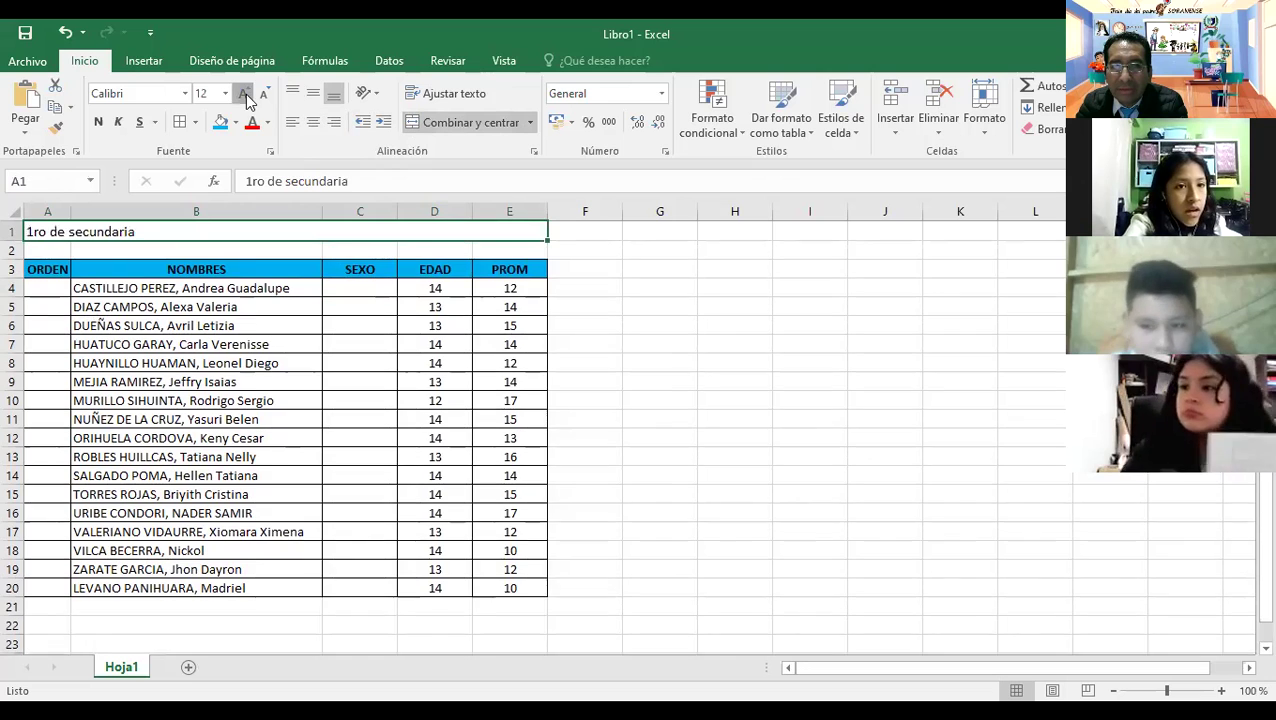
Enlarge the "1ro de secundaria" title in A1 to 20 pt and center it horizontally.
{"action": "left_click", "coordinate": [243, 93]}
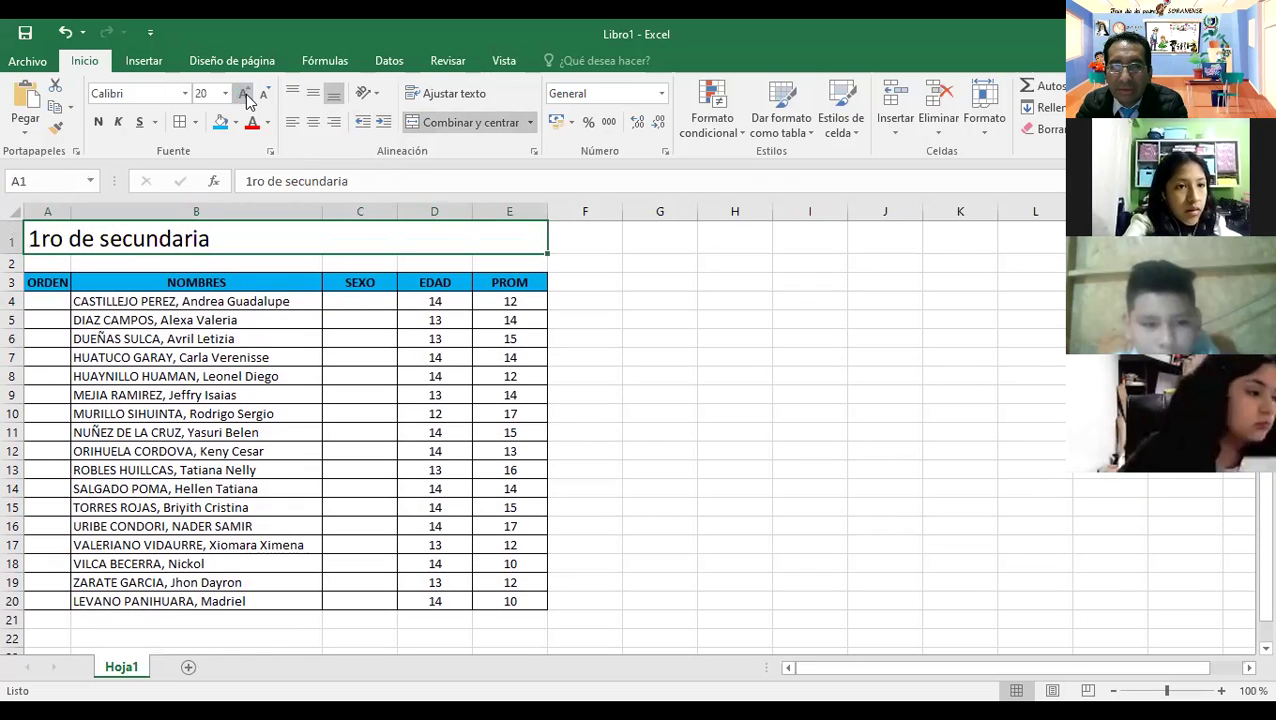
{"action": "left_click", "coordinate": [313, 122]}
{"action": "left_click", "coordinate": [225, 301]}
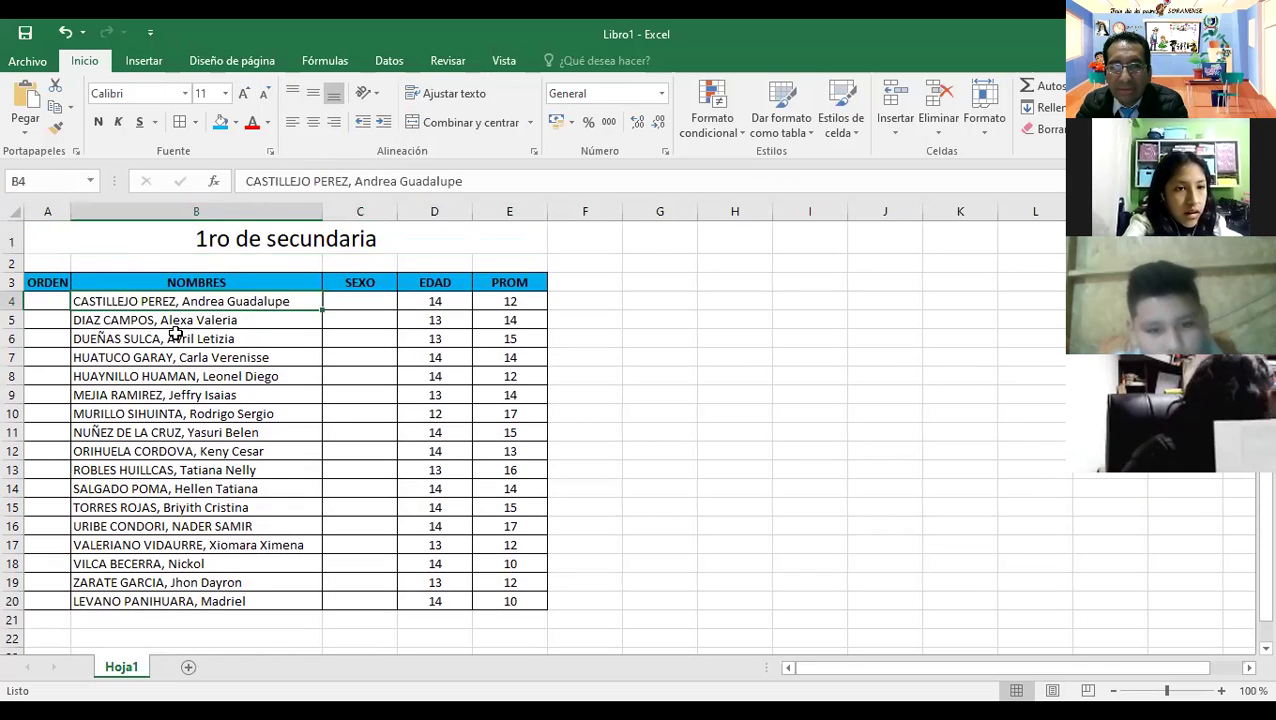
Number the students in the ORDEN column from 1 to 17 by filling the series down A4:A20.
{"action": "left_click", "coordinate": [52, 302]}
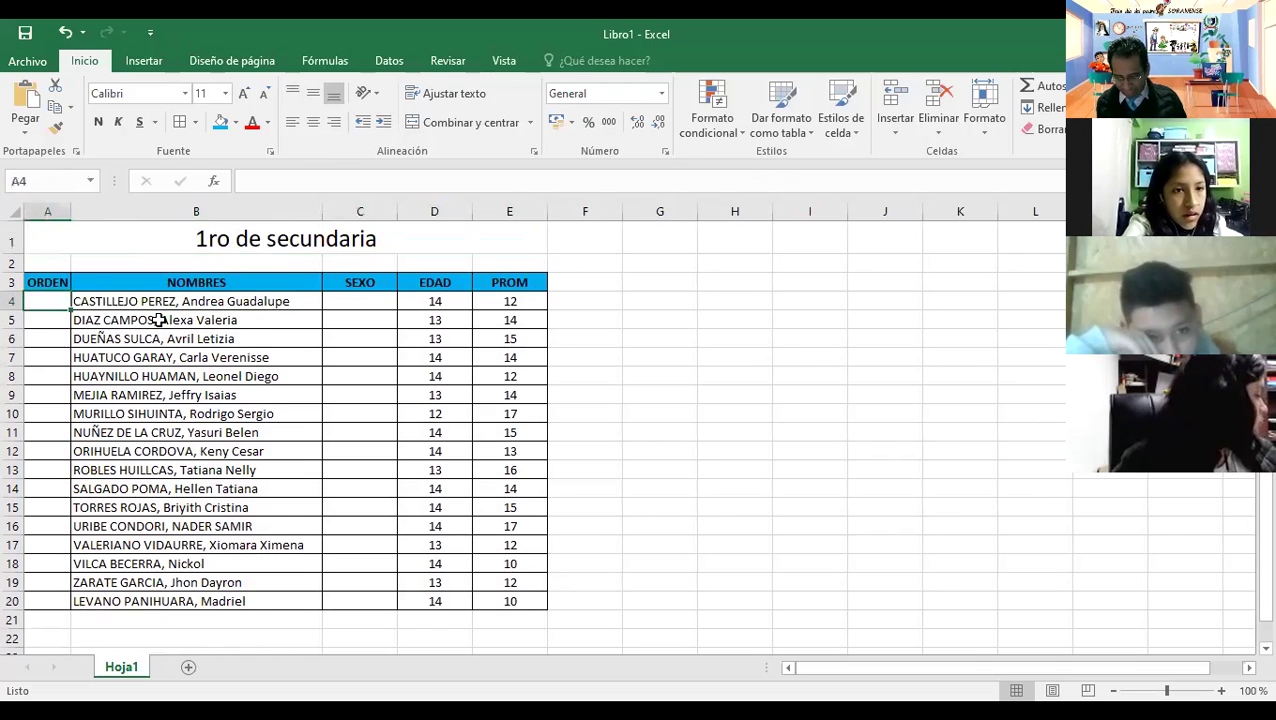
{"action": "type", "text": "1"}
{"action": "key", "text": "Return"}
{"action": "type", "text": "2"}
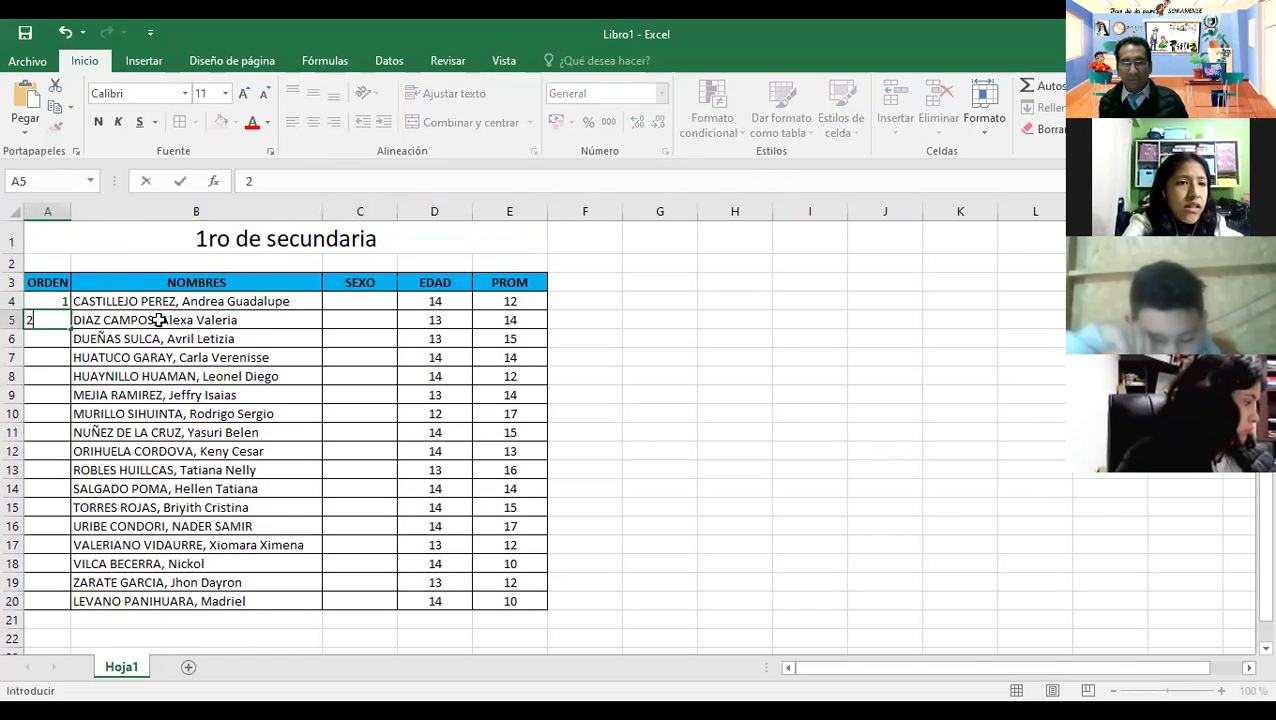
{"action": "key", "text": "Return"}
{"action": "left_click", "coordinate": [52, 303]}
{"action": "left_click_drag", "start_coordinate": [56, 314], "coordinate": [68, 604]}
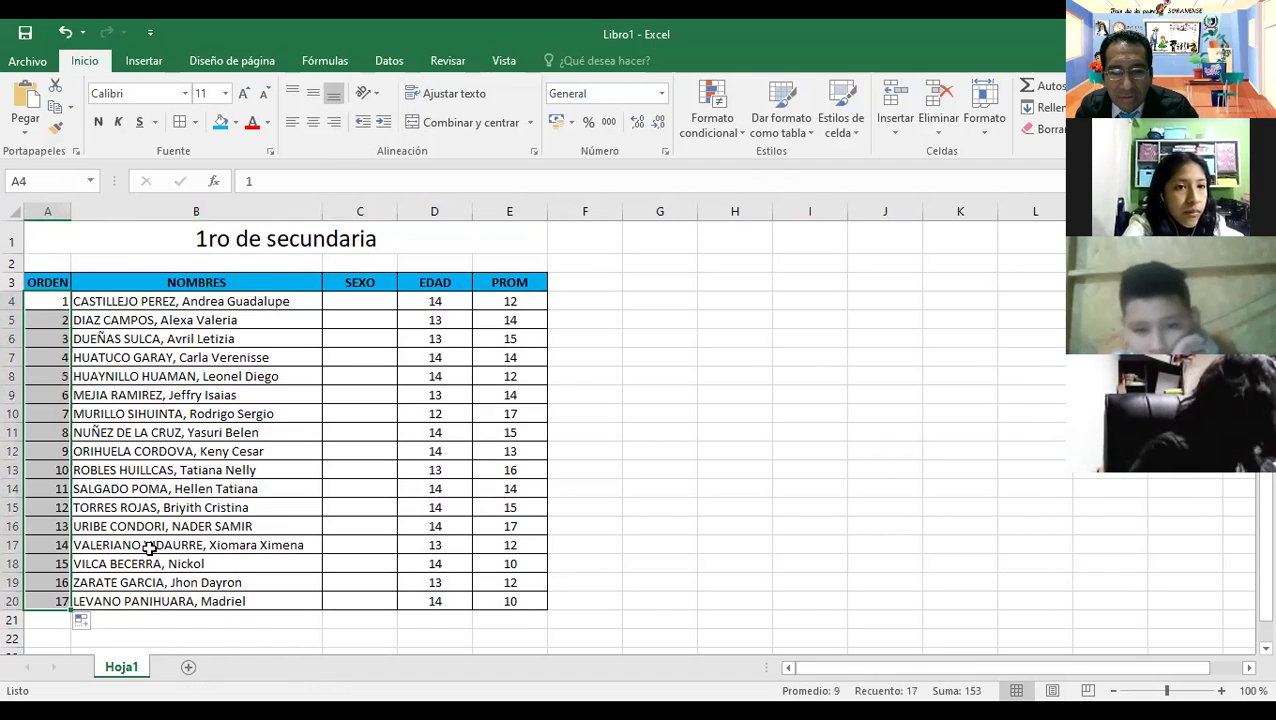
Center the contents of the whole column A horizontally.
{"action": "left_click", "coordinate": [205, 510]}
{"action": "left_click", "coordinate": [46, 213]}
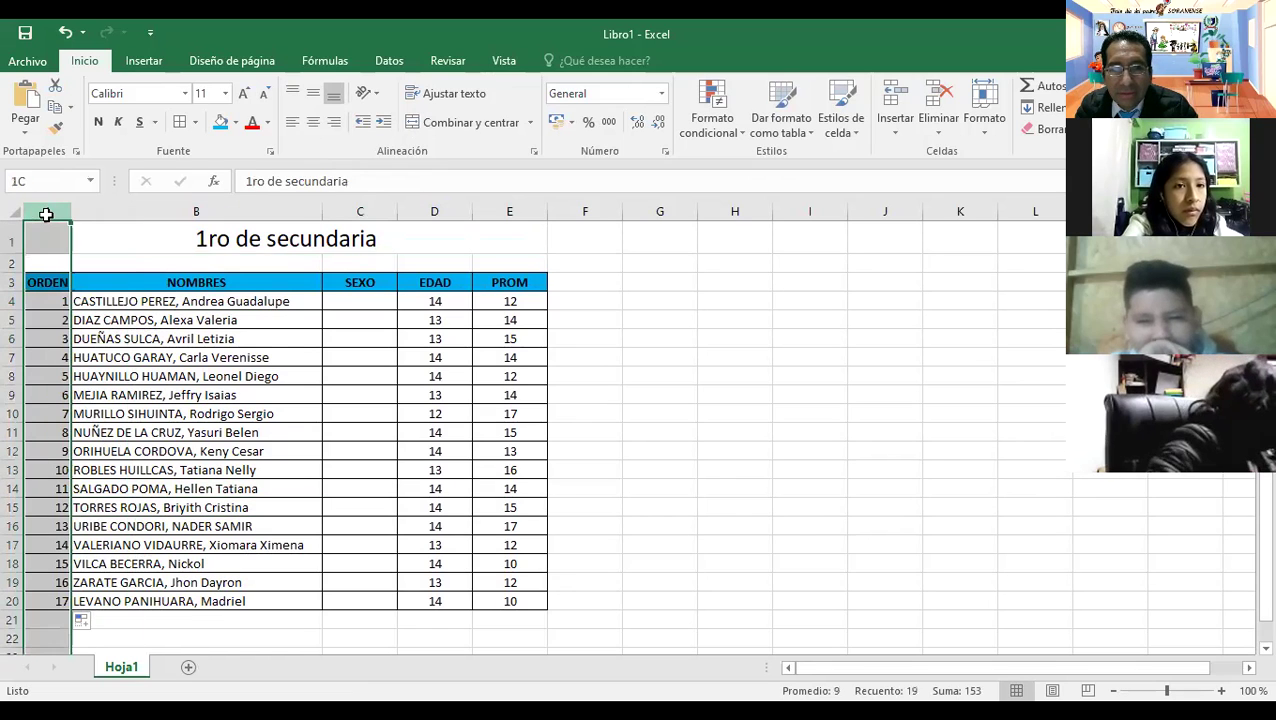
{"action": "left_click", "coordinate": [313, 122]}
{"action": "left_click", "coordinate": [206, 380]}
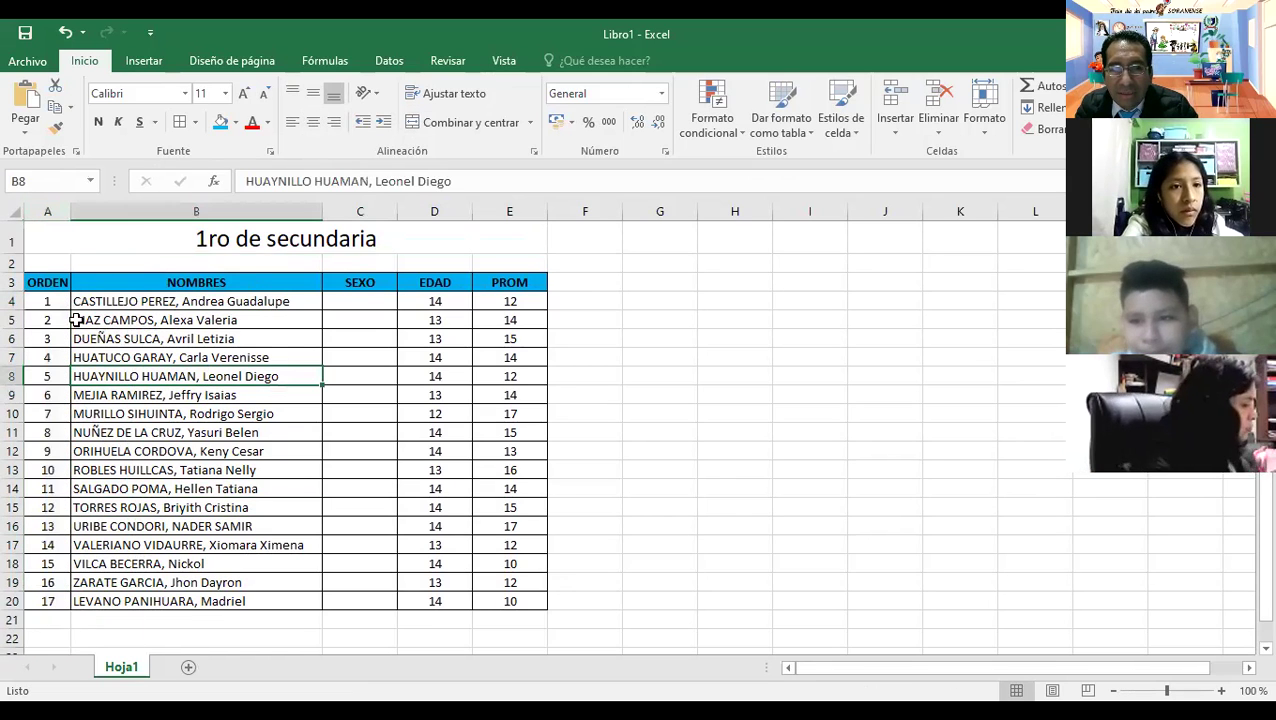
{"action": "left_click_drag", "start_coordinate": [62, 305], "coordinate": [520, 600]}
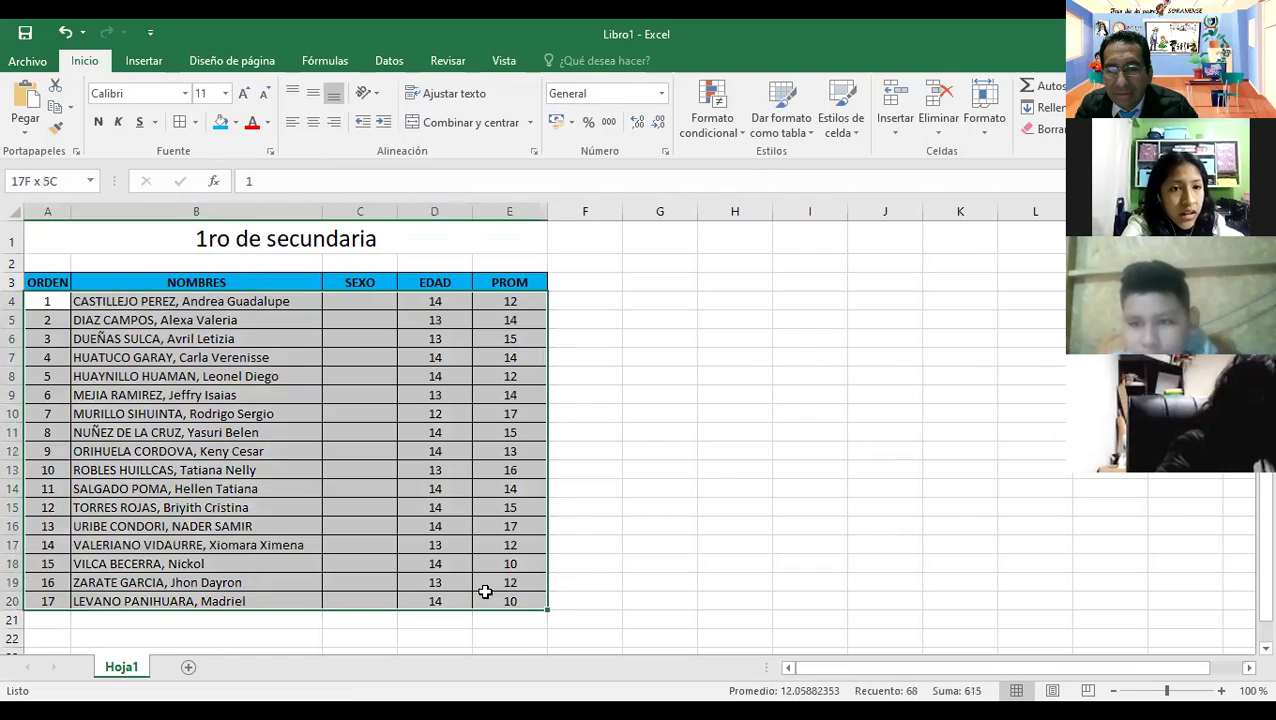
{"action": "left_click", "coordinate": [603, 506]}
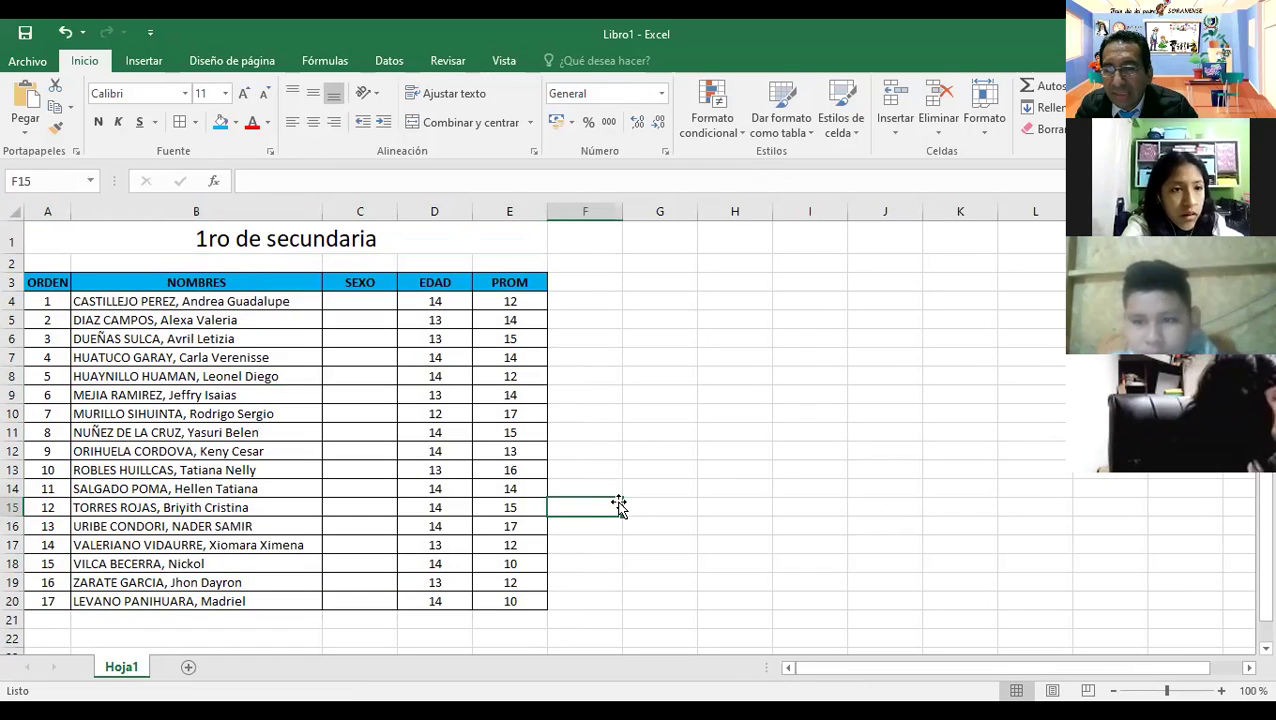
Add a new sheet to the workbook and enter the heading "buscar informacion" in its cell A1.
{"action": "left_click", "coordinate": [187, 667]}
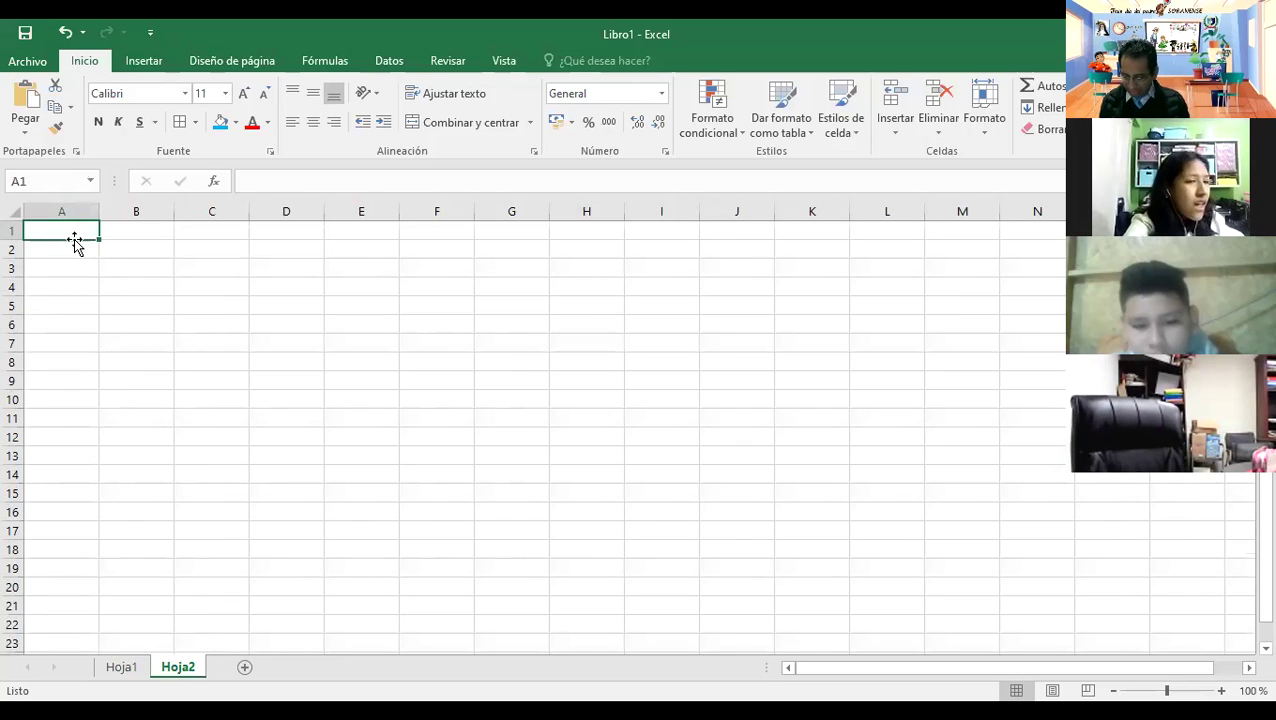
{"action": "type", "text": "buscra informacion"}
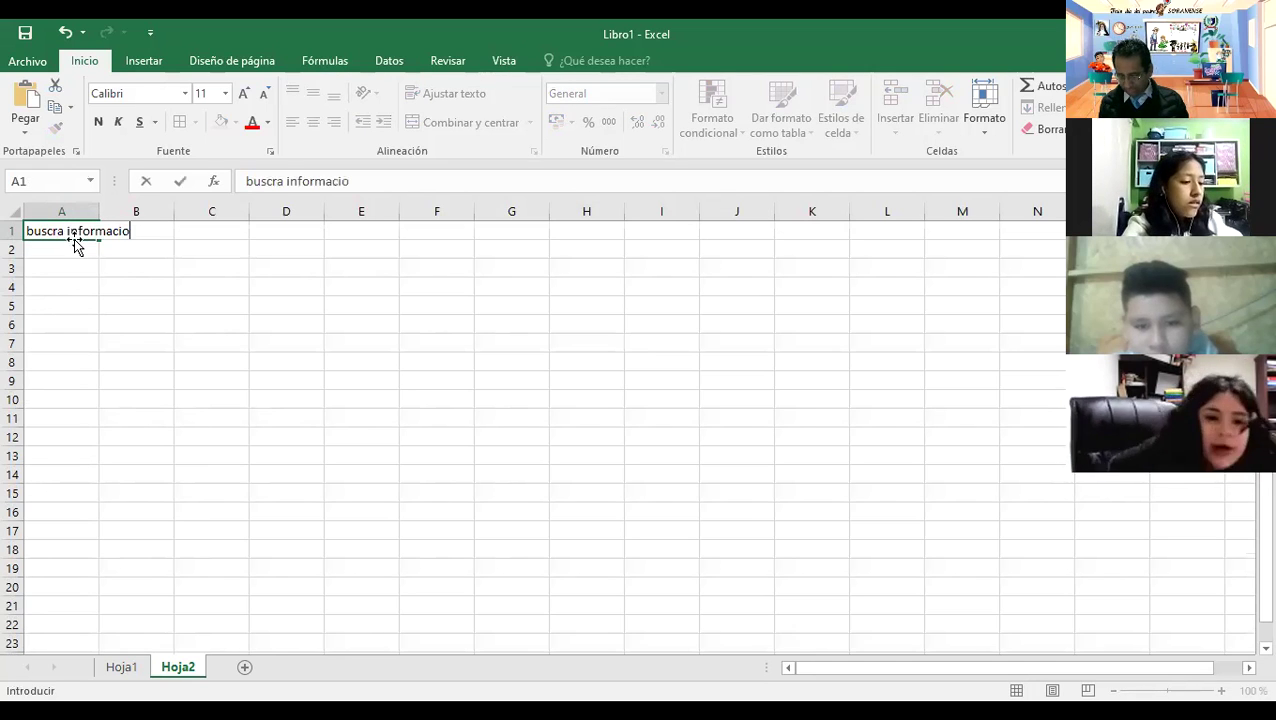
{"action": "key", "text": "Return"}
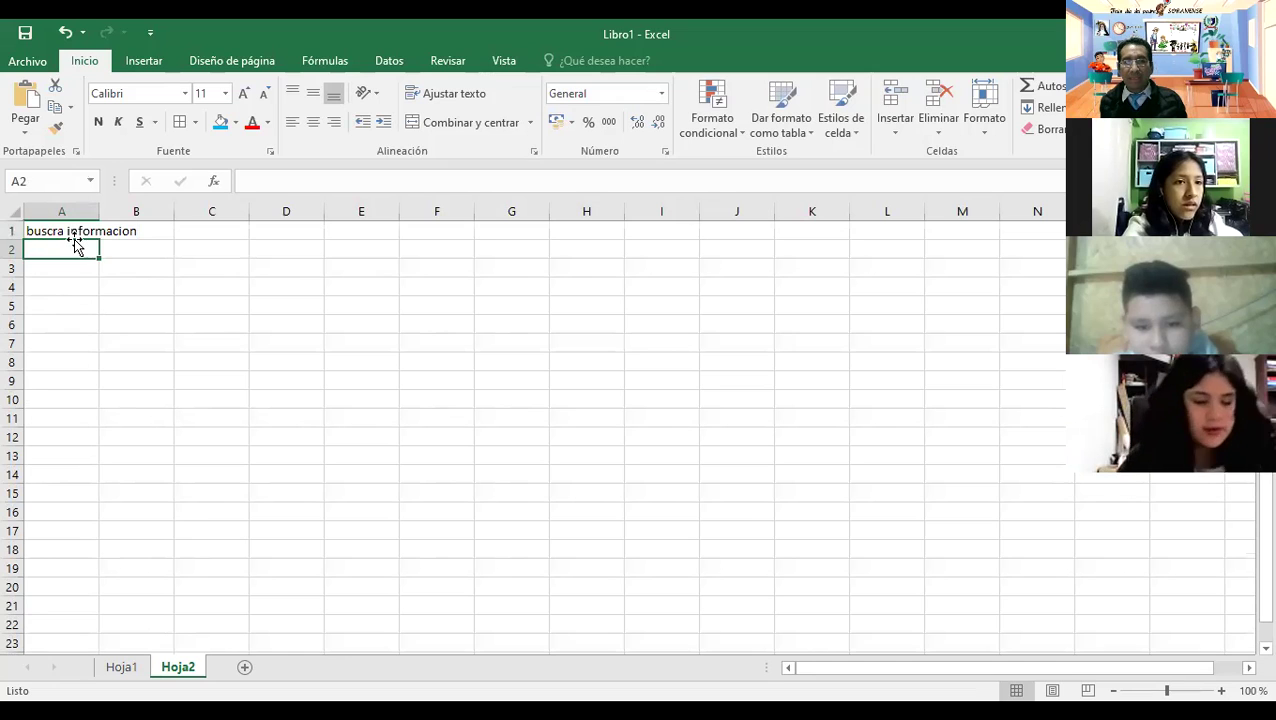
{"action": "key", "text": "Up"}
{"action": "type", "text": "buscar"}
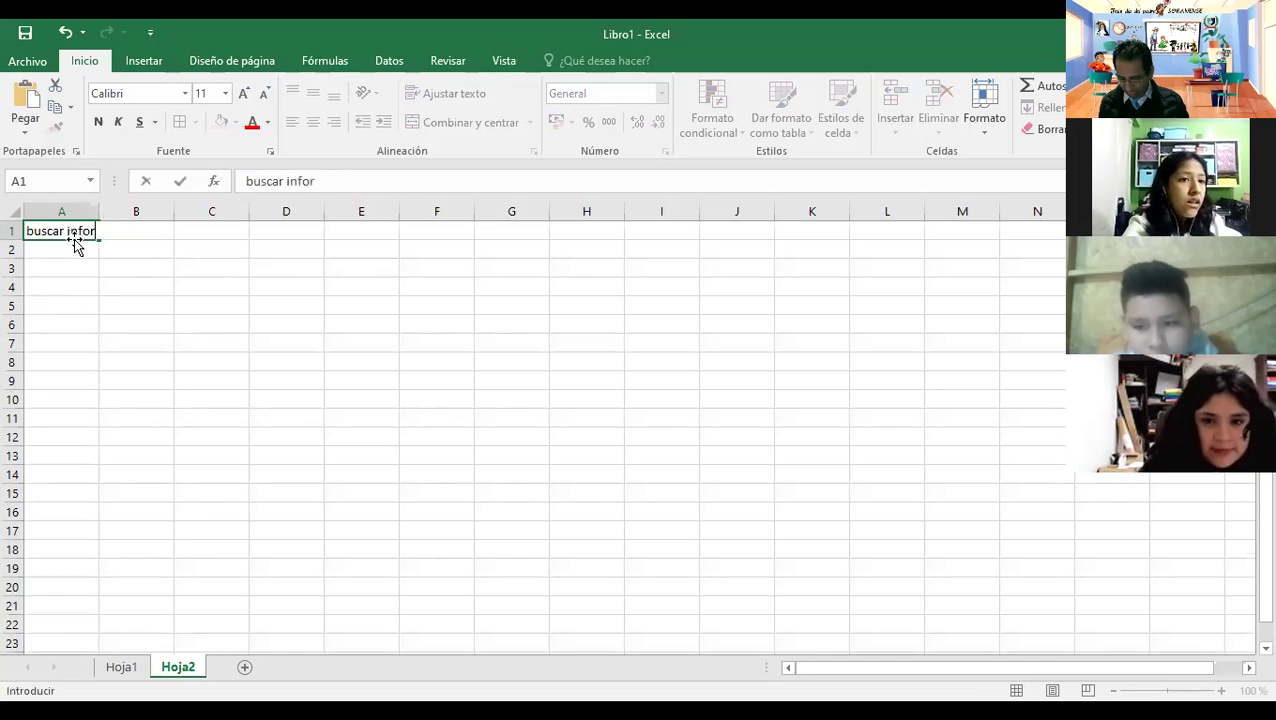
{"action": "key", "text": "BackSpace"}
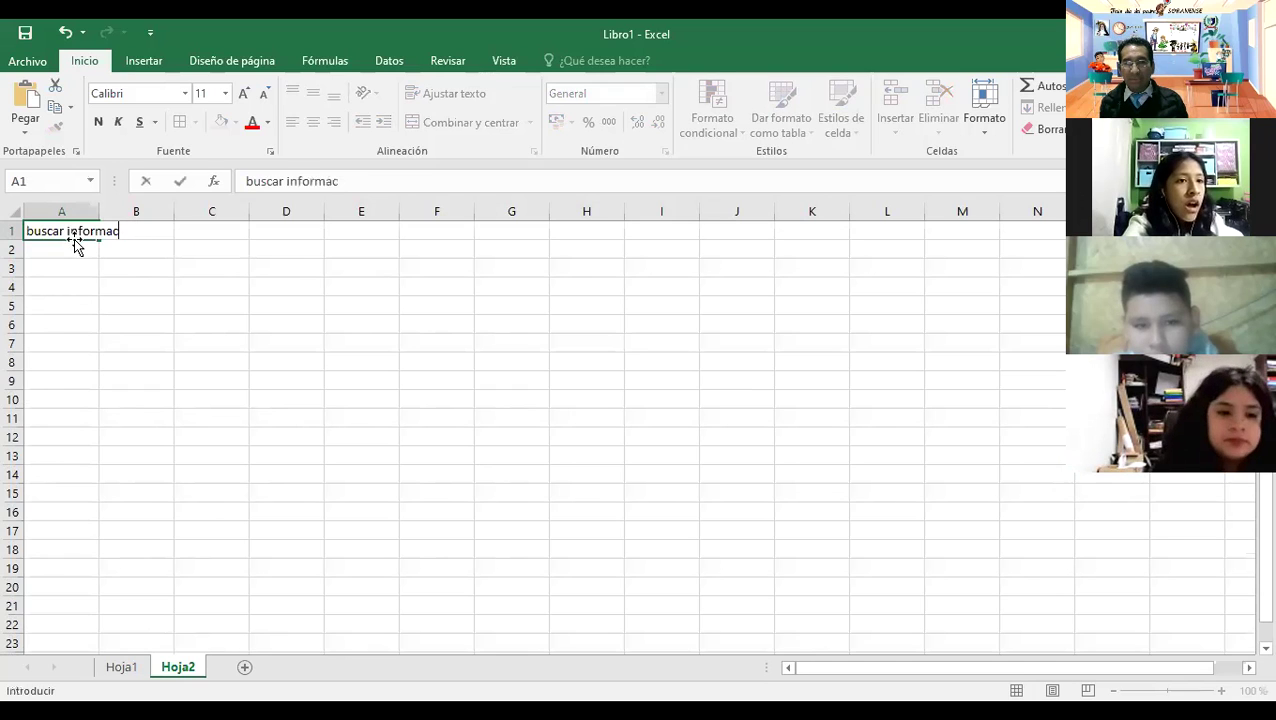
{"action": "key", "text": "Return"}
Enter the uppercase labels NOMBRE, PROM and SEXO in cells A4, A5 and A6 of Hoja2.
{"action": "key", "text": "Return"}
{"action": "key", "text": "Return"}
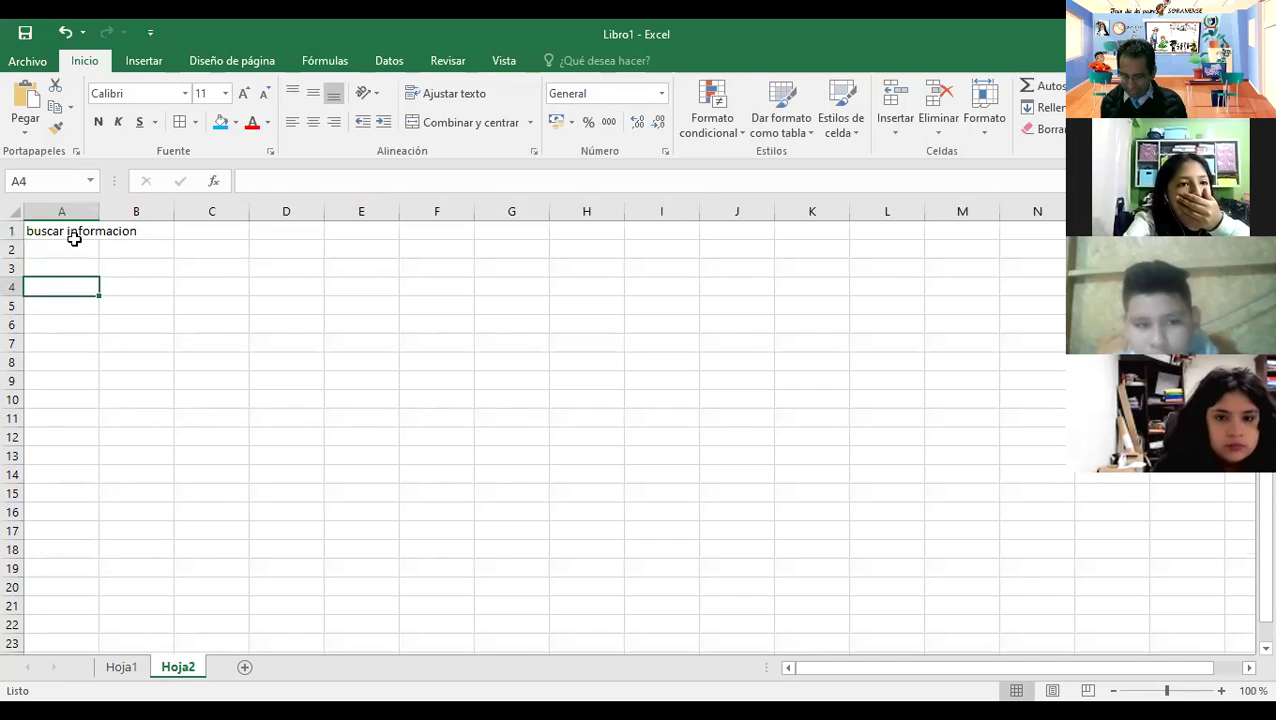
{"action": "type", "text": "nombre"}
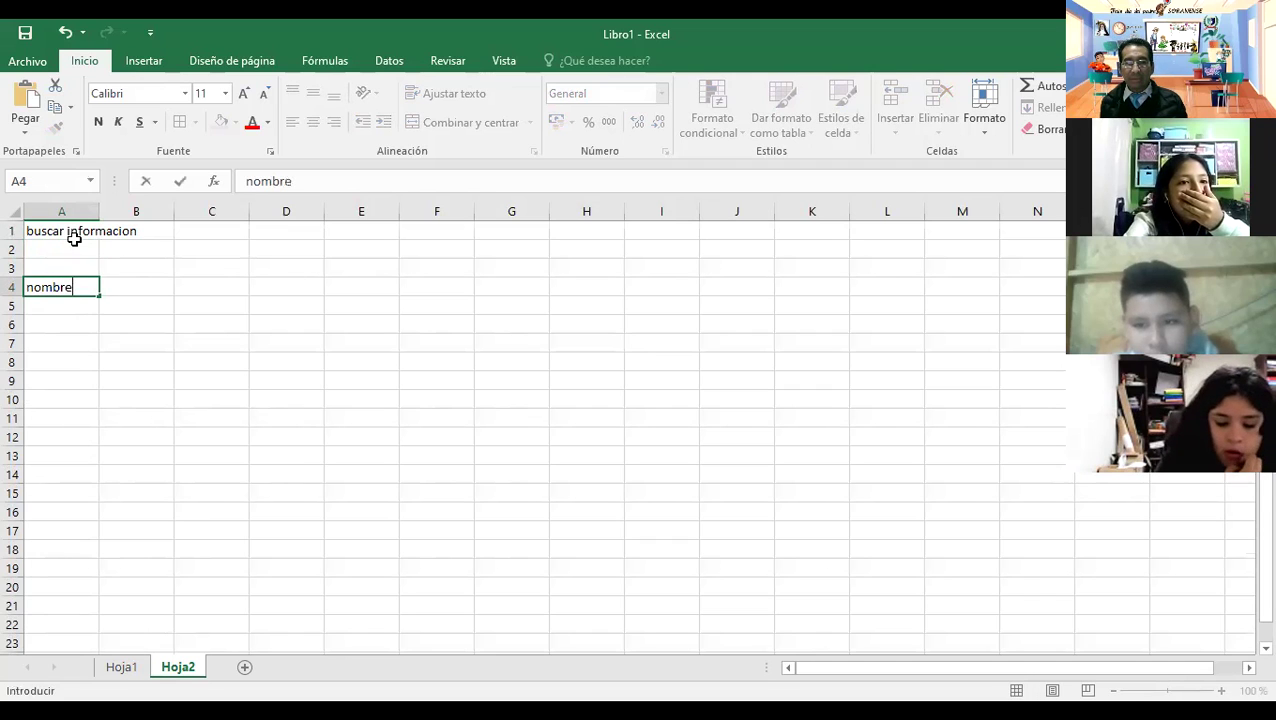
{"action": "key", "text": "Return"}
{"action": "key", "text": "Up"}
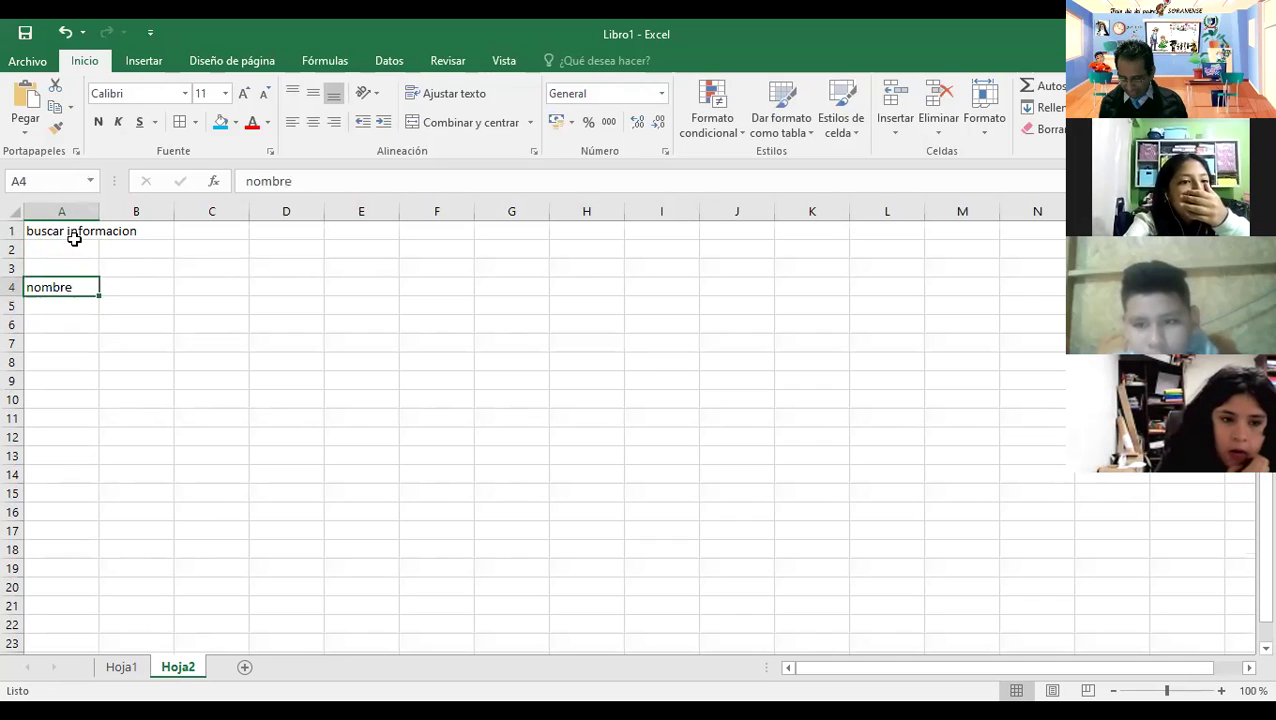
{"action": "type", "text": "NOMBRE"}
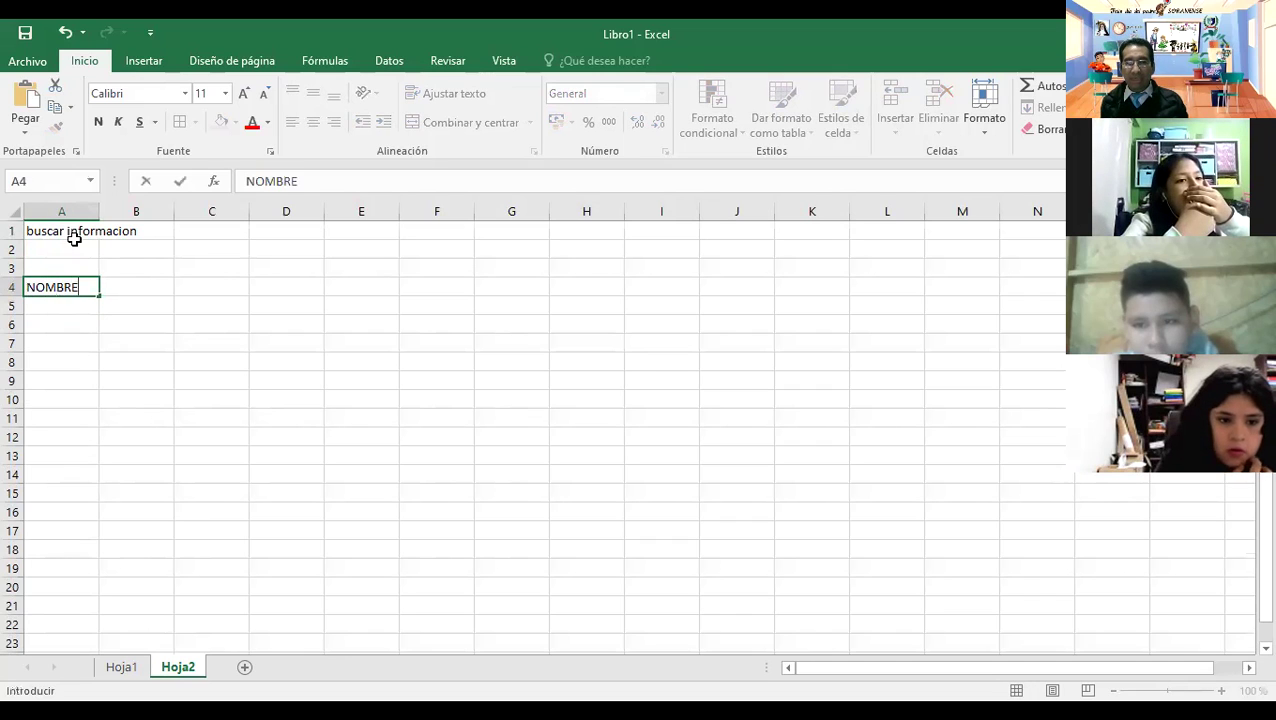
{"action": "key", "text": "Return"}
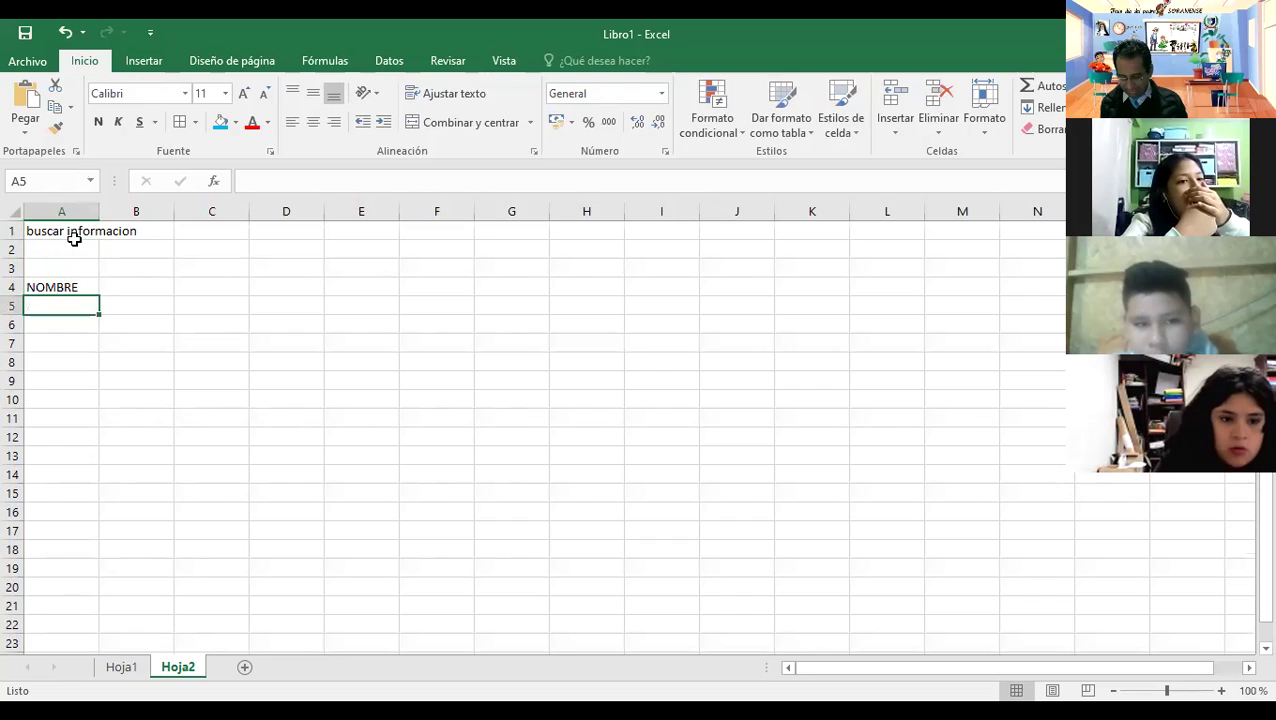
{"action": "type", "text": "PROM"}
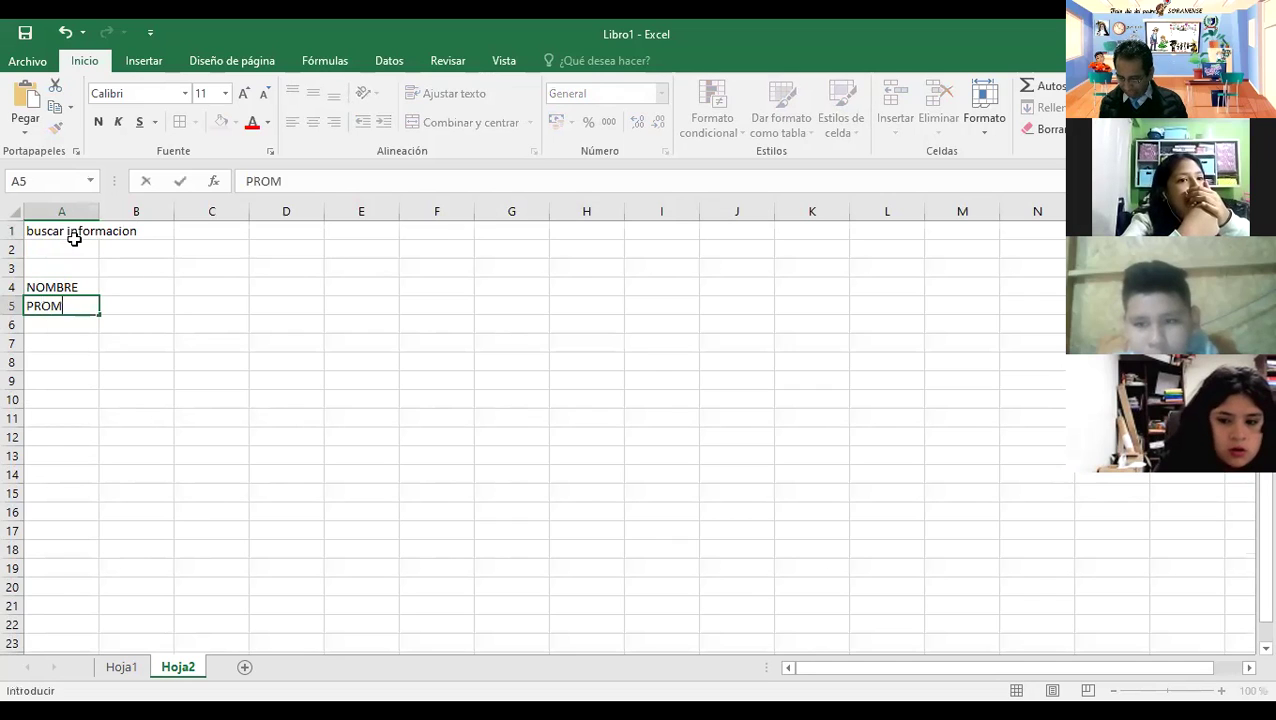
{"action": "key", "text": "Return"}
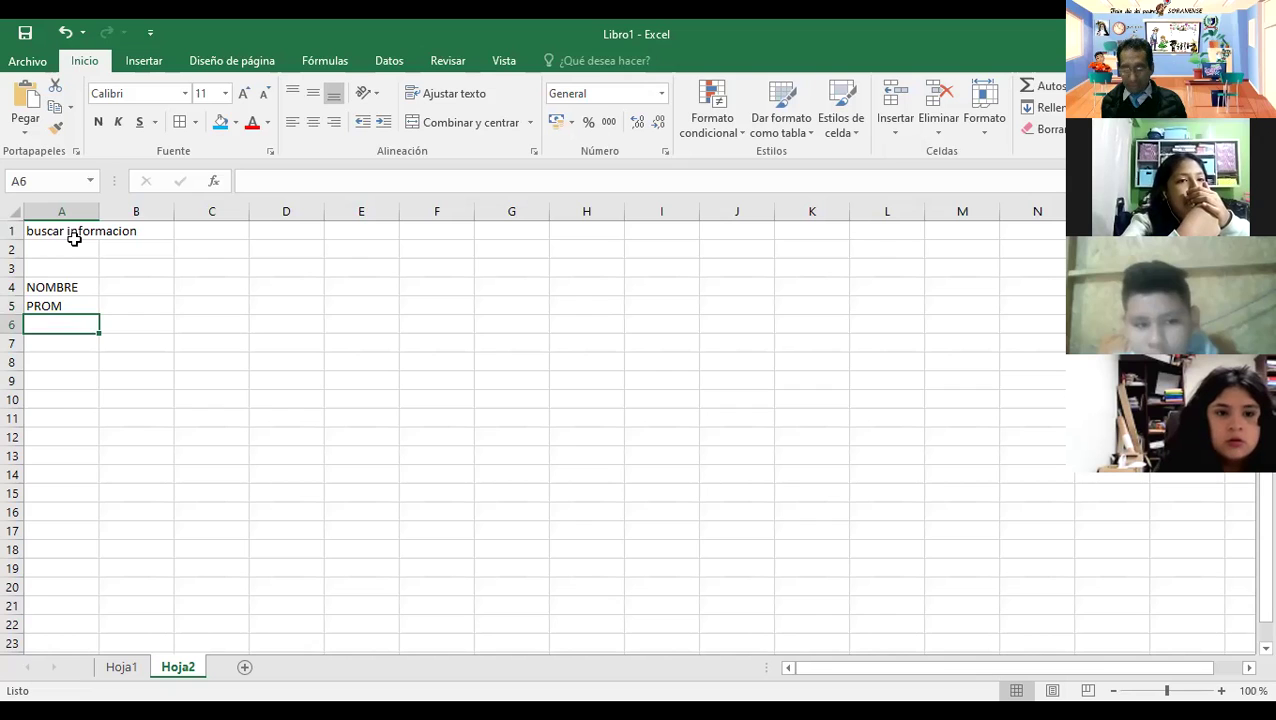
{"action": "type", "text": "SEXO"}
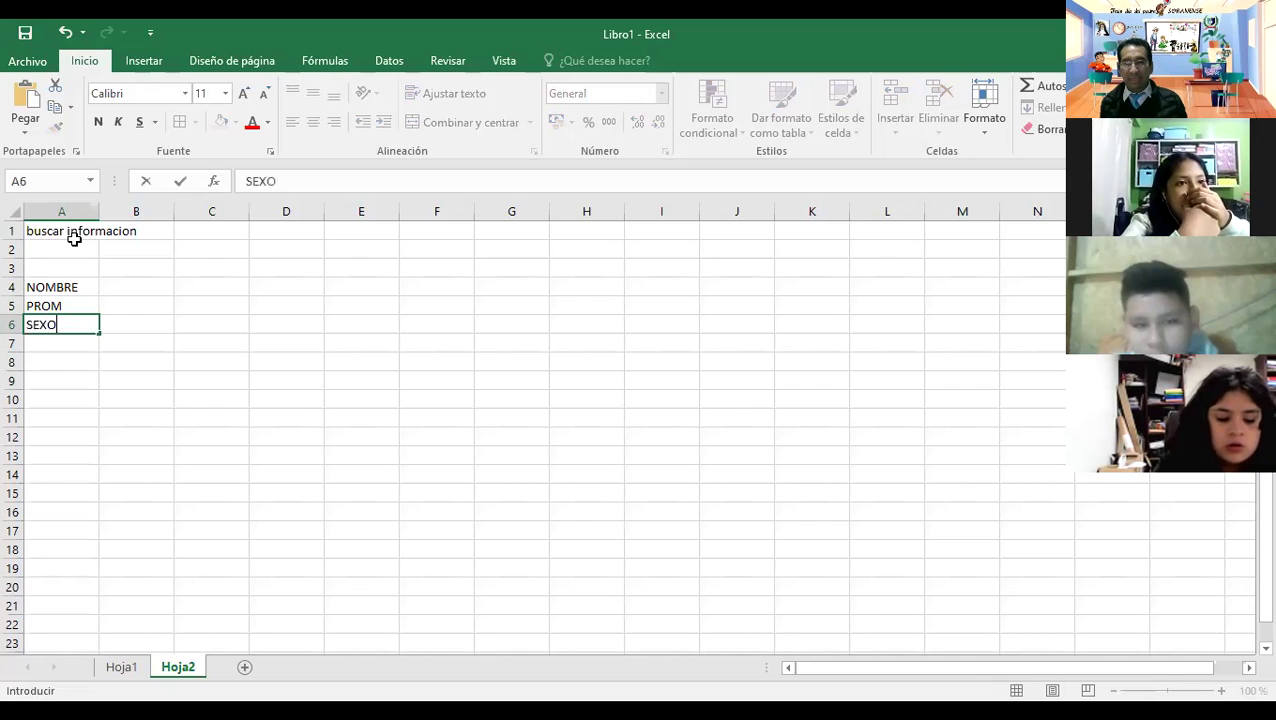
{"action": "key", "text": "Return"}
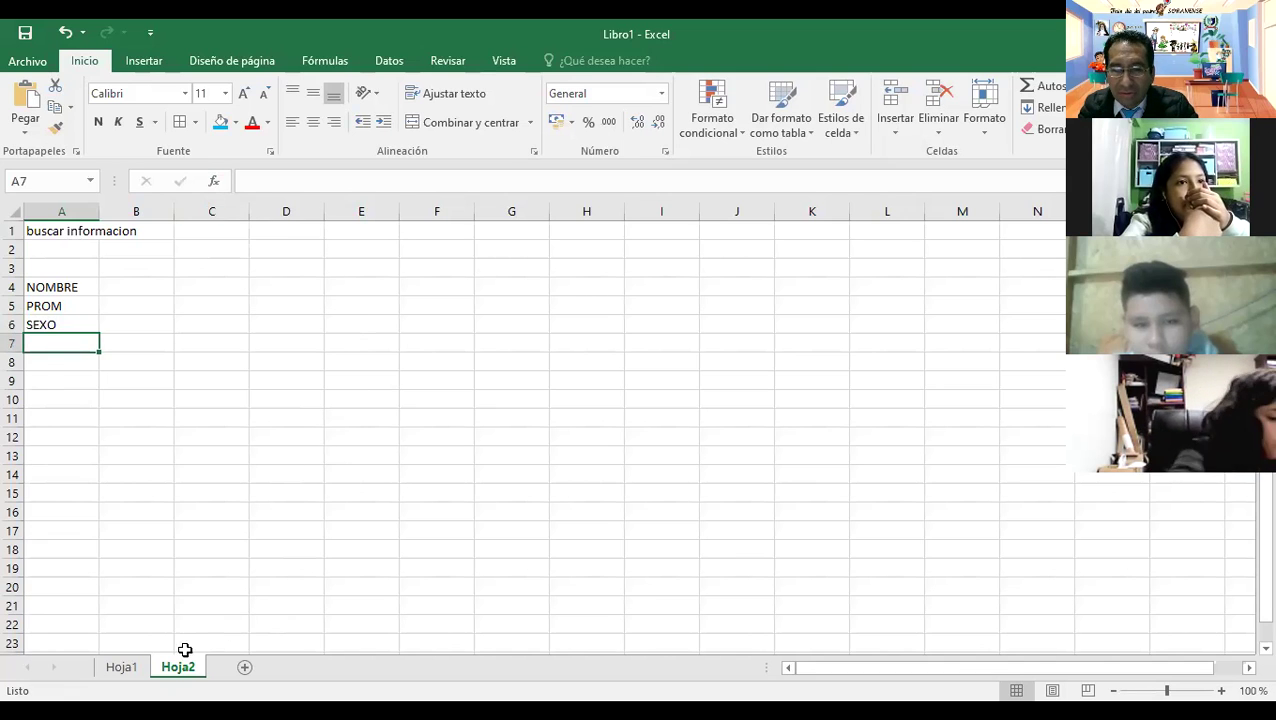
Enter F in the SEXO column of Hoja1 for the first four students, cells C4 to C7.
{"action": "left_click", "coordinate": [134, 668]}
{"action": "left_click", "coordinate": [362, 300]}
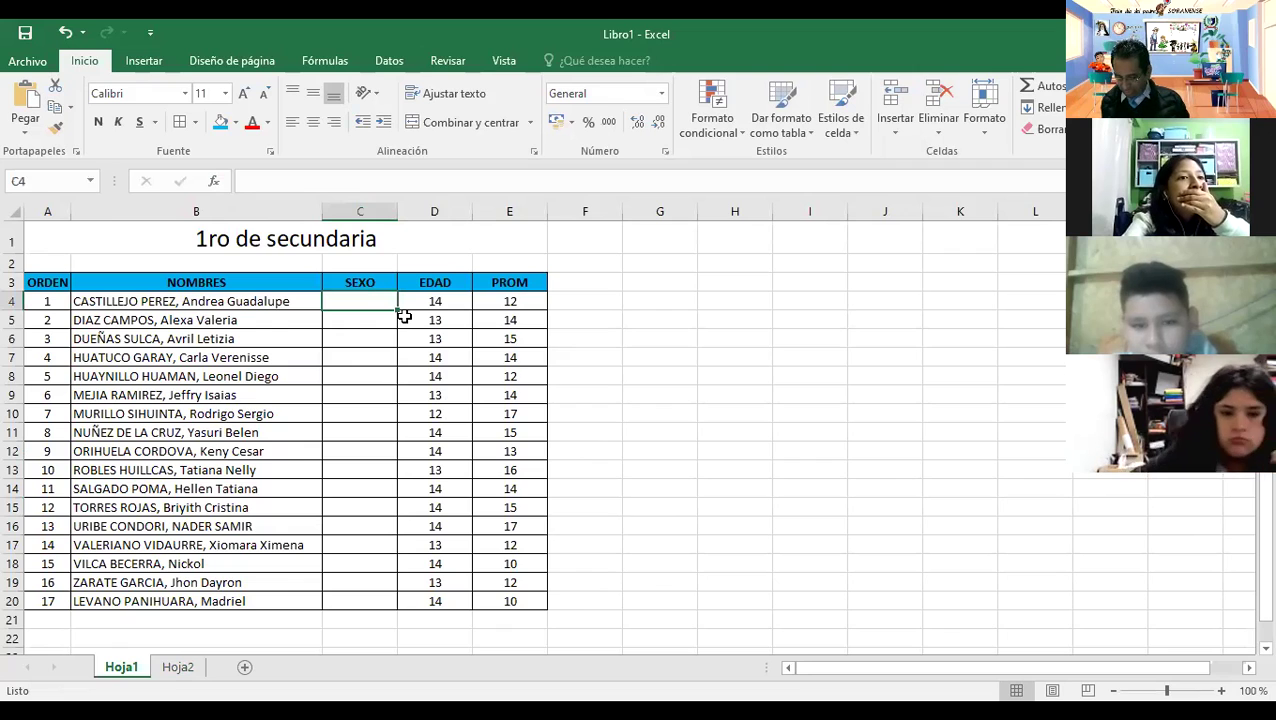
{"action": "type", "text": "F"}
{"action": "key", "text": "Return"}
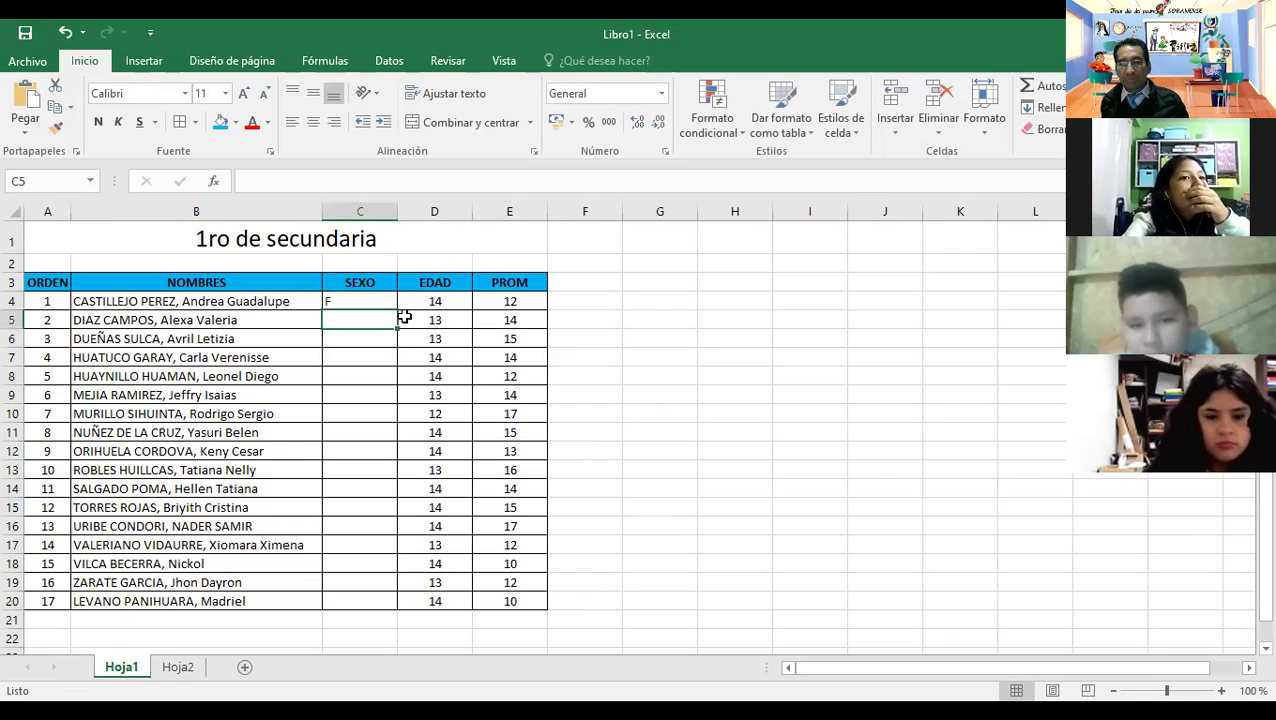
{"action": "type", "text": "F"}
{"action": "key", "text": "Return"}
{"action": "type", "text": "F"}
{"action": "key", "text": "Return"}
{"action": "type", "text": "F"}
{"action": "key", "text": "Return"}
Enter M in the SEXO column for students 5 to 7, cells C8 to C10.
{"action": "type", "text": "M"}
{"action": "key", "text": "Return"}
{"action": "type", "text": "M"}
{"action": "key", "text": "Return"}
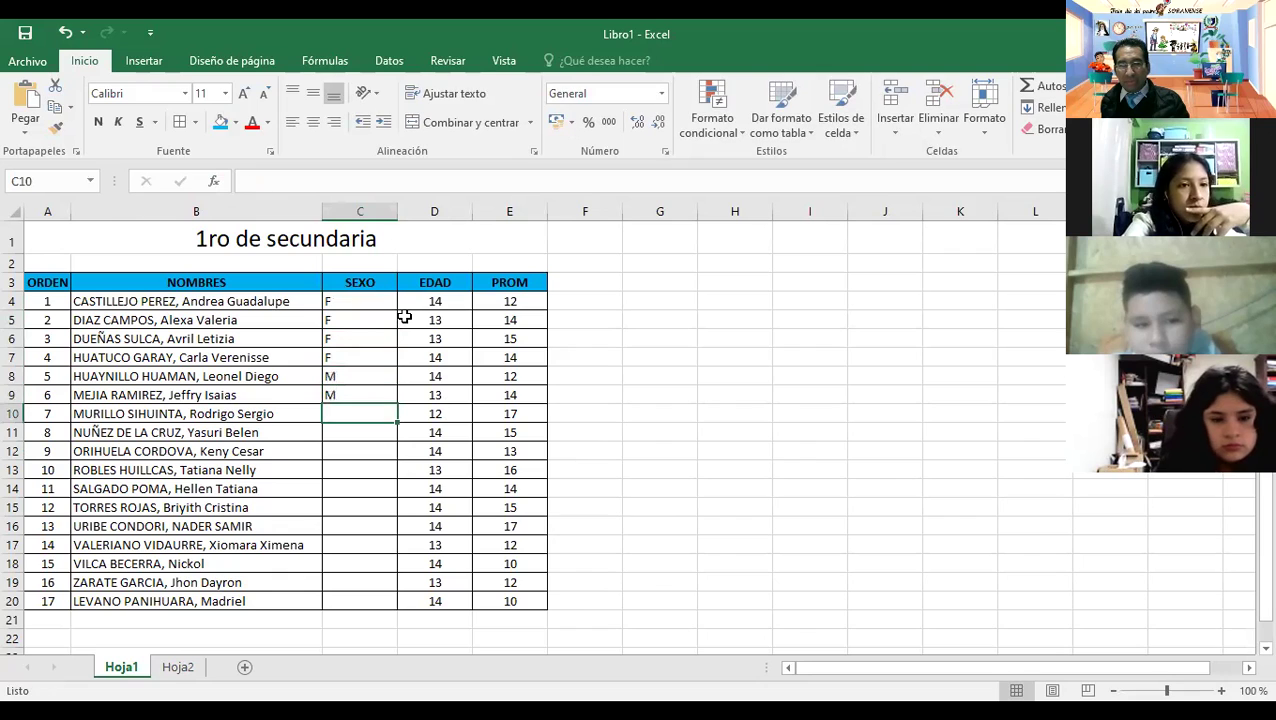
{"action": "type", "text": "M"}
{"action": "key", "text": "Return"}
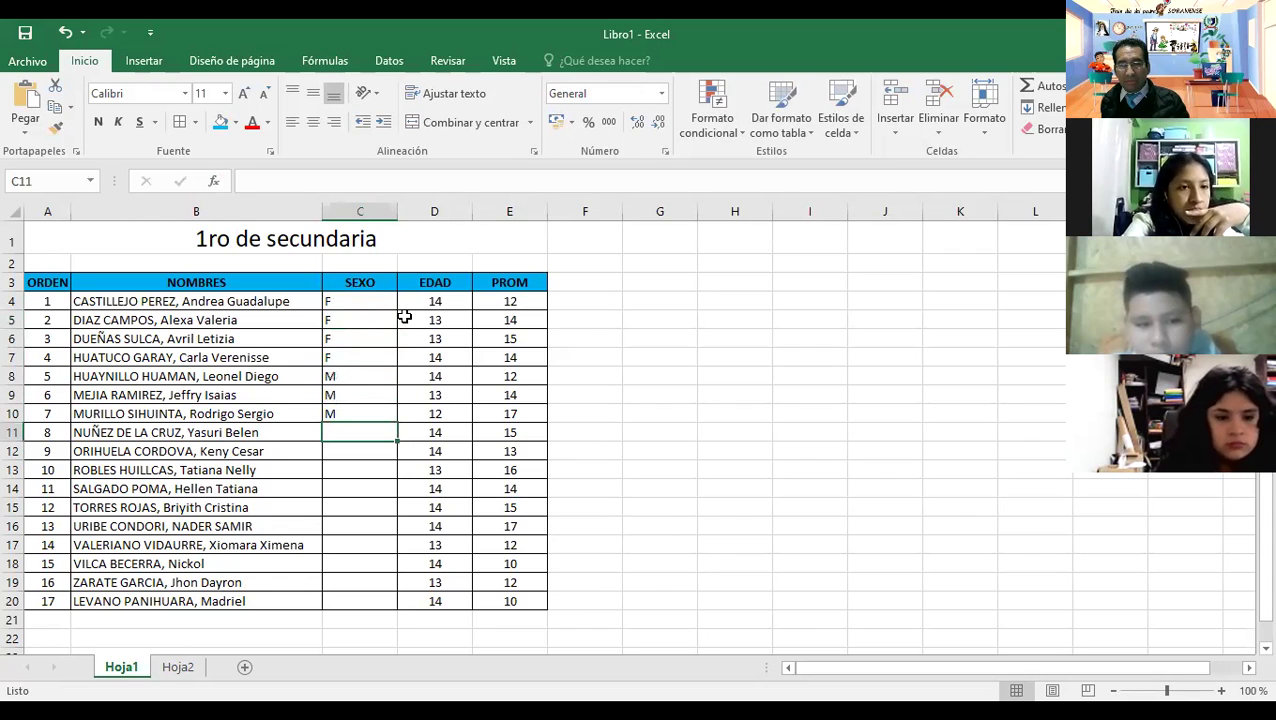
Fill the SEXO column for students 8 to 12 with F in C11, M in C12 and F in C13 to C15.
{"action": "type", "text": "F"}
{"action": "key", "text": "Return"}
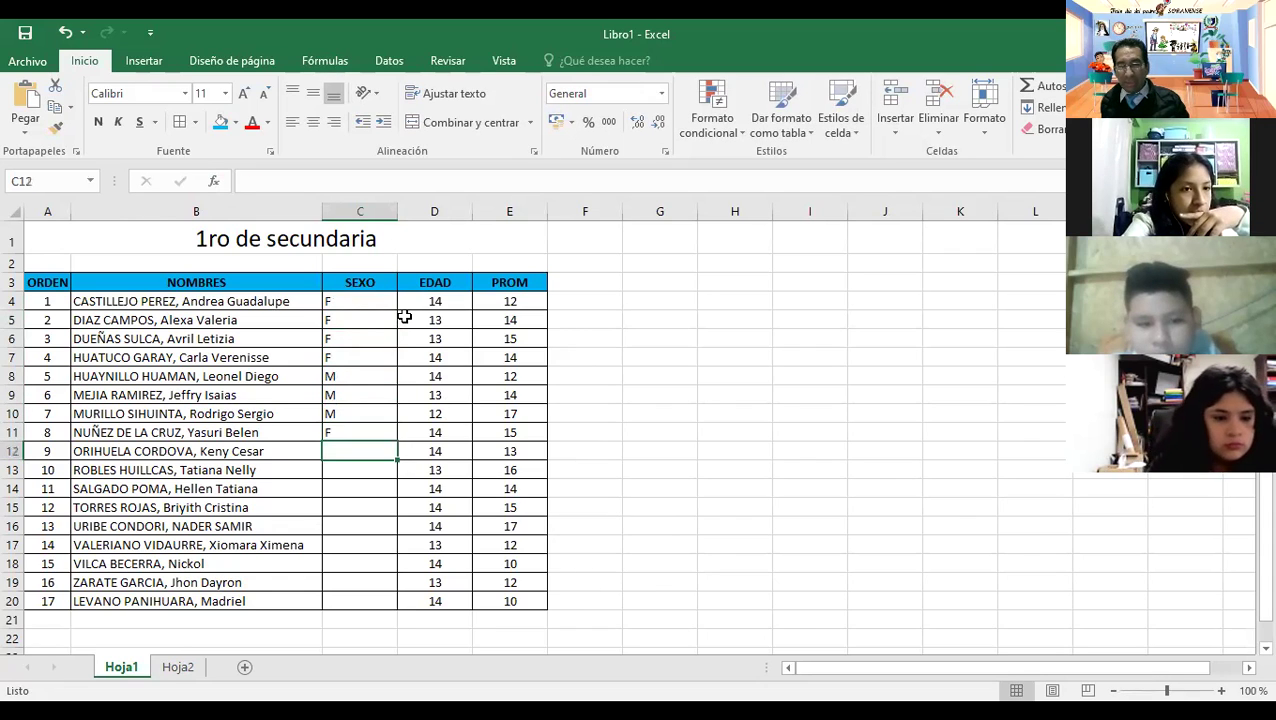
{"action": "type", "text": "M"}
{"action": "key", "text": "Return"}
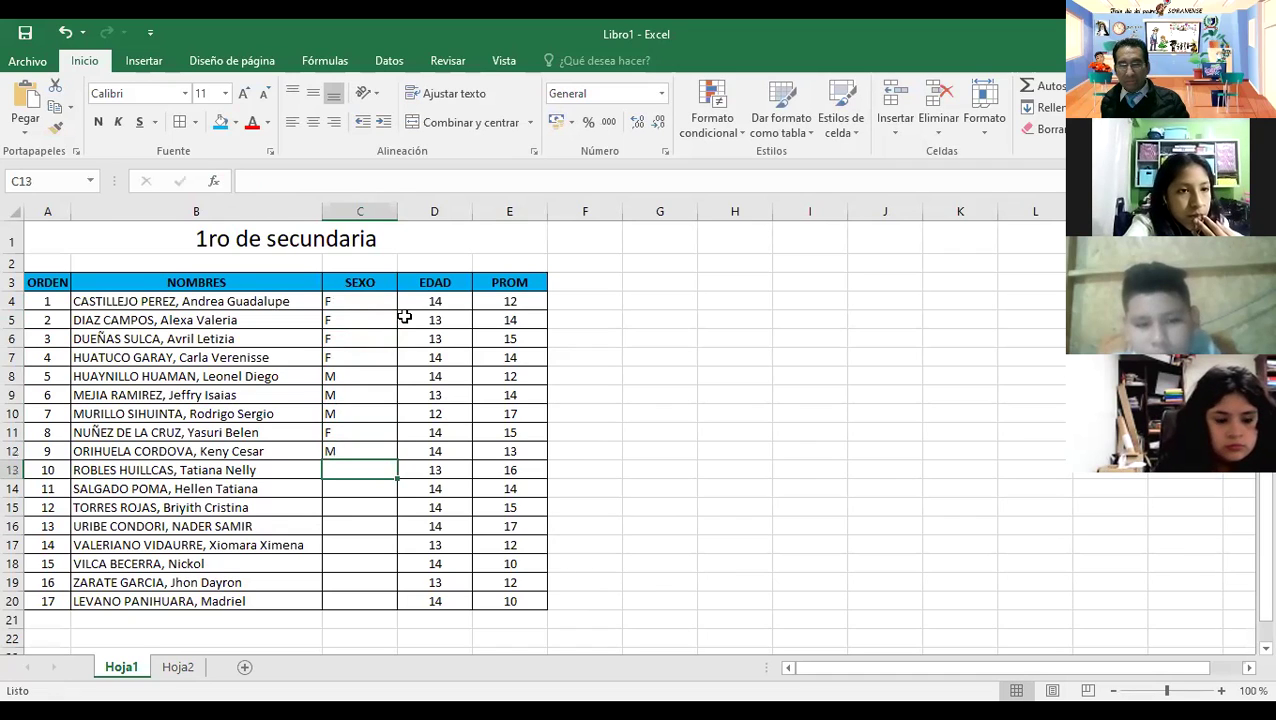
{"action": "type", "text": "F"}
{"action": "key", "text": "Return"}
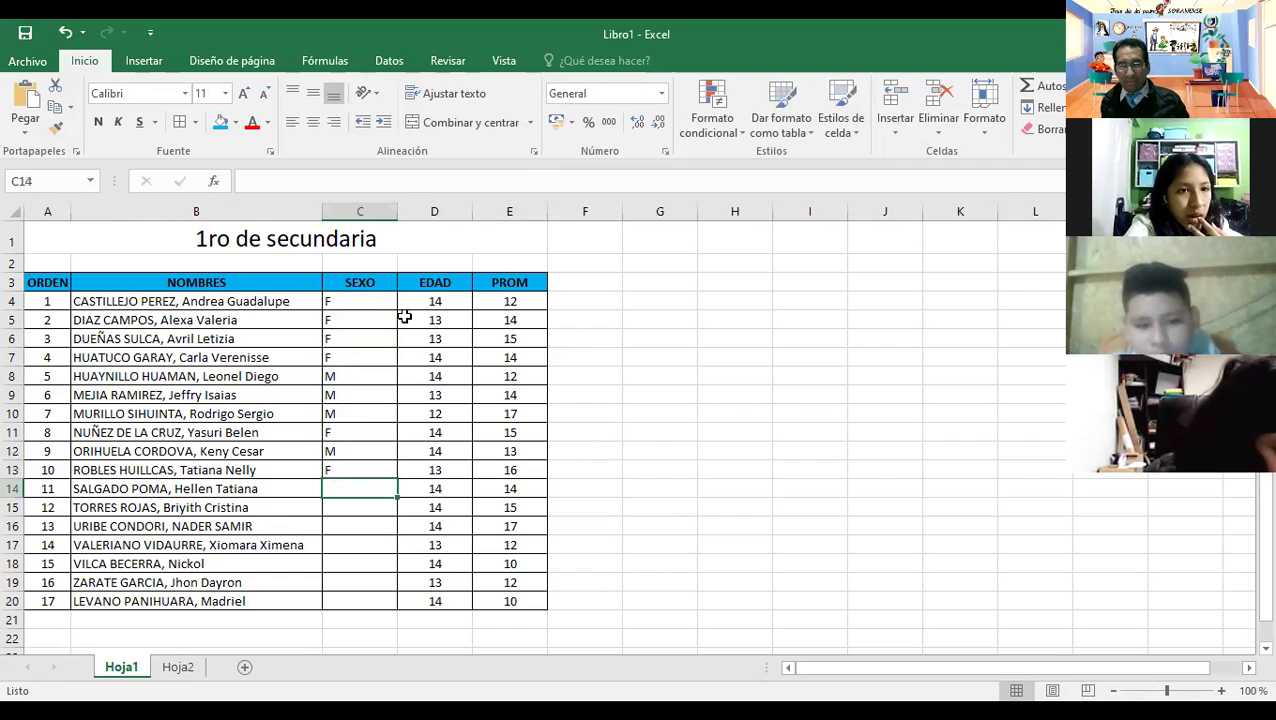
{"action": "type", "text": "F"}
{"action": "key", "text": "Return"}
{"action": "type", "text": "F"}
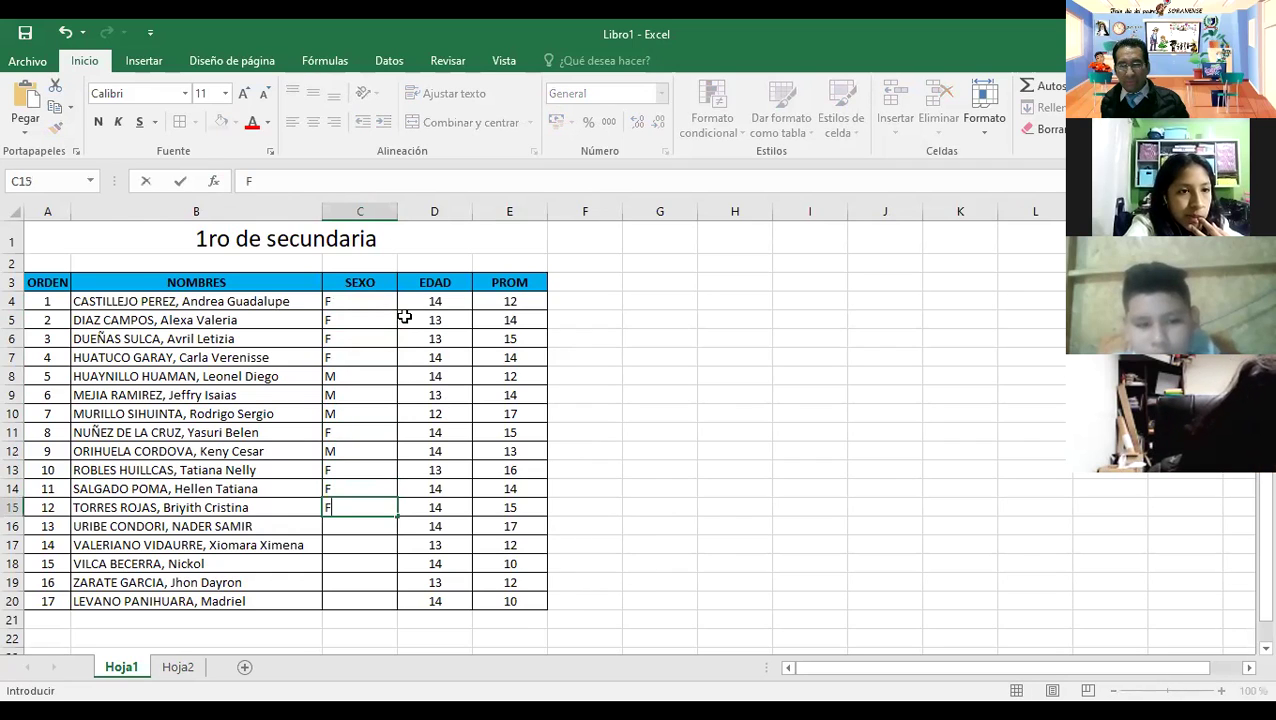
{"action": "key", "text": "Return"}
Fill the SEXO column for students 13 to 16 with M in C16, F in C17 and C18, and M in C19.
{"action": "type", "text": "M"}
{"action": "key", "text": "Return"}
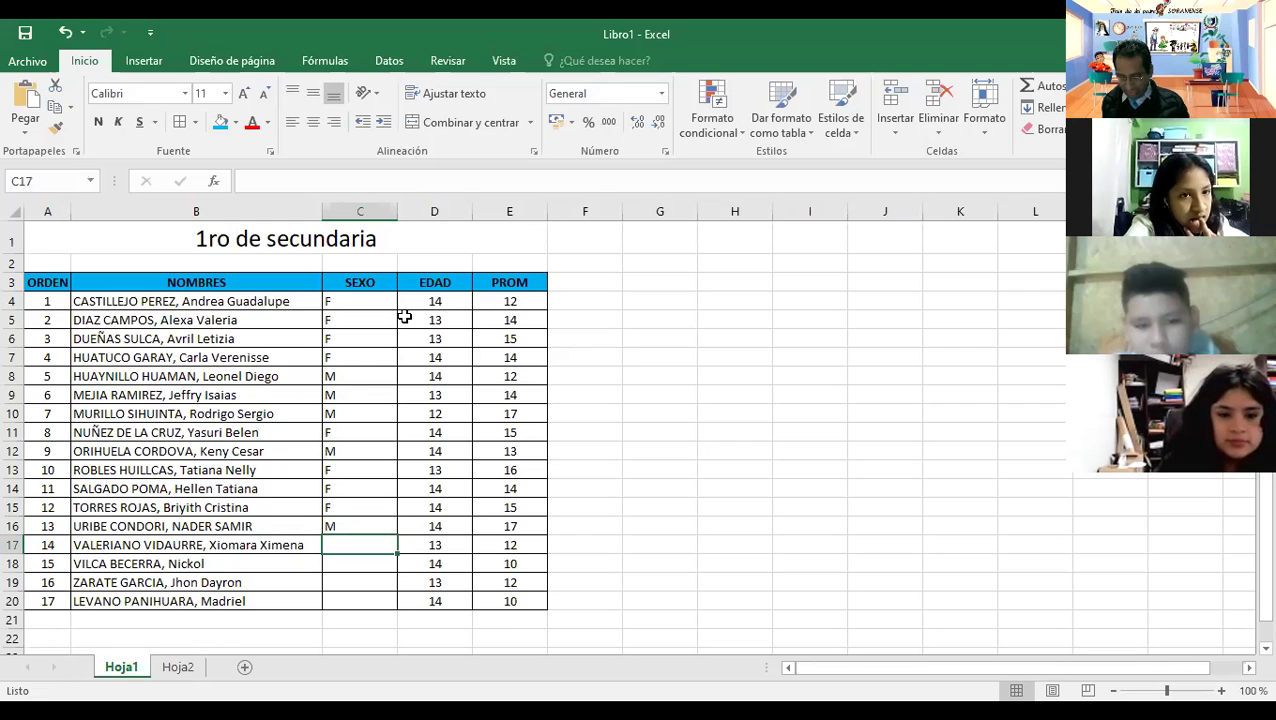
{"action": "type", "text": "F"}
{"action": "key", "text": "Return"}
{"action": "type", "text": "F"}
{"action": "key", "text": "Return"}
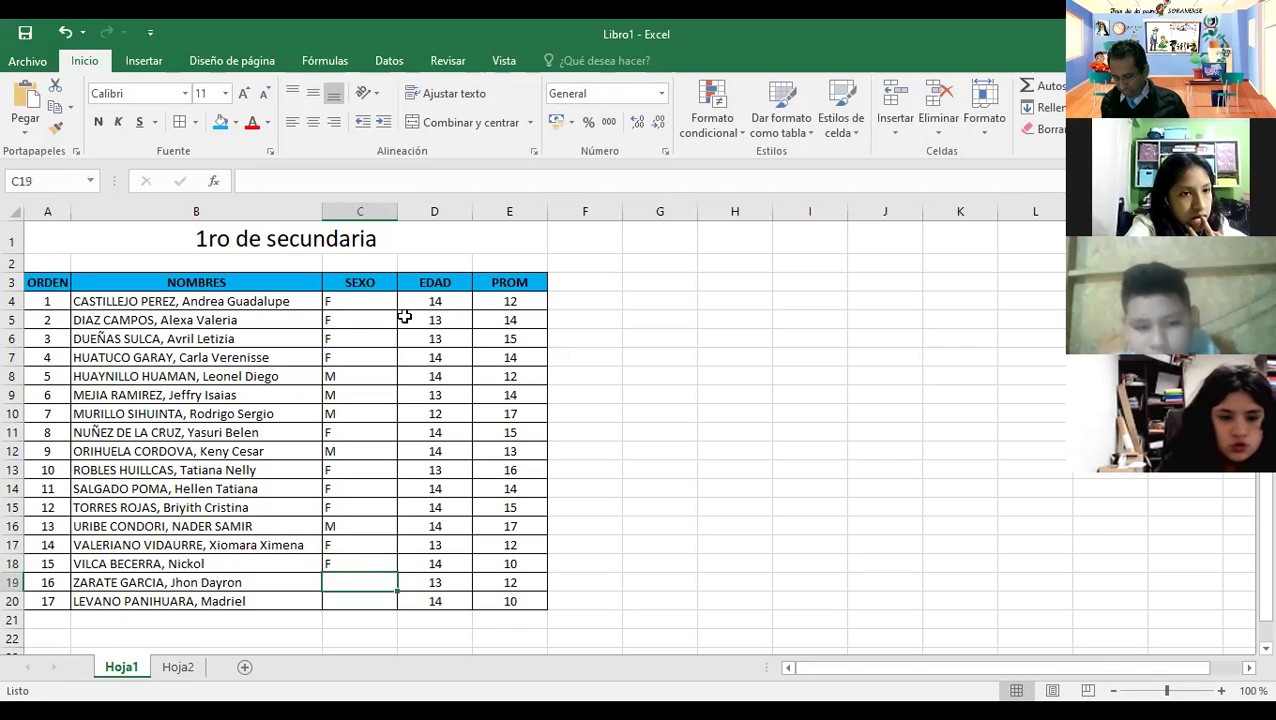
{"action": "type", "text": "F"}
{"action": "key", "text": "Return"}
{"action": "key", "text": "Up"}
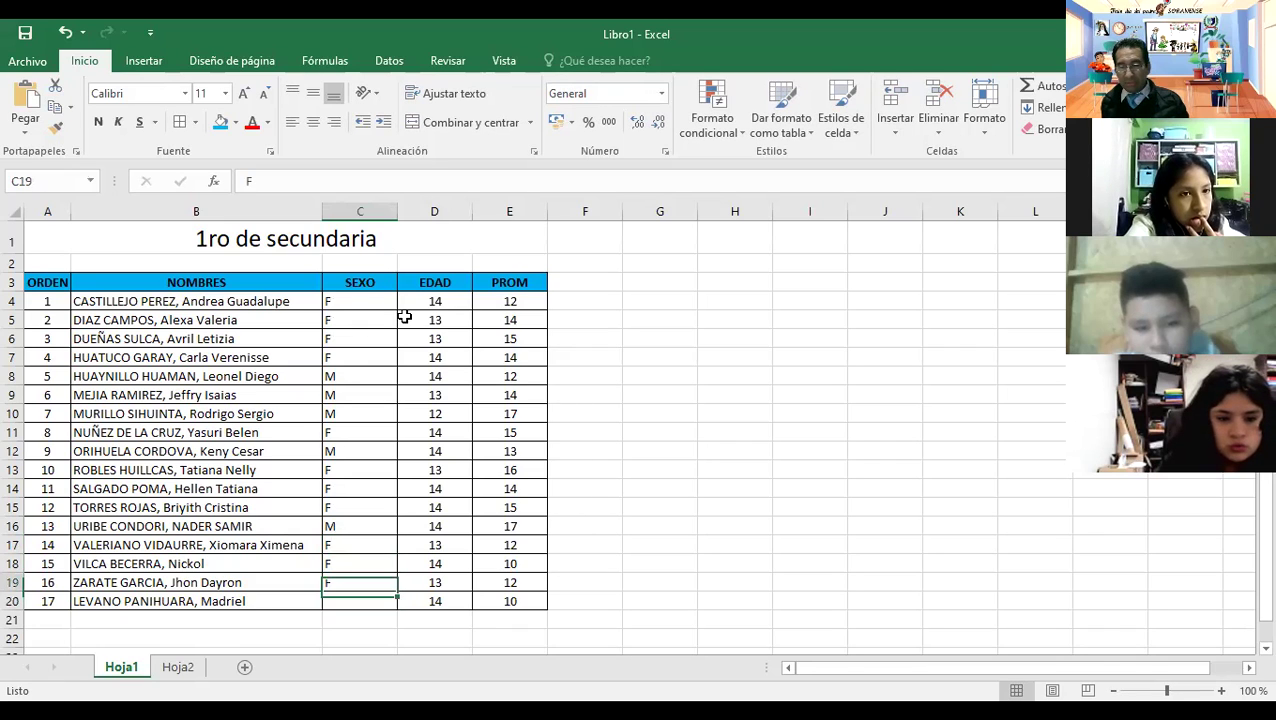
{"action": "type", "text": "M"}
{"action": "key", "text": "Return"}
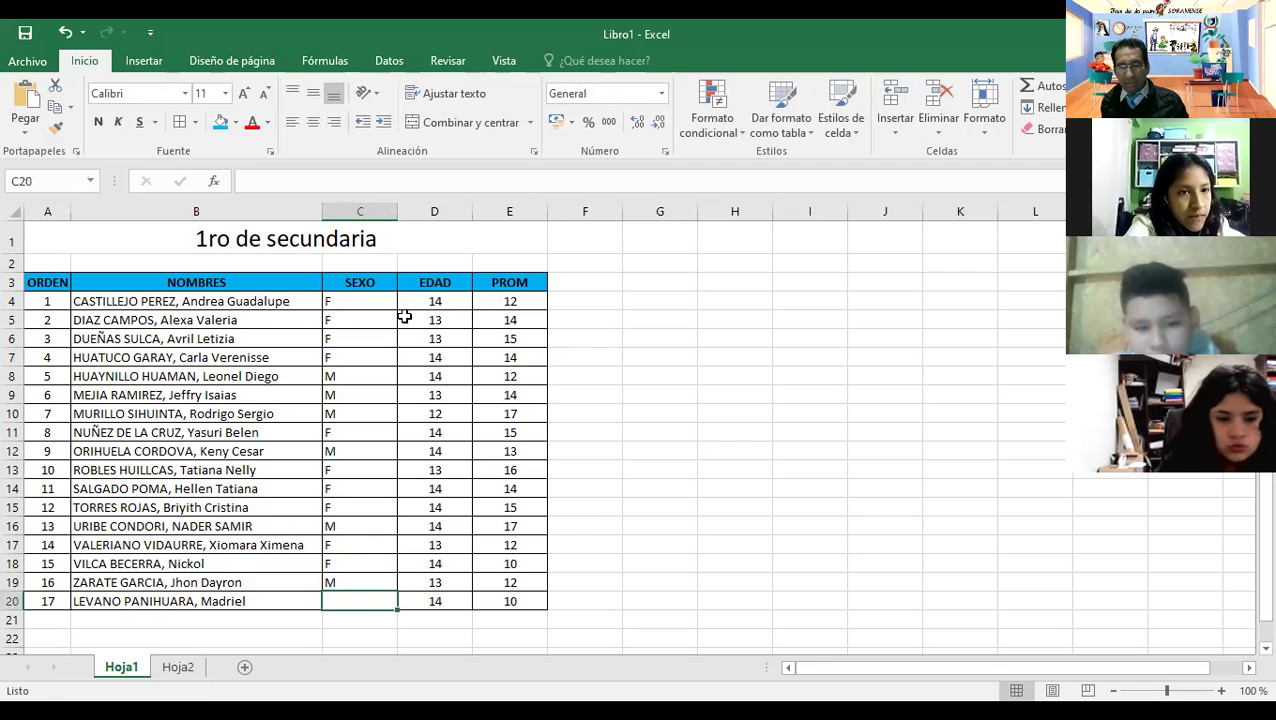
Enter F in cell C20 of Hoja1 and center the contents of the whole SEXO column.
{"action": "type", "text": "F"}
{"action": "key", "text": "Return"}
{"action": "key", "text": "Up"}
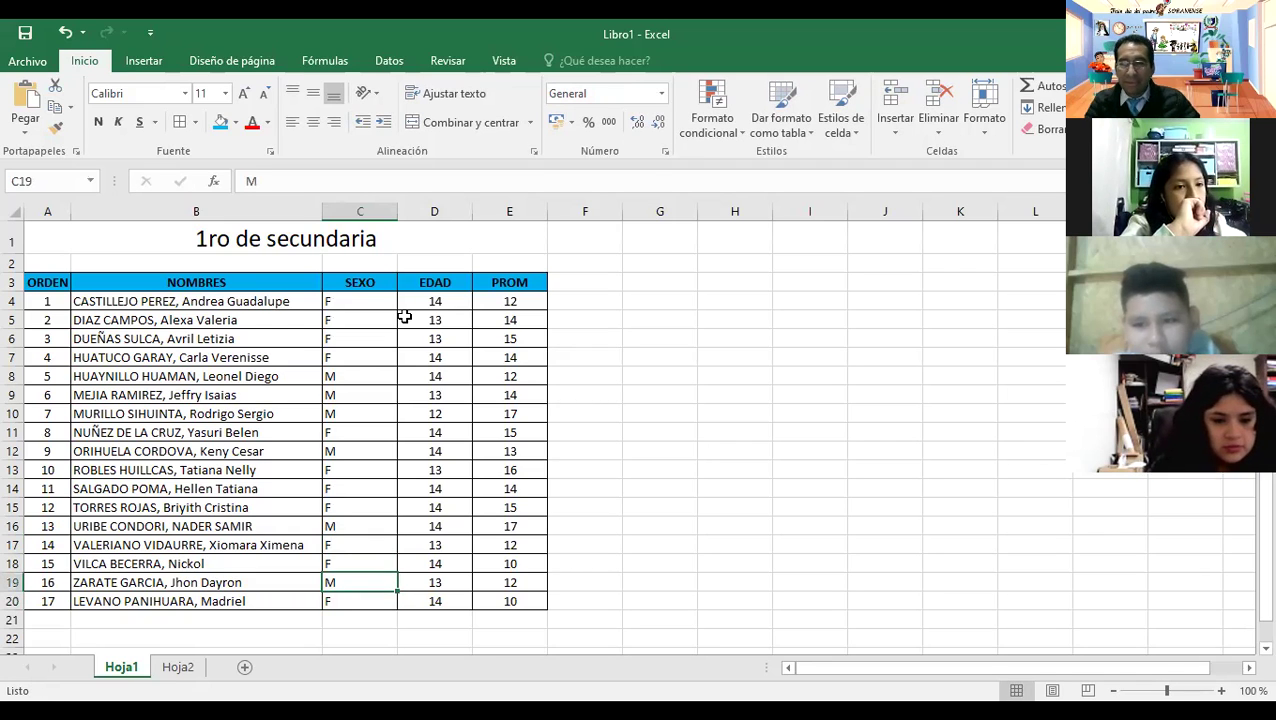
{"action": "left_click", "coordinate": [360, 211]}
{"action": "left_click", "coordinate": [313, 122]}
{"action": "left_click", "coordinate": [333, 355]}
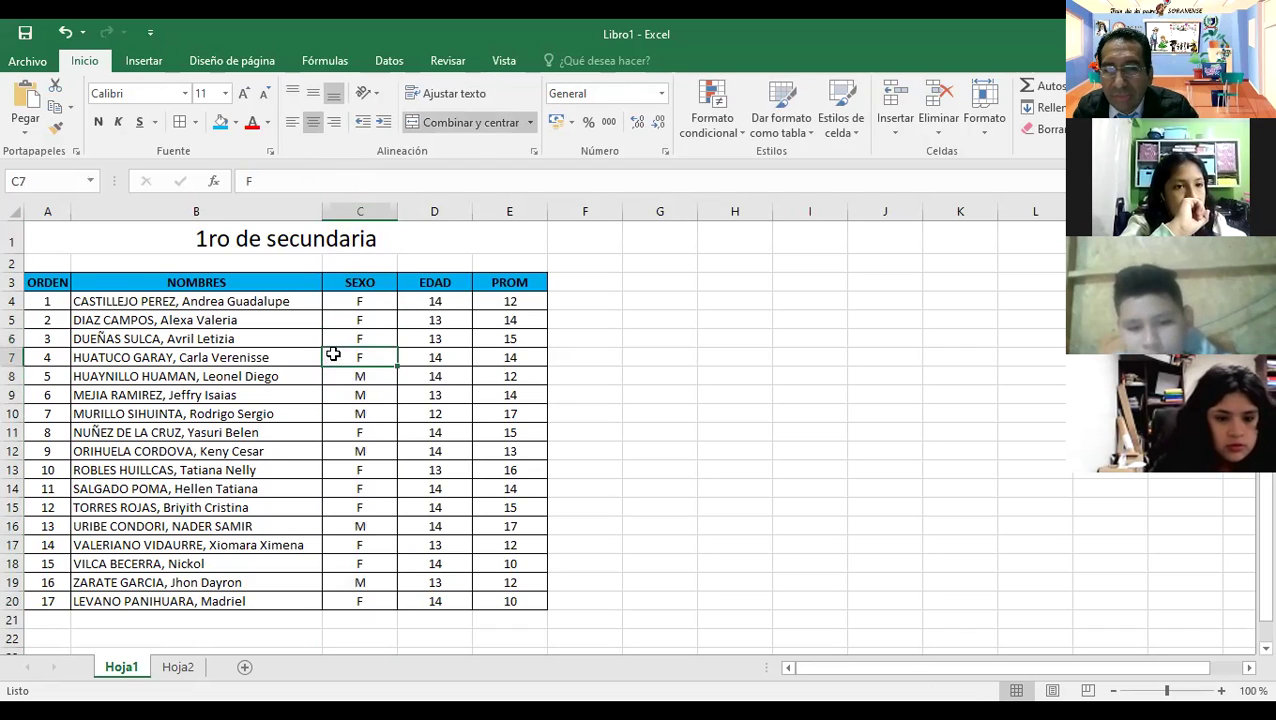
{"action": "left_click", "coordinate": [438, 393]}
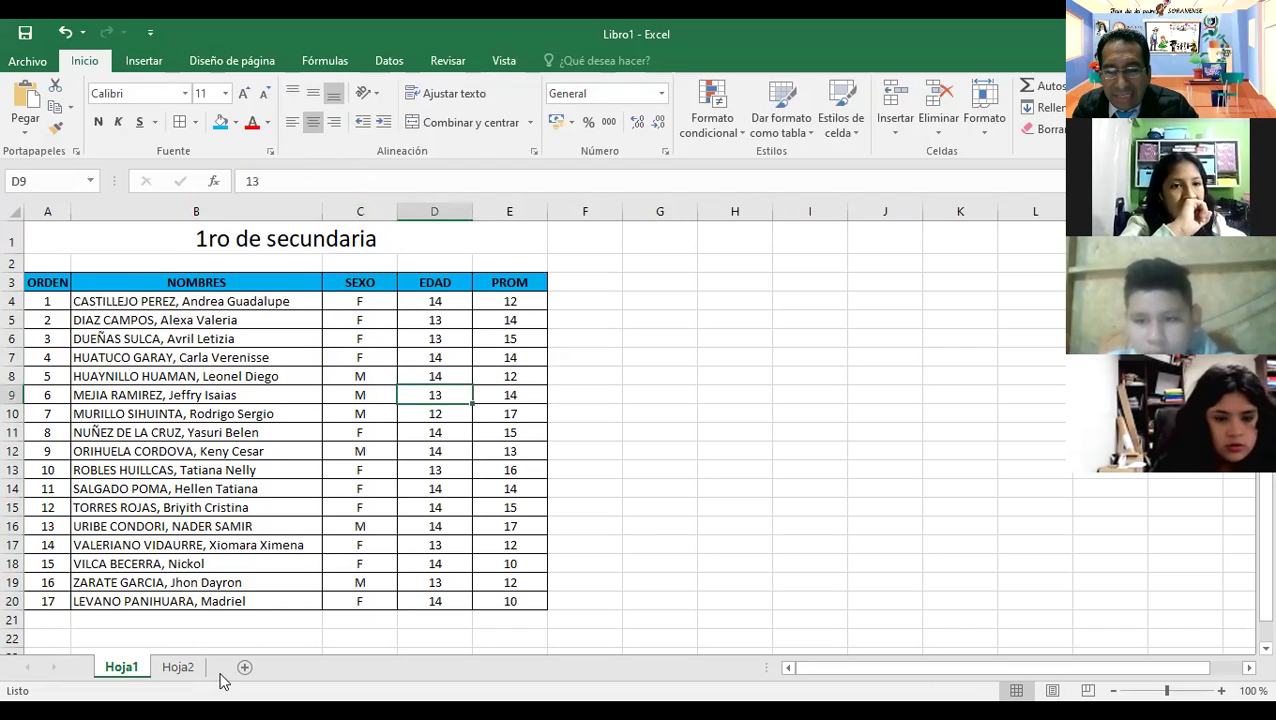
In Hoja2, apply all borders to the NOMBRE, PROM and SEXO rows, A4:B6, and widen columns A and B.
{"action": "left_click", "coordinate": [178, 667]}
{"action": "left_click", "coordinate": [86, 268]}
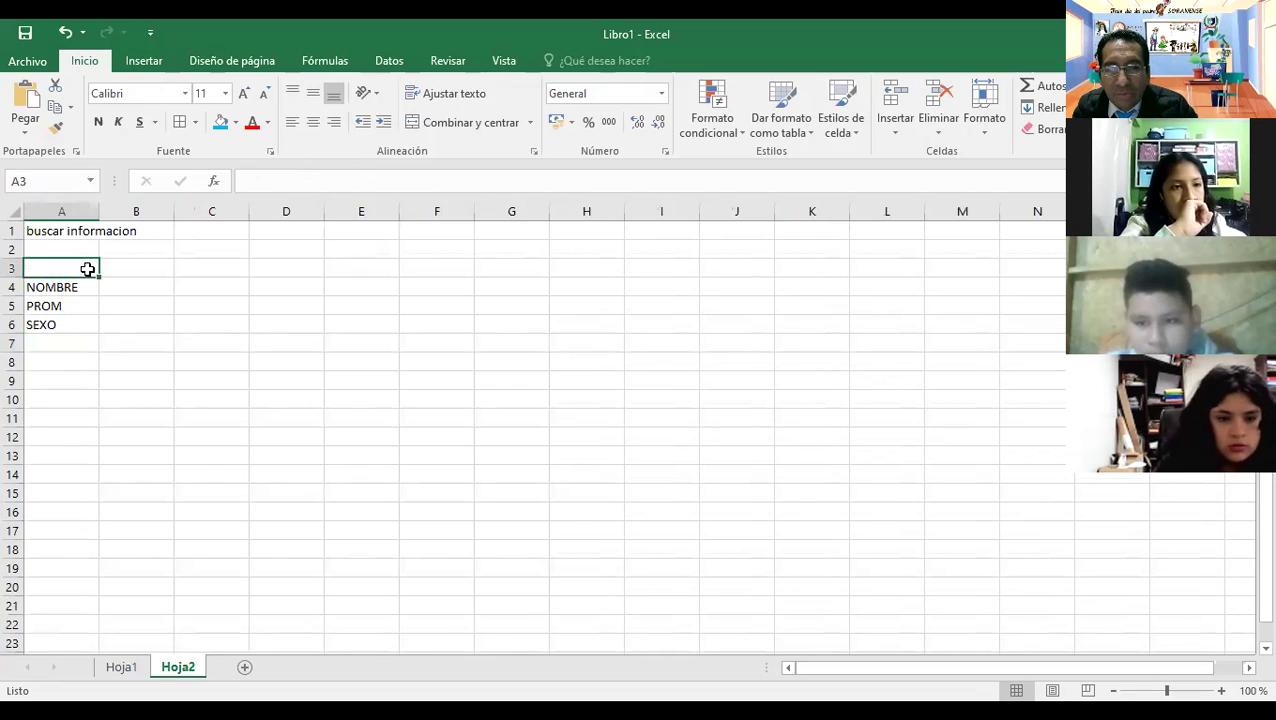
{"action": "left_click", "coordinate": [58, 287]}
{"action": "left_click_drag", "start_coordinate": [58, 287], "coordinate": [145, 325]}
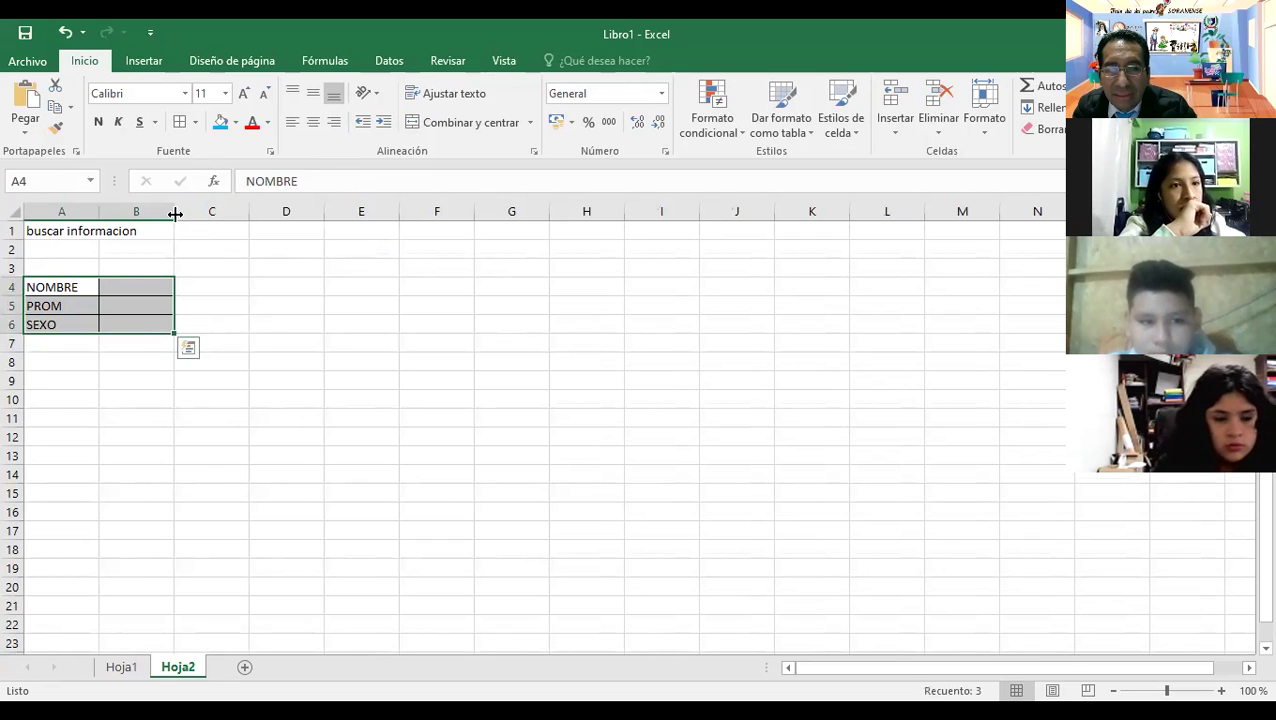
{"action": "left_click_drag", "start_coordinate": [174, 211], "coordinate": [327, 211]}
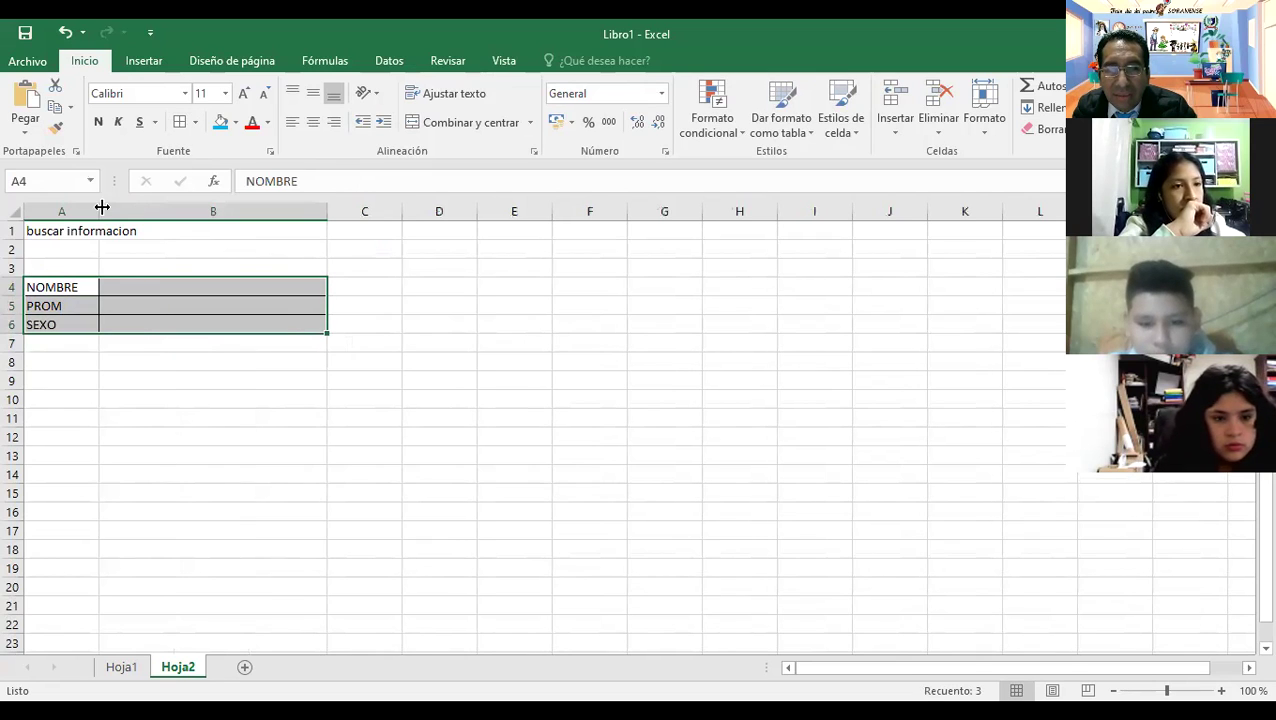
{"action": "left_click", "coordinate": [218, 288]}
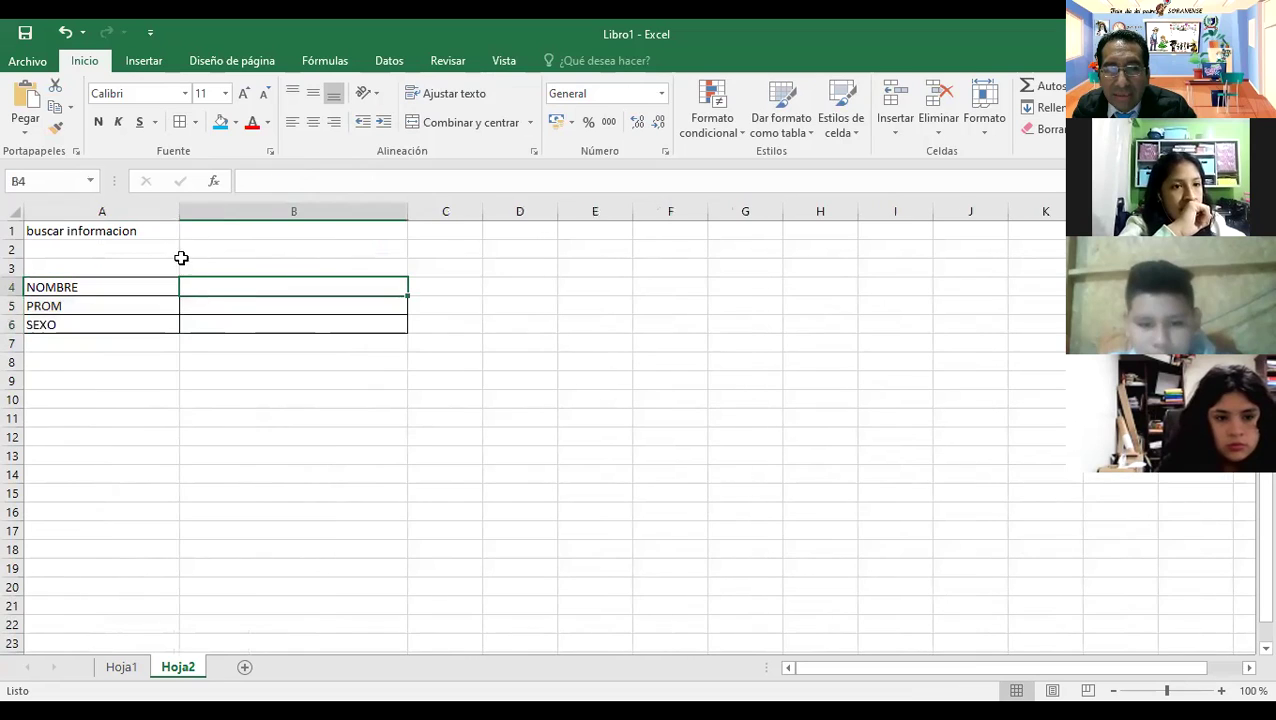
{"action": "left_click_drag", "start_coordinate": [167, 212], "coordinate": [162, 212]}
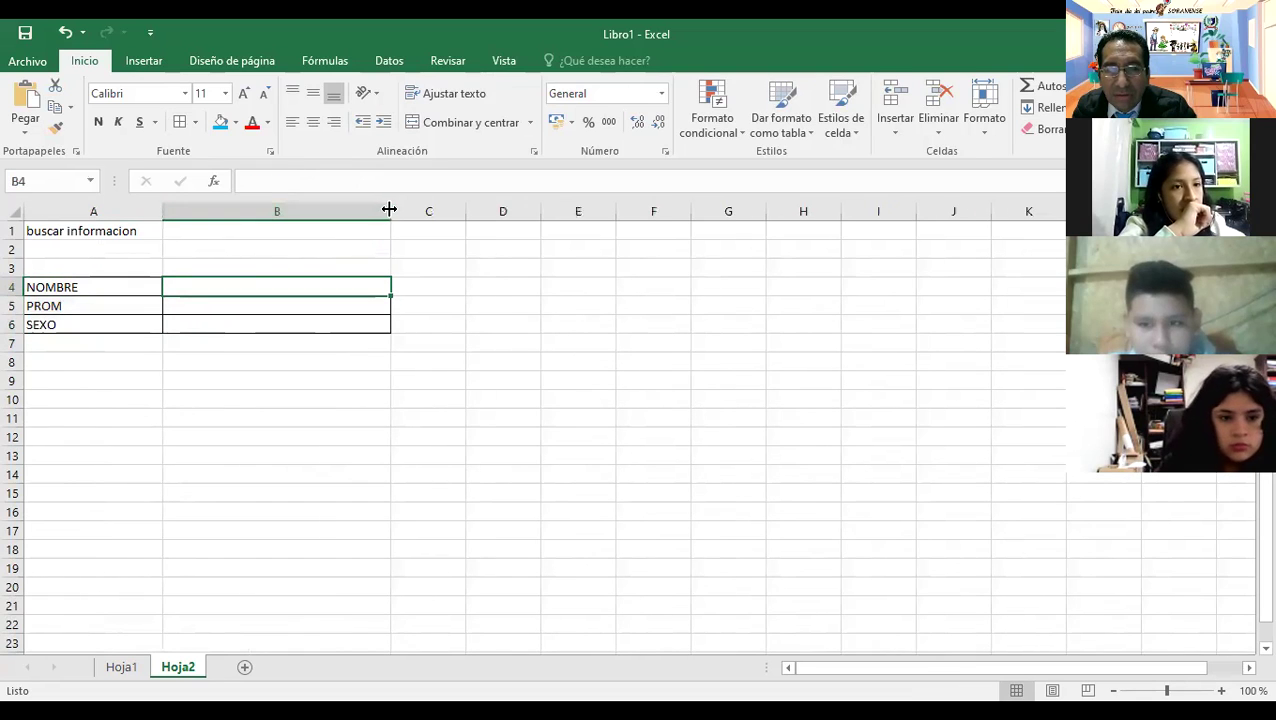
{"action": "left_click_drag", "start_coordinate": [395, 211], "coordinate": [400, 211]}
{"action": "left_click", "coordinate": [234, 305]}
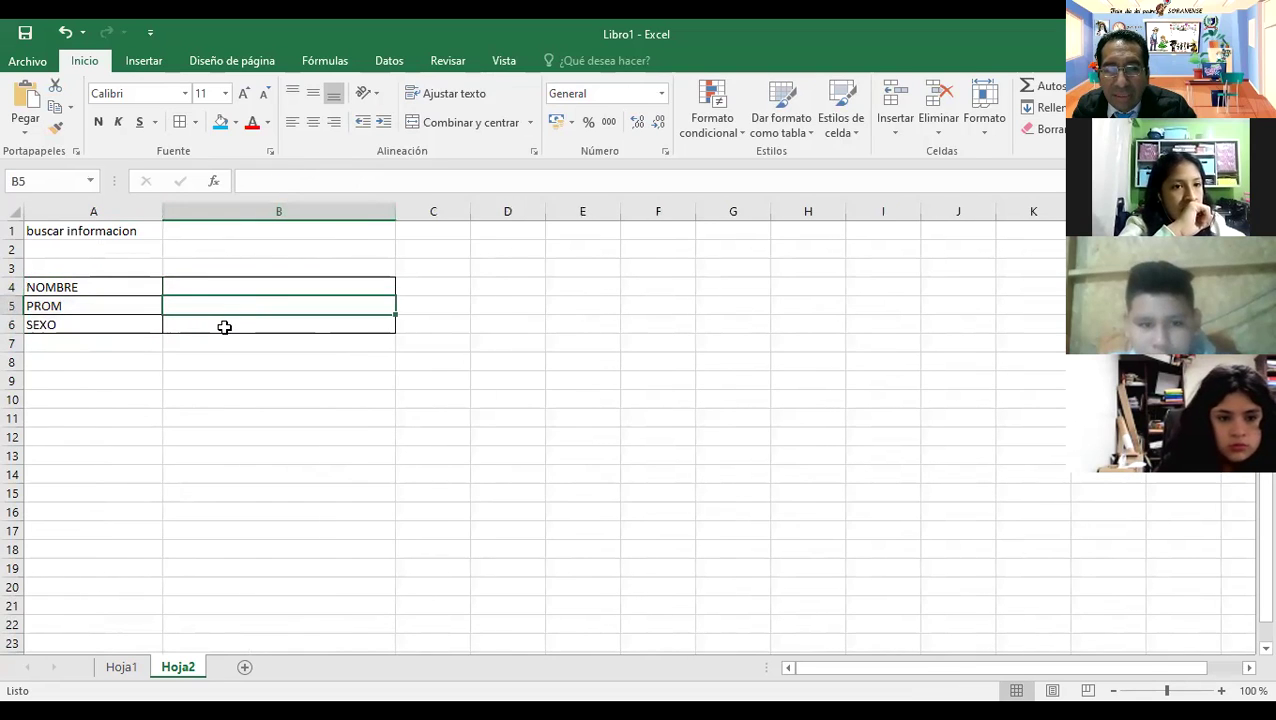
{"action": "left_click", "coordinate": [222, 327]}
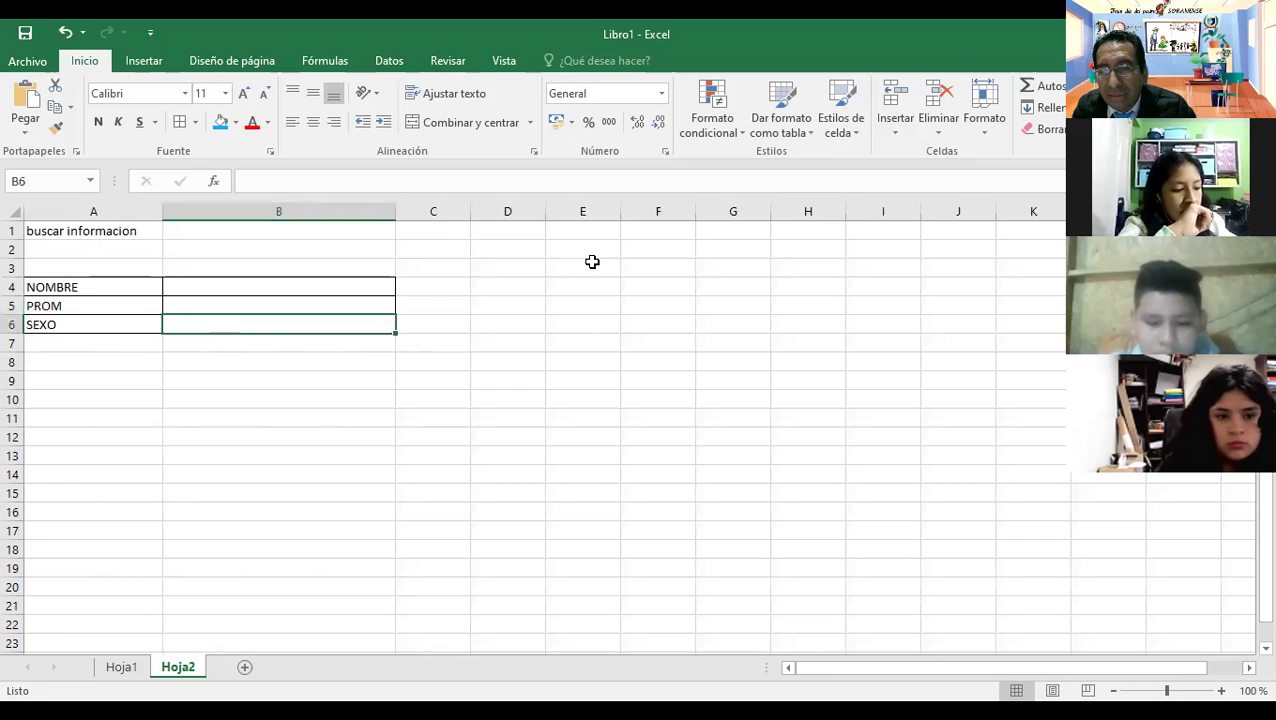
{"action": "left_click", "coordinate": [520, 248]}
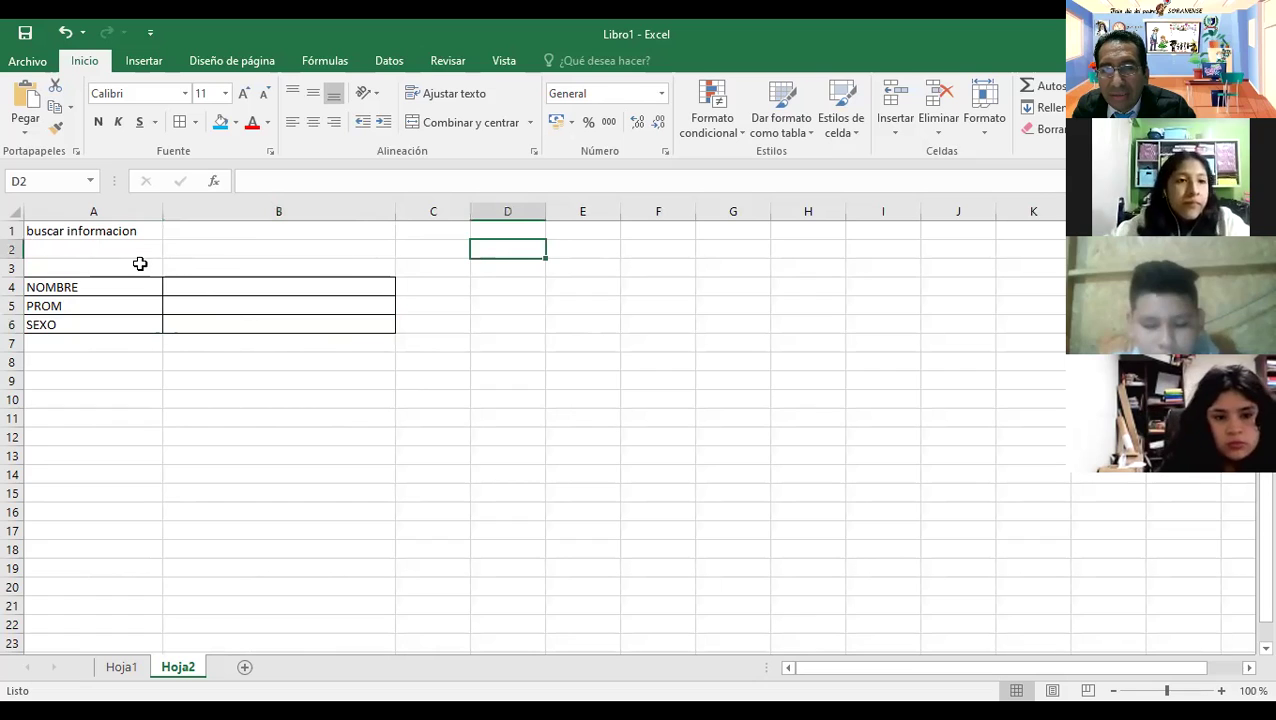
Enter INGRESE EL CODIGO in cell A2 of Hoja2 and apply borders to cells A2 and B2.
{"action": "left_click", "coordinate": [73, 254]}
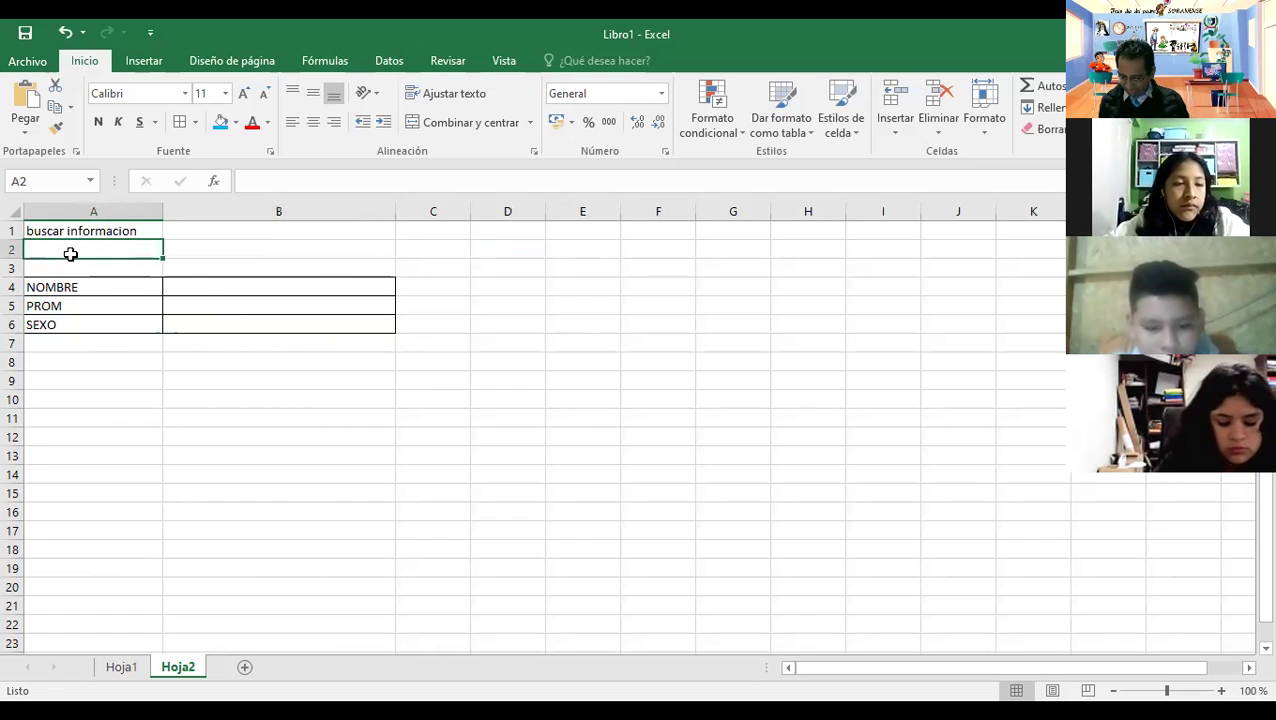
{"action": "type", "text": "INGRESE"}
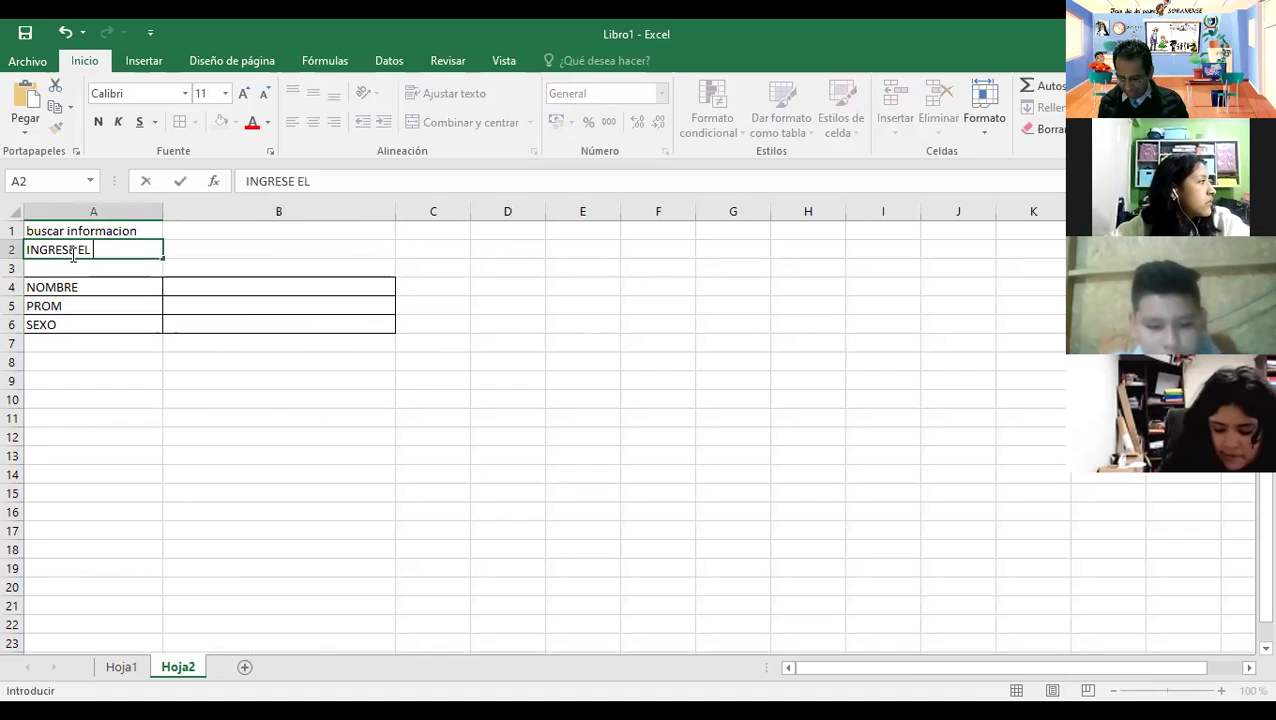
{"action": "type", "text": "EL CODIGO"}
{"action": "key", "text": "Return"}
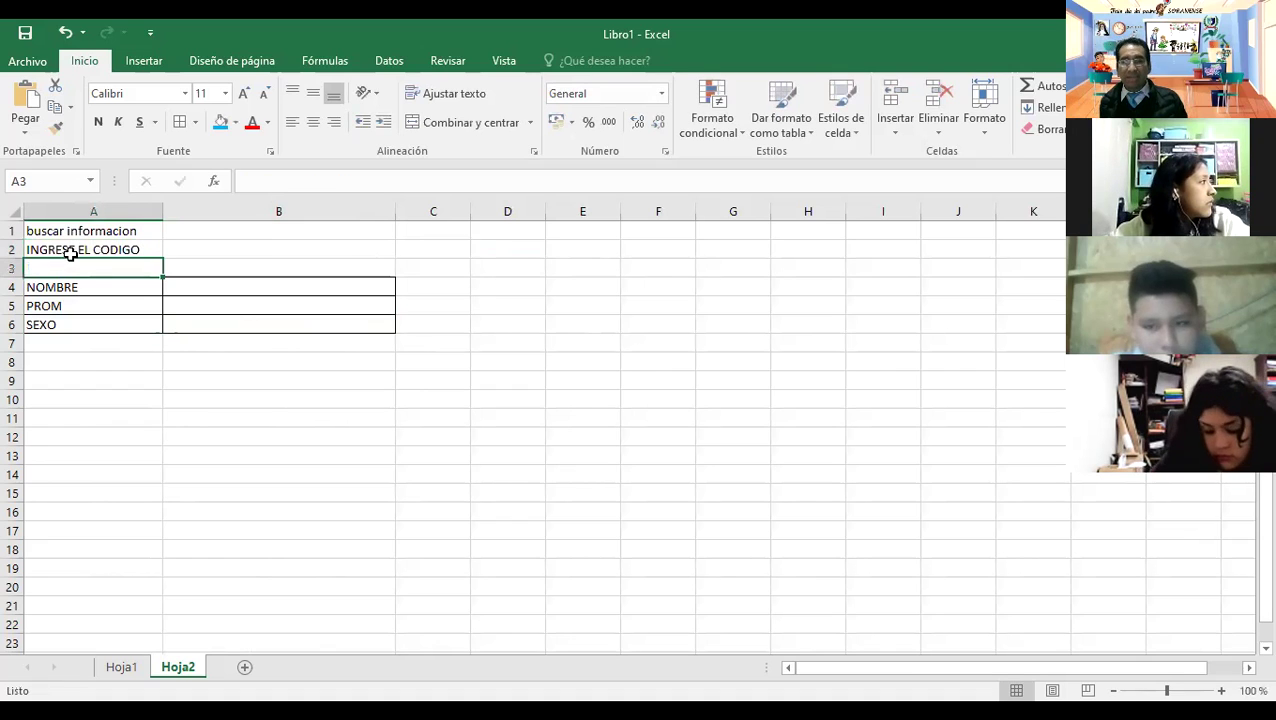
{"action": "left_click", "coordinate": [70, 253]}
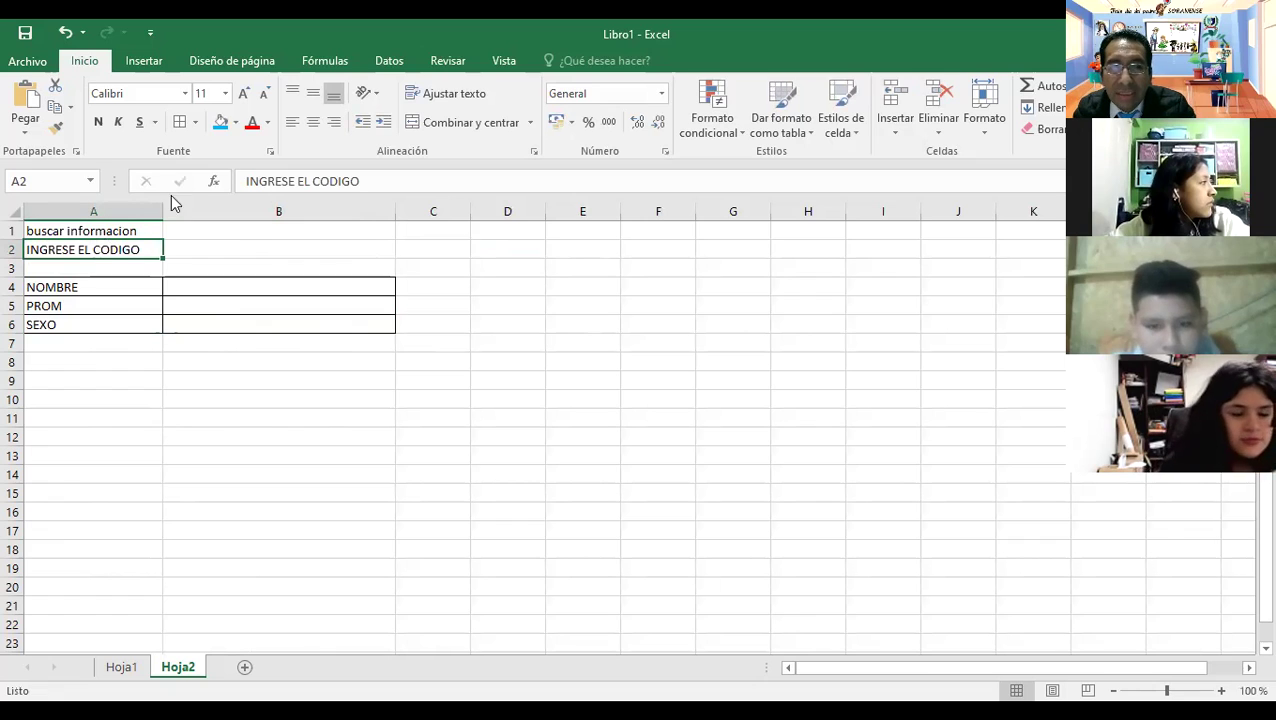
{"action": "left_click", "coordinate": [202, 250]}
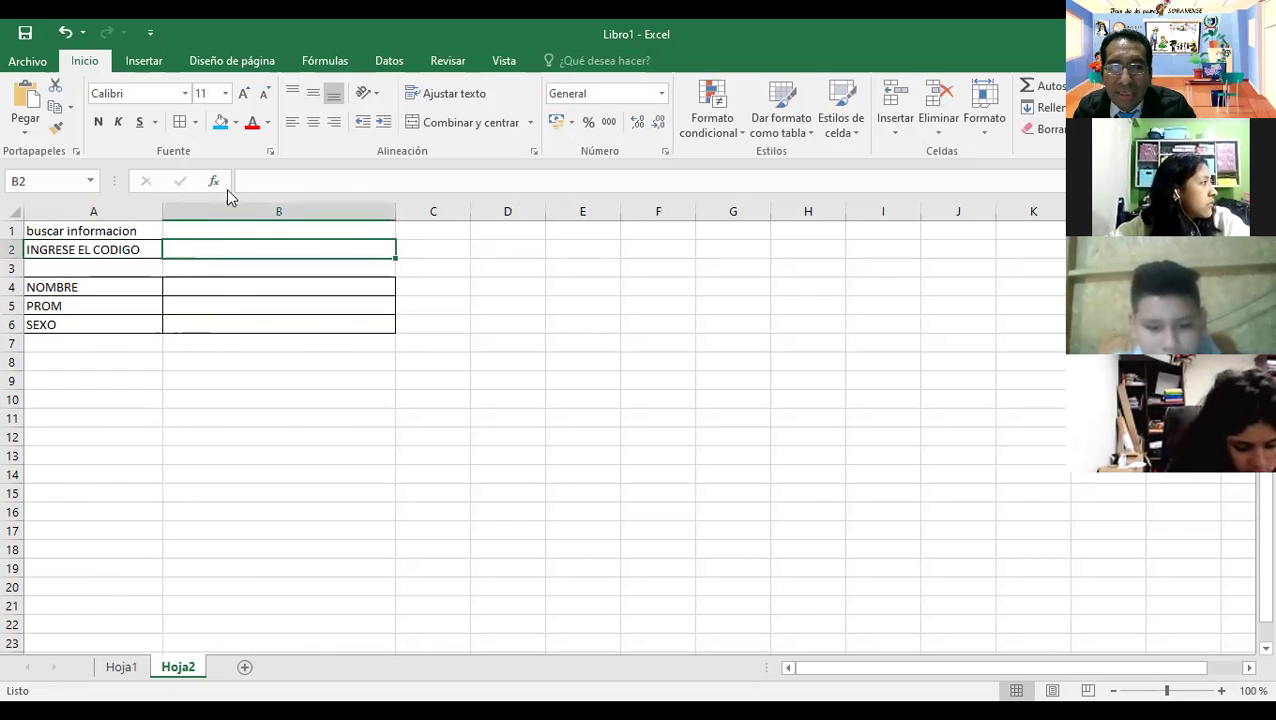
{"action": "left_click", "coordinate": [180, 398]}
{"action": "left_click", "coordinate": [94, 251]}
{"action": "left_click", "coordinate": [212, 258]}
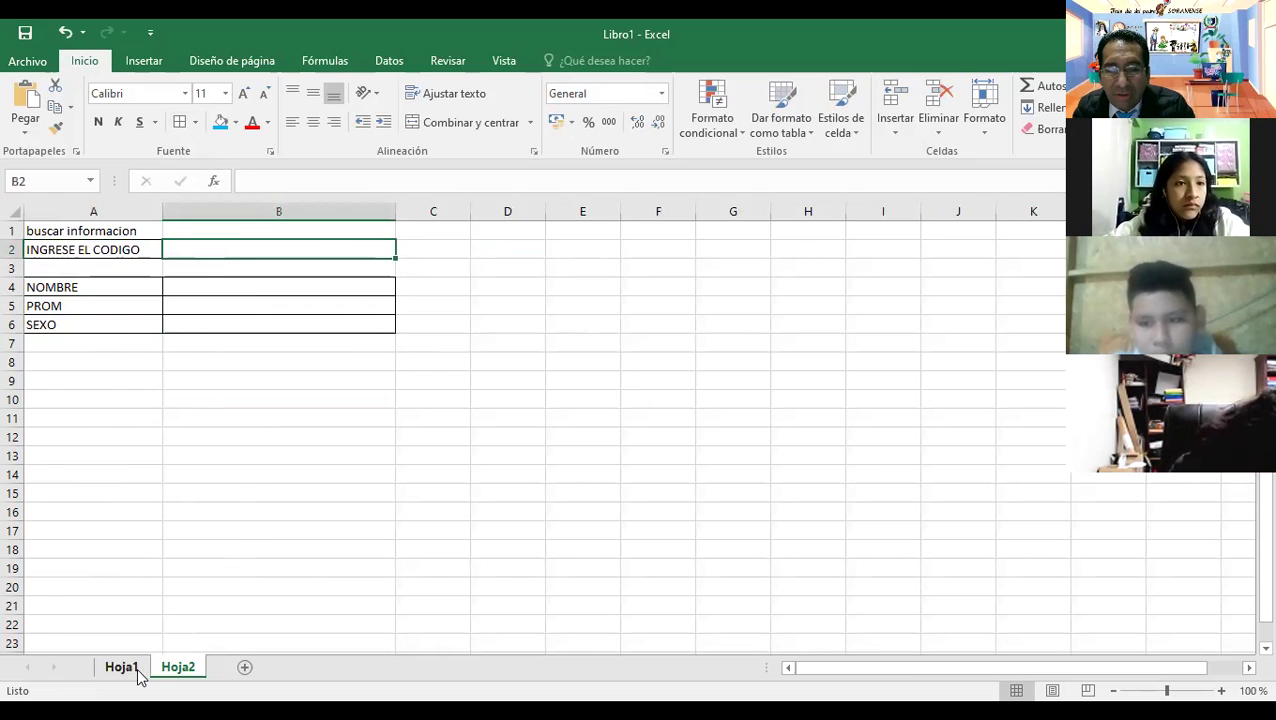
Examine the ORDEN codes in column A of Hoja1 and the full extent of the student table, A3:E20.
{"action": "left_click", "coordinate": [128, 670]}
{"action": "left_click", "coordinate": [171, 451]}
{"action": "left_click", "coordinate": [50, 302]}
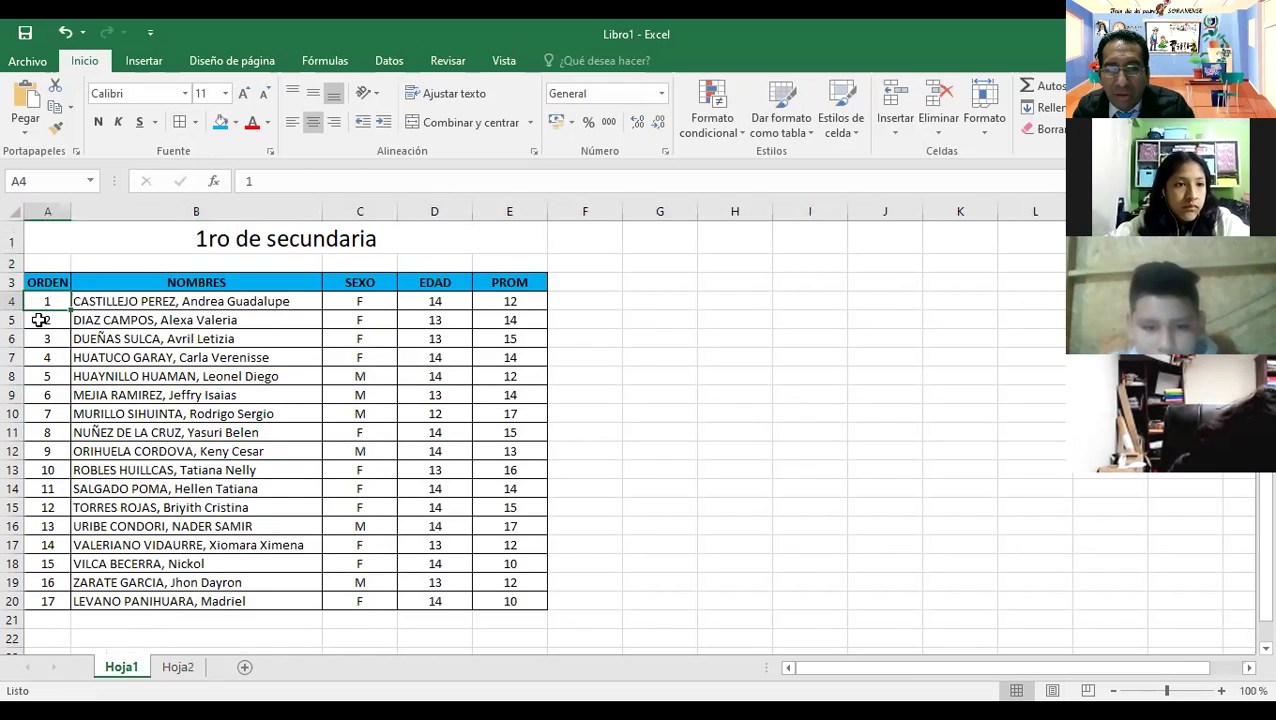
{"action": "left_click", "coordinate": [38, 339]}
{"action": "left_click", "coordinate": [35, 395]}
{"action": "left_click", "coordinate": [40, 451]}
{"action": "left_click", "coordinate": [40, 507]}
{"action": "left_click", "coordinate": [40, 545]}
{"action": "left_click", "coordinate": [42, 563]}
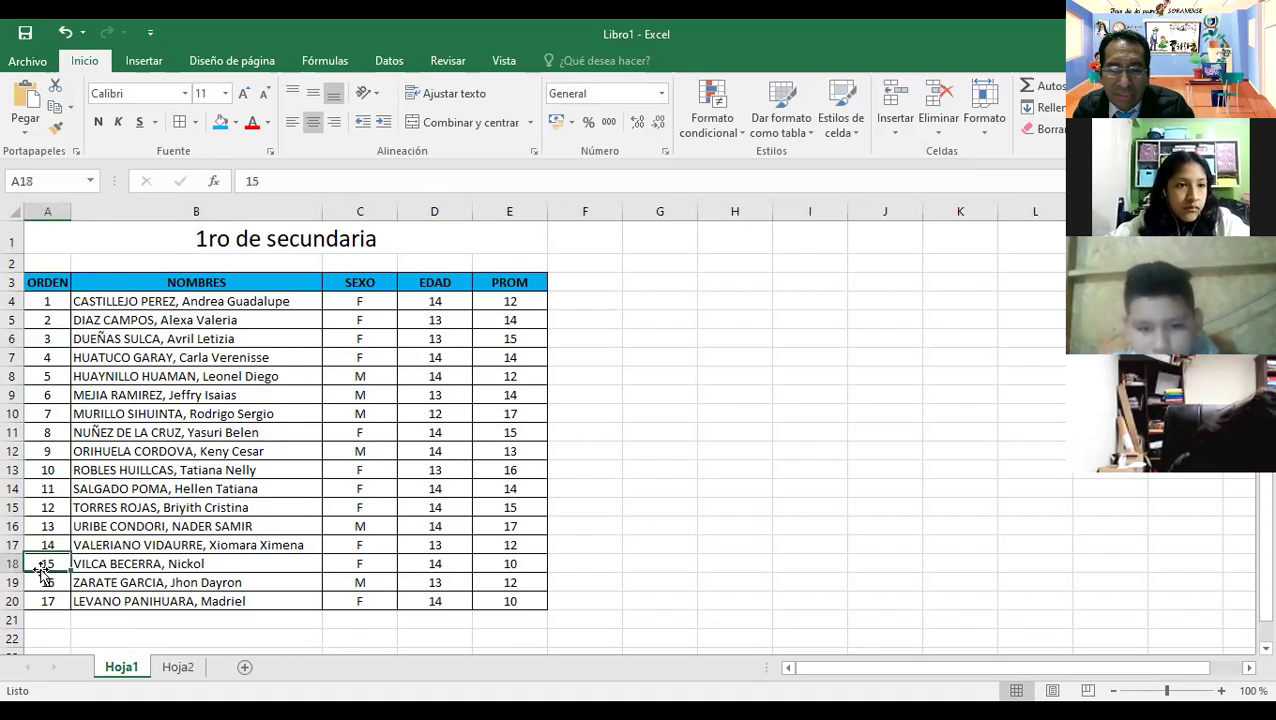
{"action": "left_click", "coordinate": [50, 302]}
{"action": "left_click", "coordinate": [47, 357]}
{"action": "left_click", "coordinate": [47, 413]}
{"action": "left_click", "coordinate": [45, 488]}
{"action": "left_click", "coordinate": [42, 526]}
{"action": "left_click", "coordinate": [40, 563]}
{"action": "left_click", "coordinate": [45, 413]}
{"action": "left_click", "coordinate": [42, 378]}
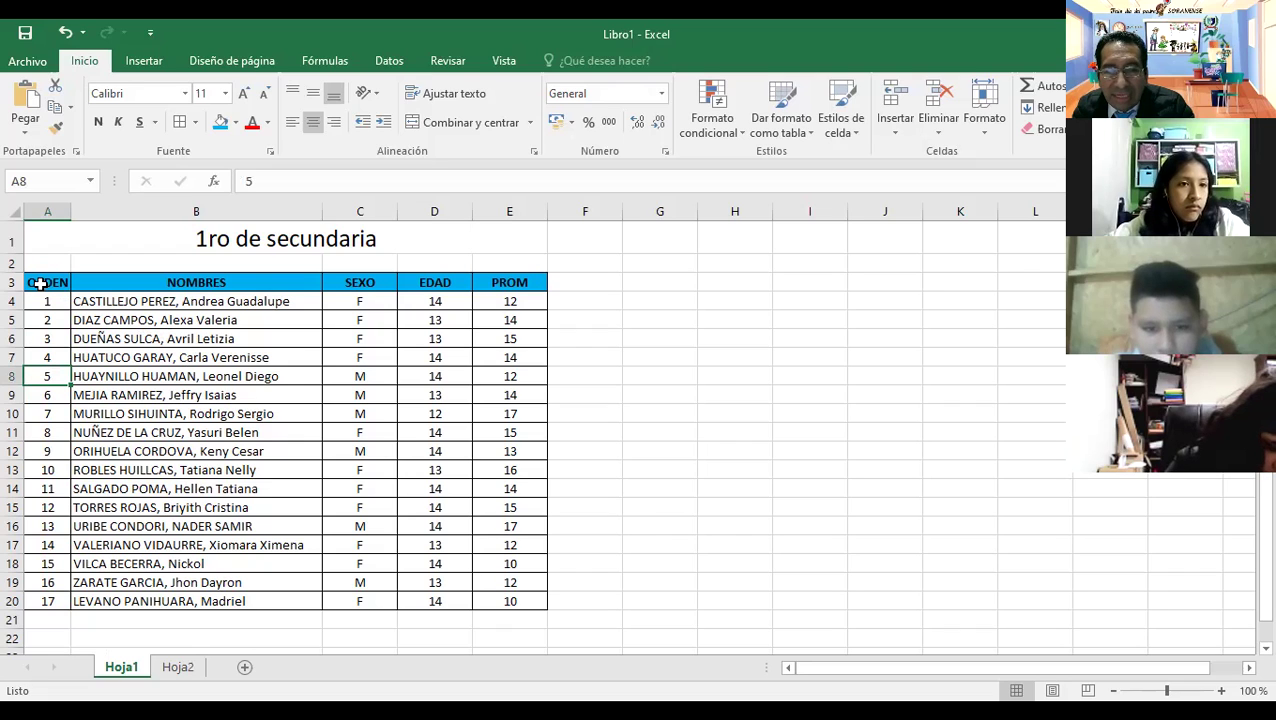
{"action": "left_click_drag", "start_coordinate": [40, 284], "coordinate": [491, 603]}
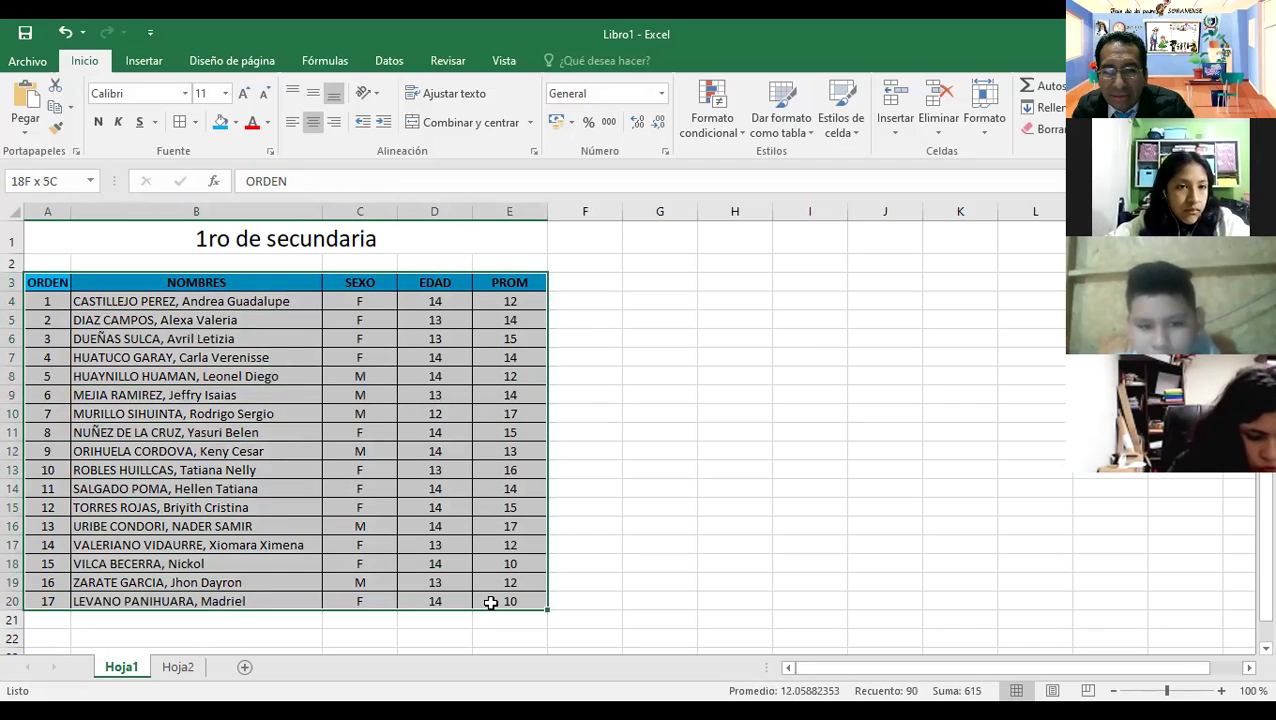
{"action": "left_click", "coordinate": [658, 451]}
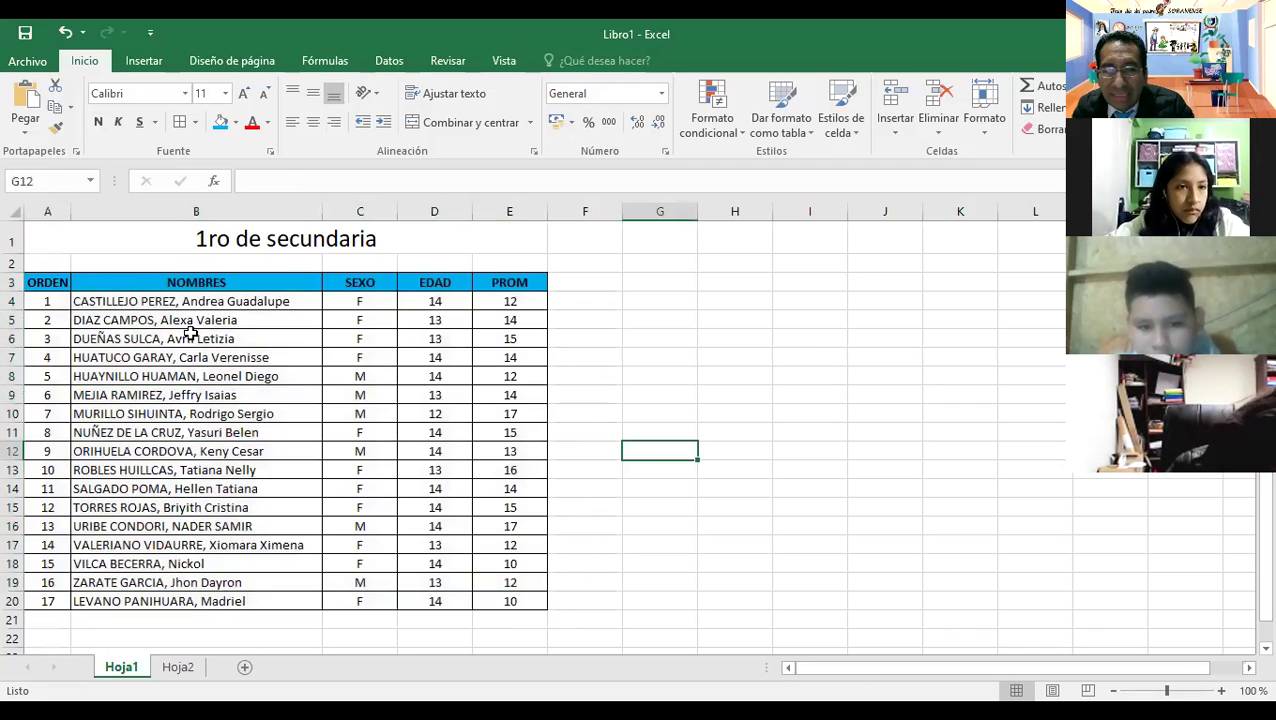
{"action": "left_click", "coordinate": [45, 284]}
{"action": "left_click_drag", "start_coordinate": [45, 284], "coordinate": [507, 601]}
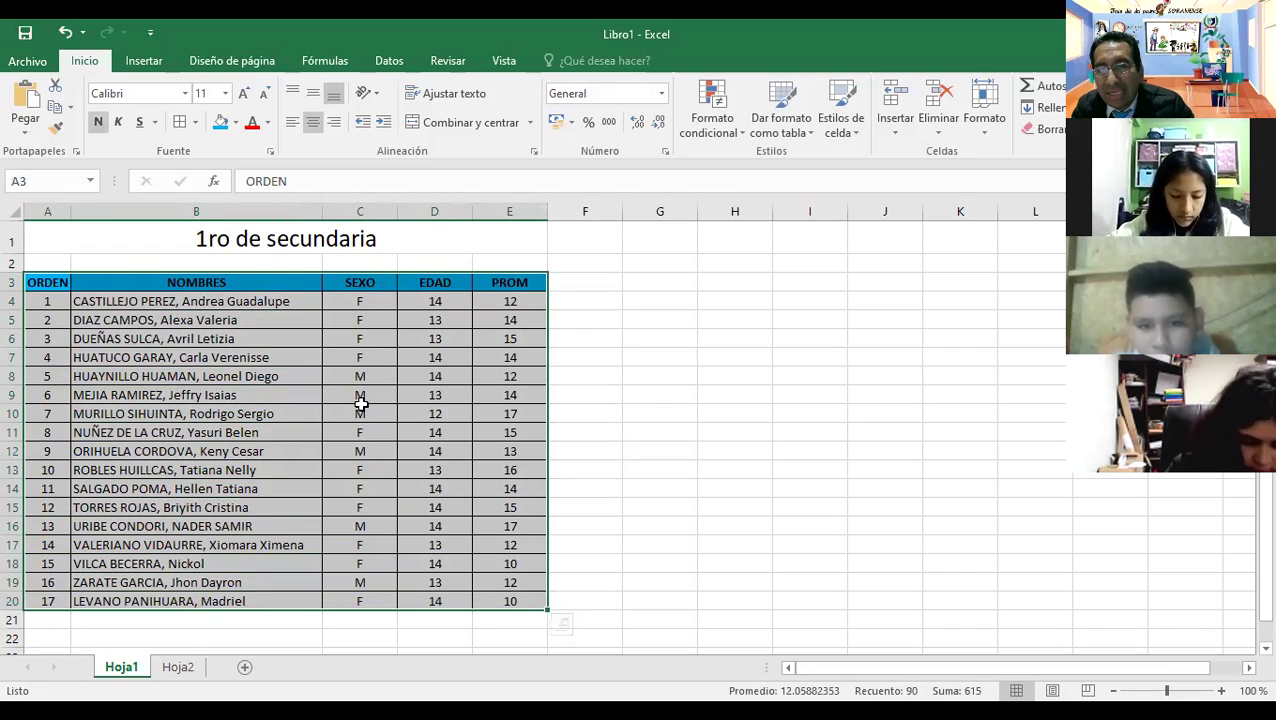
{"action": "right_click", "coordinate": [331, 379]}
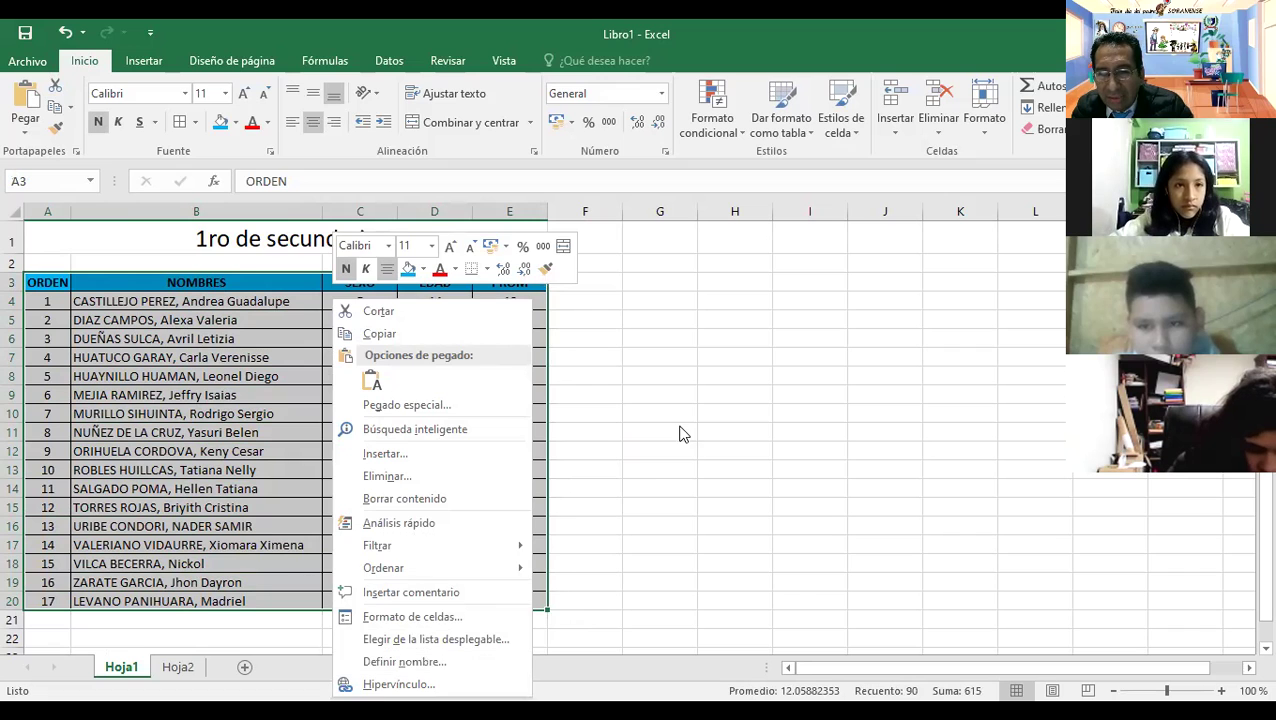
{"action": "left_click", "coordinate": [90, 303]}
Define the name ALUMNOS, with workbook (Libro) scope, for the student table range A3:E20 in Hoja1.
{"action": "left_click_drag", "start_coordinate": [43, 283], "coordinate": [478, 602]}
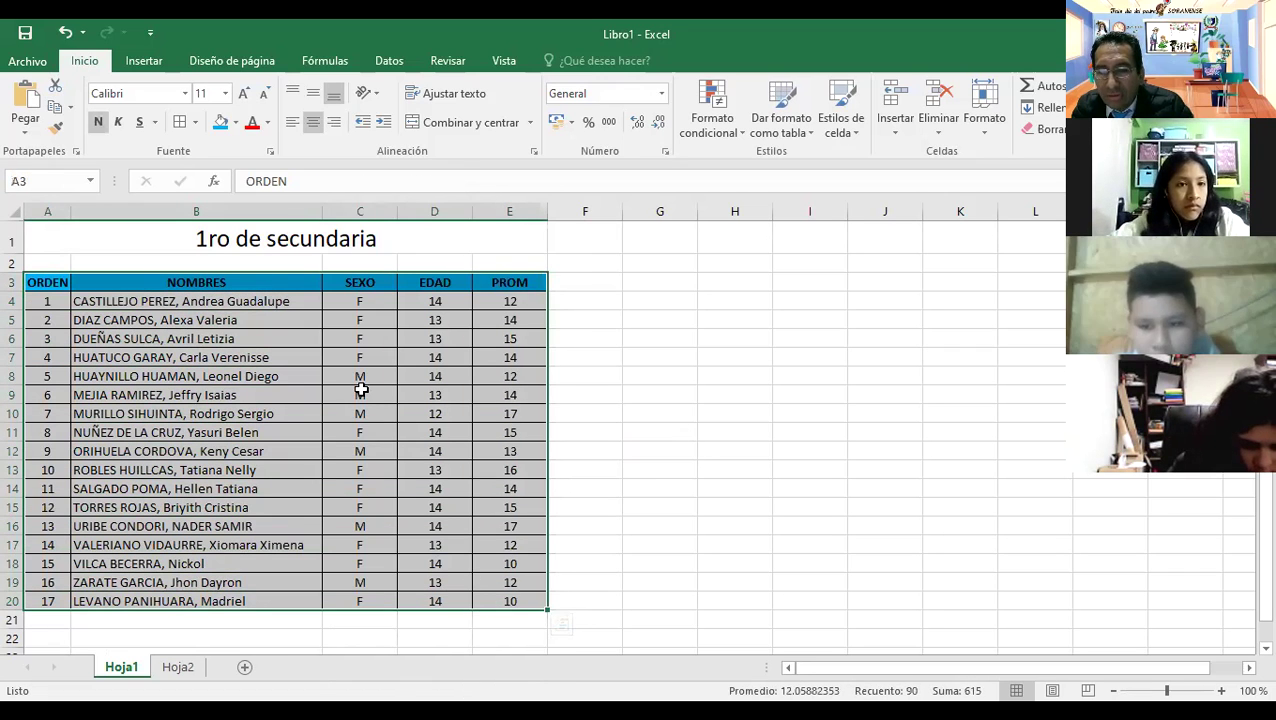
{"action": "right_click", "coordinate": [452, 605]}
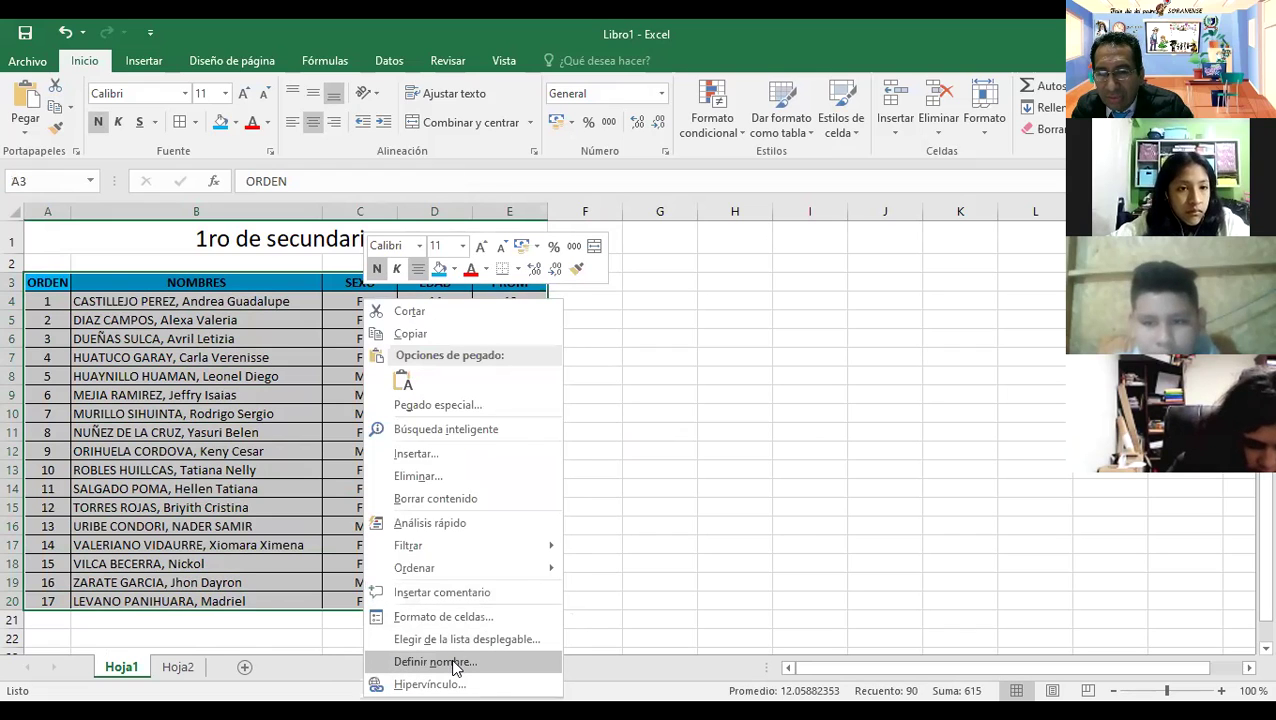
{"action": "key", "text": "Return"}
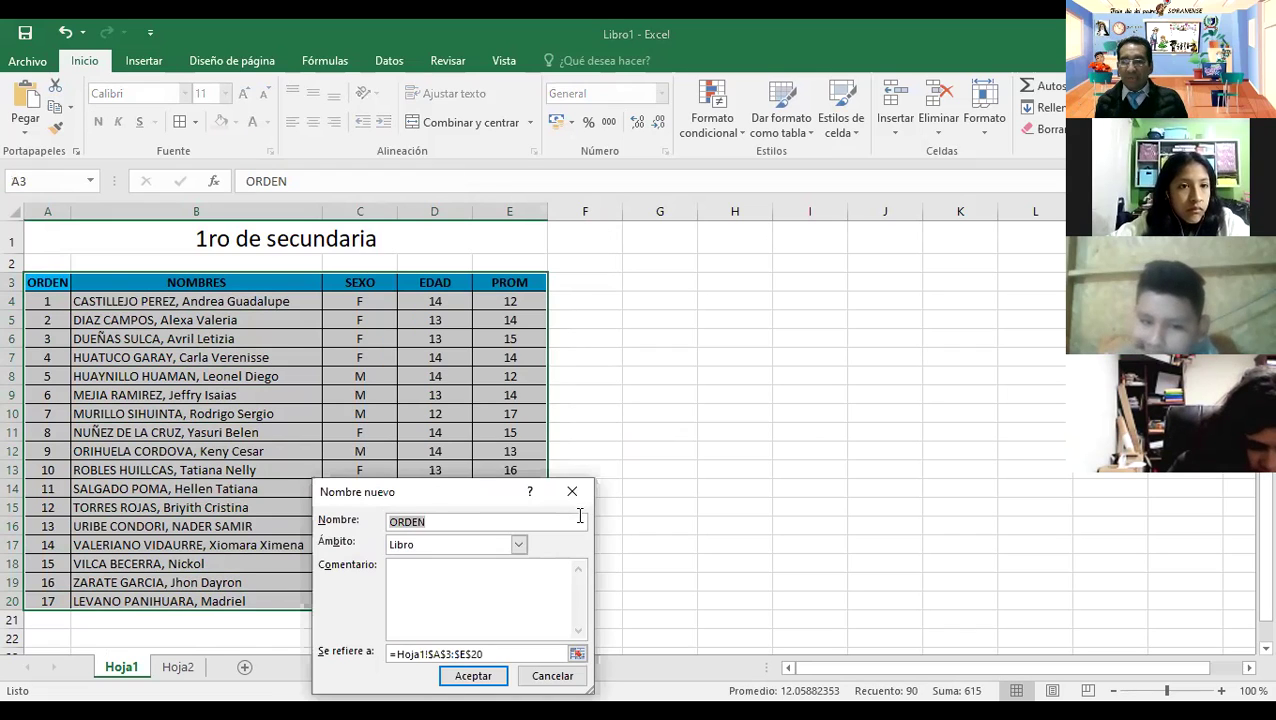
{"action": "key", "text": "BackSpace"}
{"action": "type", "text": "ALUMNOS"}
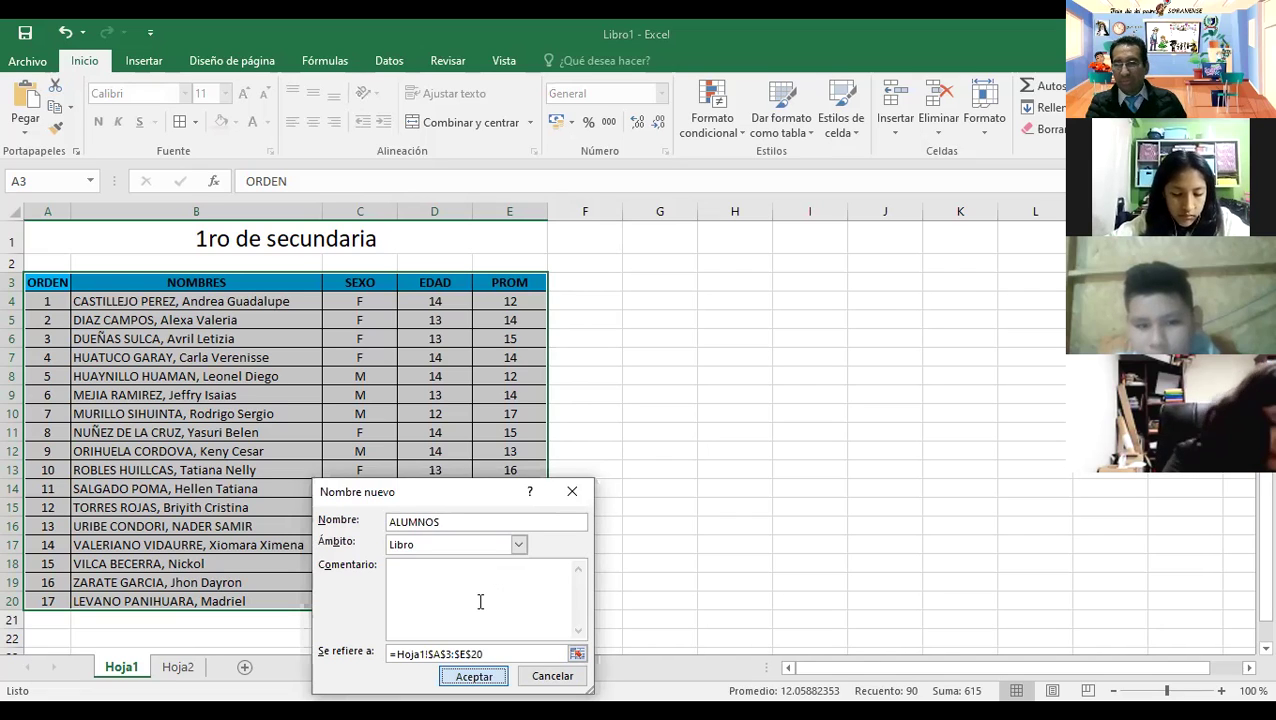
{"action": "key", "text": "Return"}
{"action": "left_click", "coordinate": [595, 486]}
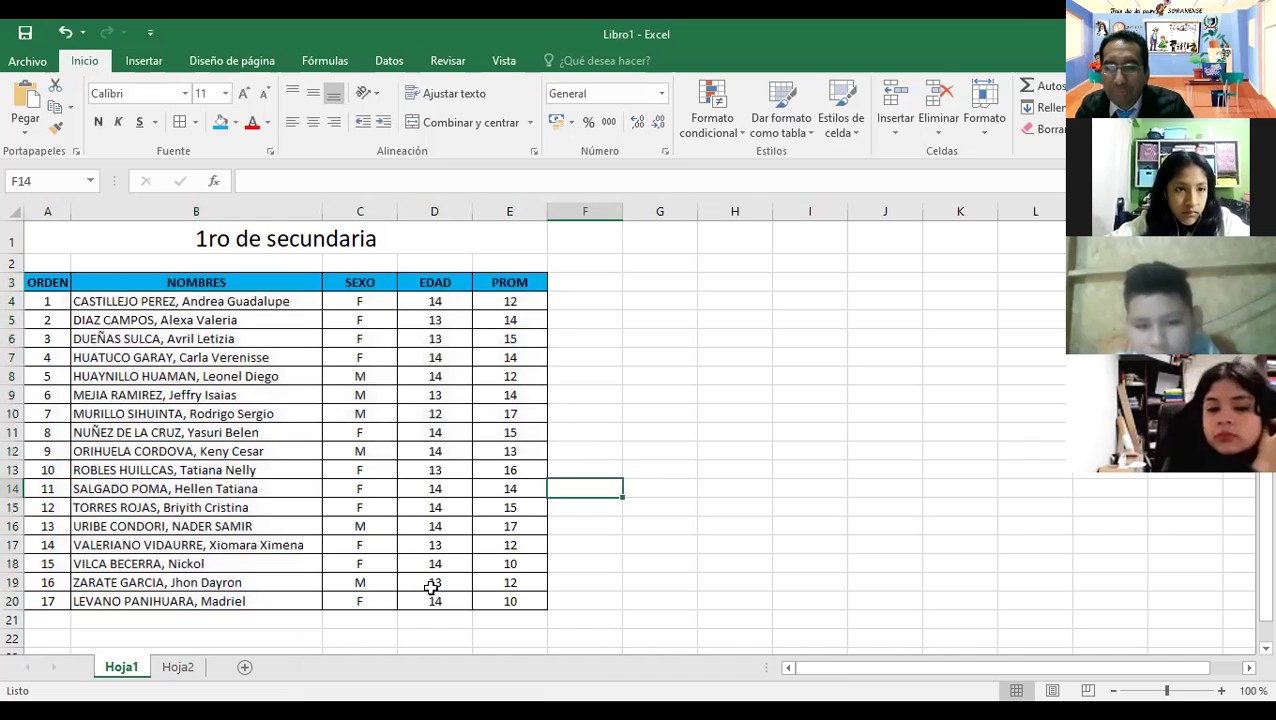
In Hoja2, fill the code entry cell B2 with yellow and its label cell A2 with green.
{"action": "left_click", "coordinate": [178, 667]}
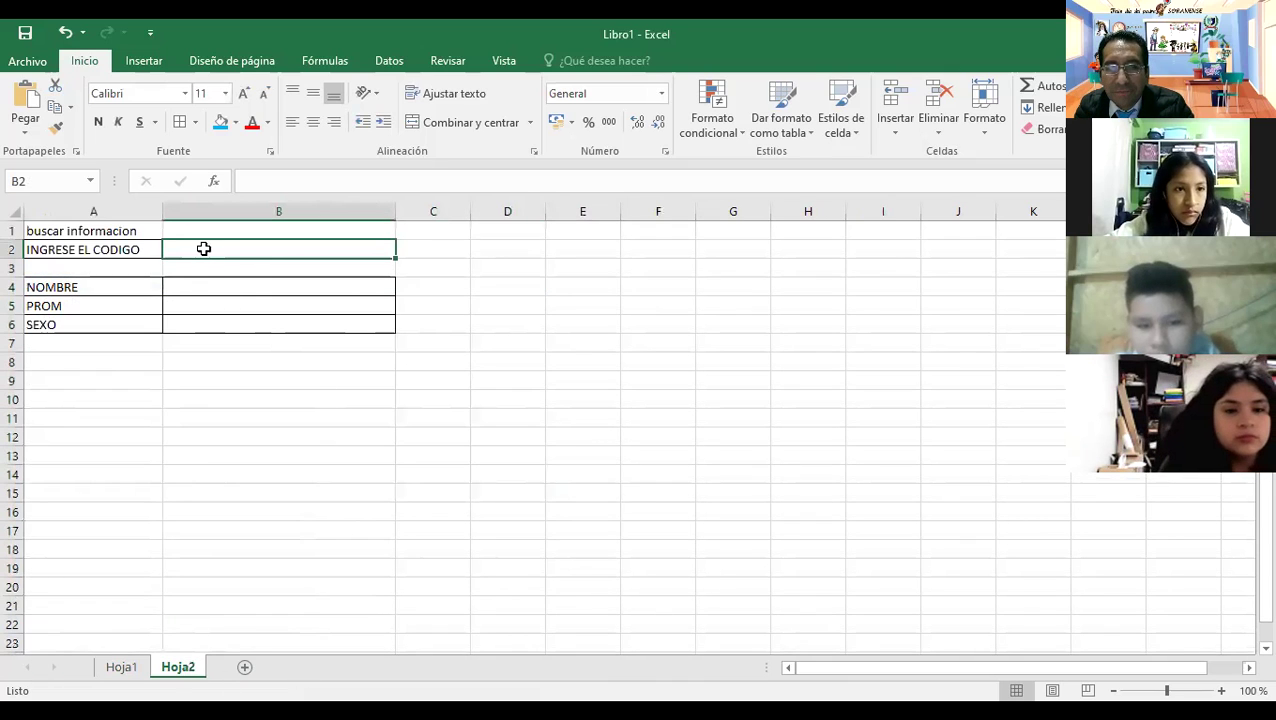
{"action": "left_click", "coordinate": [235, 122]}
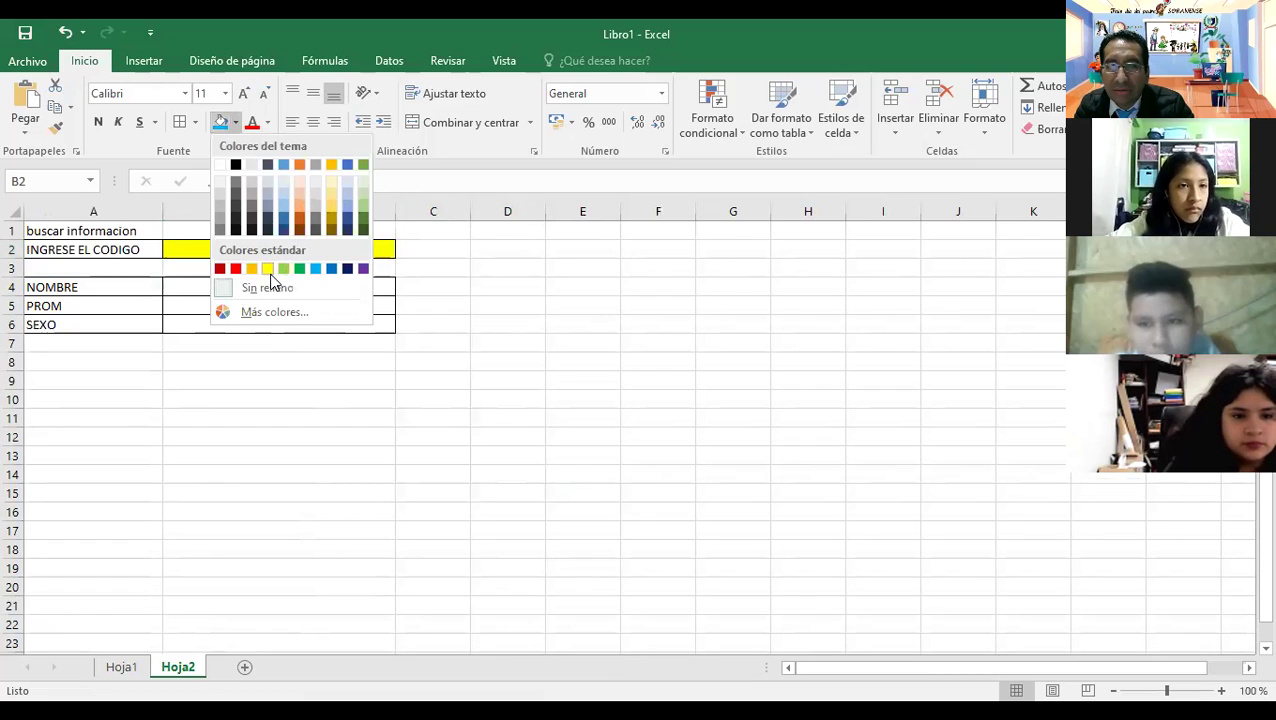
{"action": "left_click", "coordinate": [108, 248]}
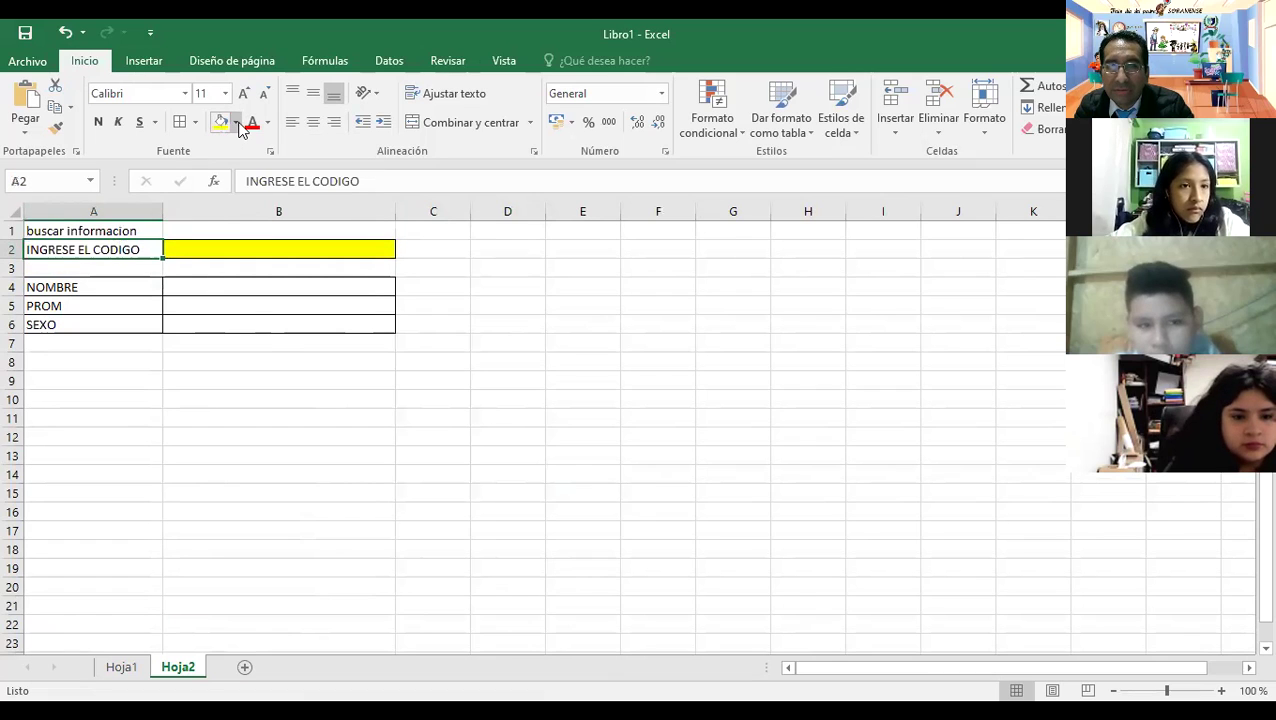
{"action": "left_click", "coordinate": [237, 122]}
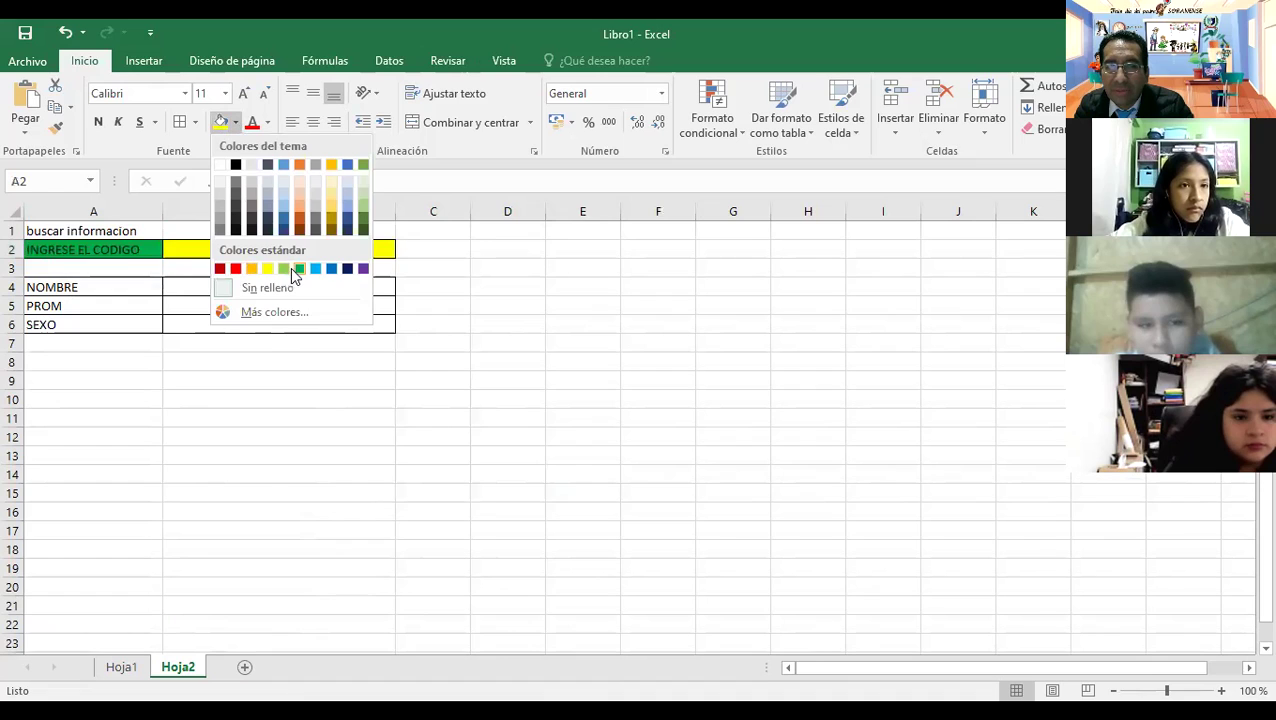
{"action": "left_click", "coordinate": [299, 270]}
In cell B4 of Hoja2, begin a BUSCARV formula with B2 as the lookup value and ALUMNOS as the table.
{"action": "left_click", "coordinate": [195, 288]}
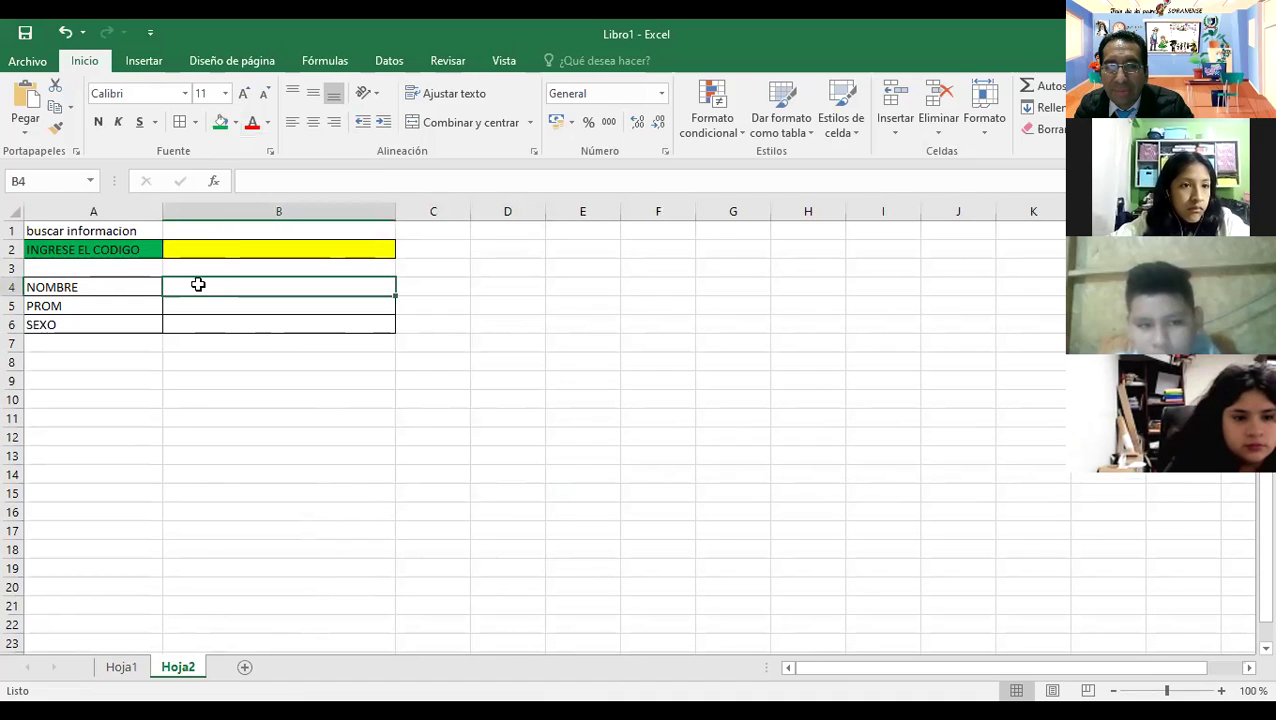
{"action": "left_click", "coordinate": [80, 288]}
{"action": "left_click", "coordinate": [207, 288]}
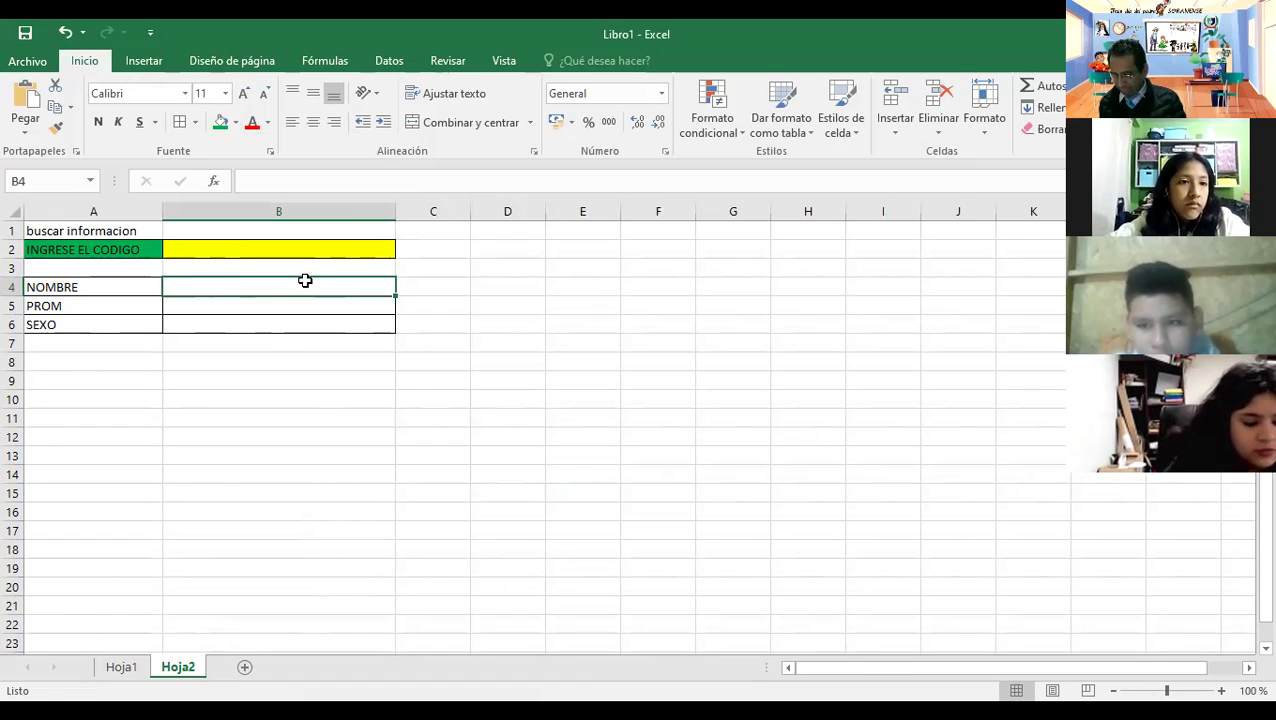
{"action": "type", "text": "=S"}
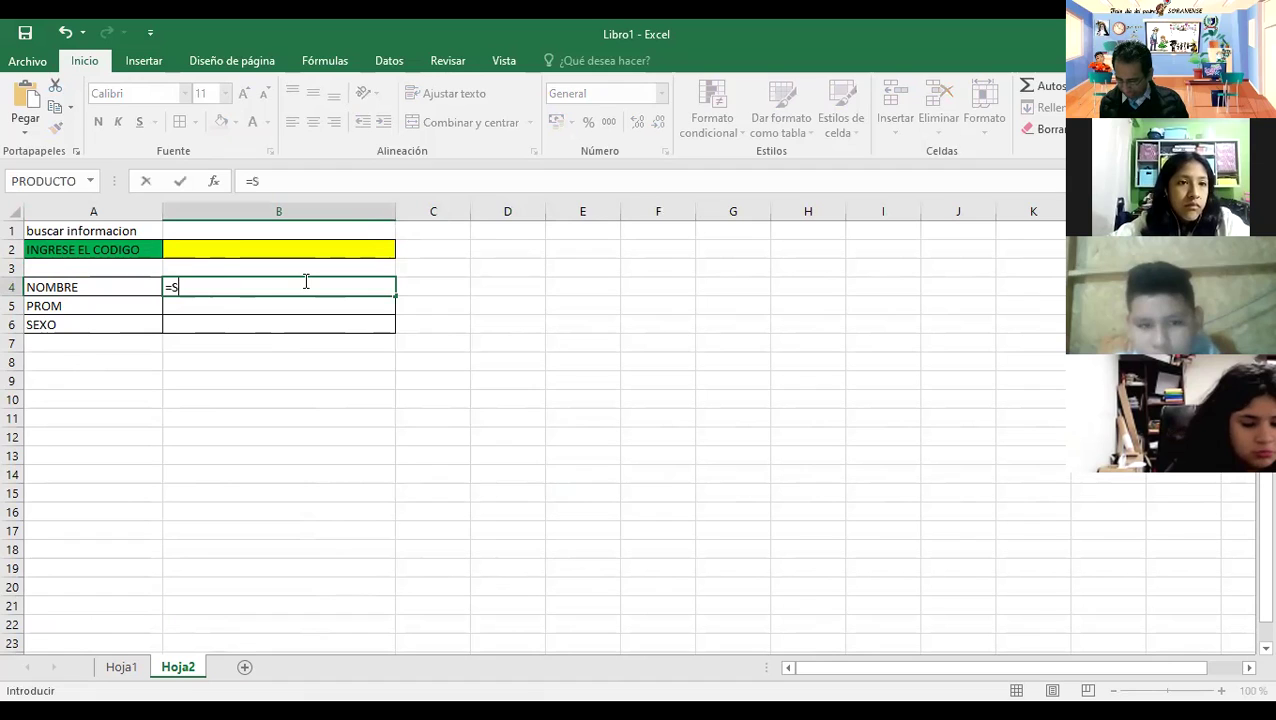
{"action": "key", "text": "BackSpace"}
{"action": "type", "text": "B"}
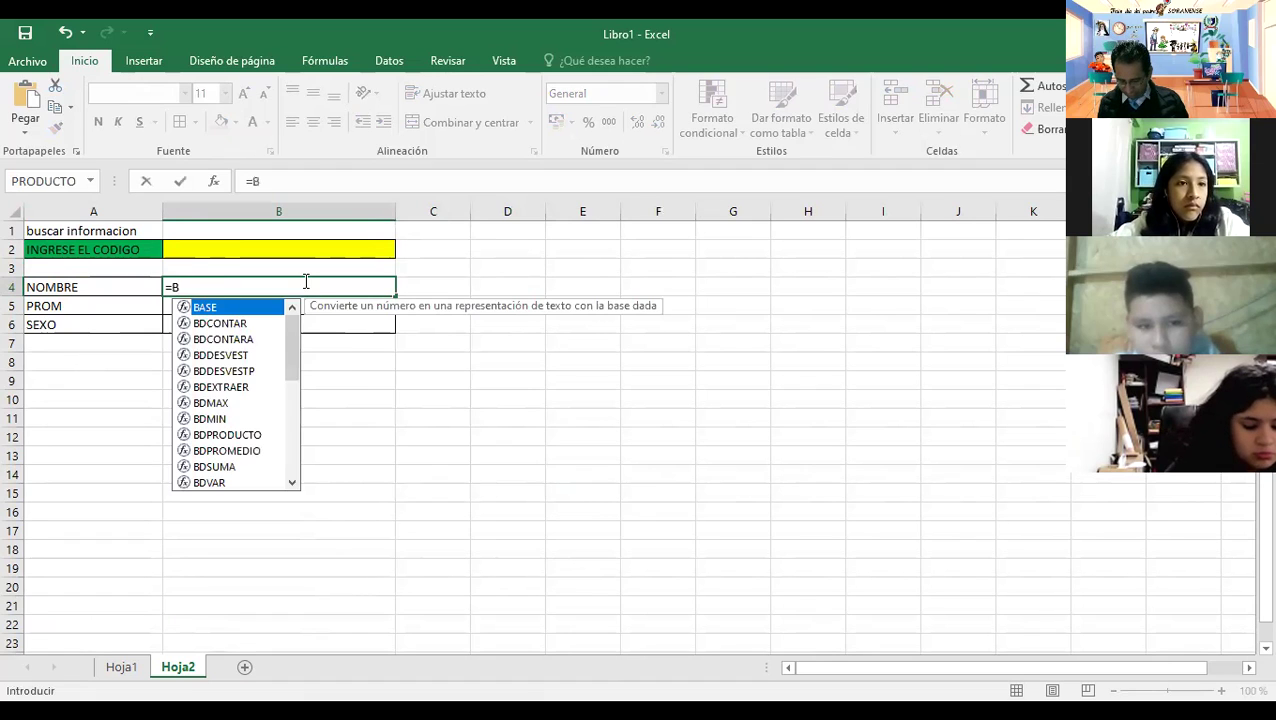
{"action": "type", "text": "USCAR"}
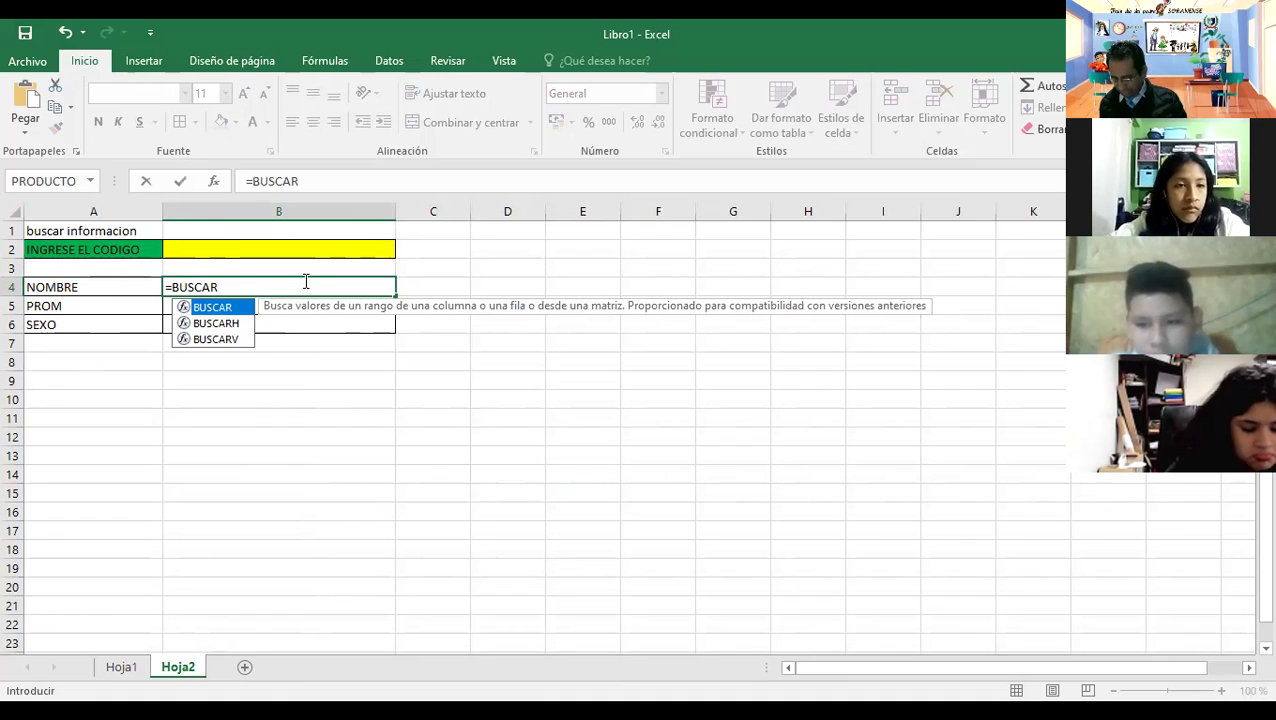
{"action": "type", "text": "V("}
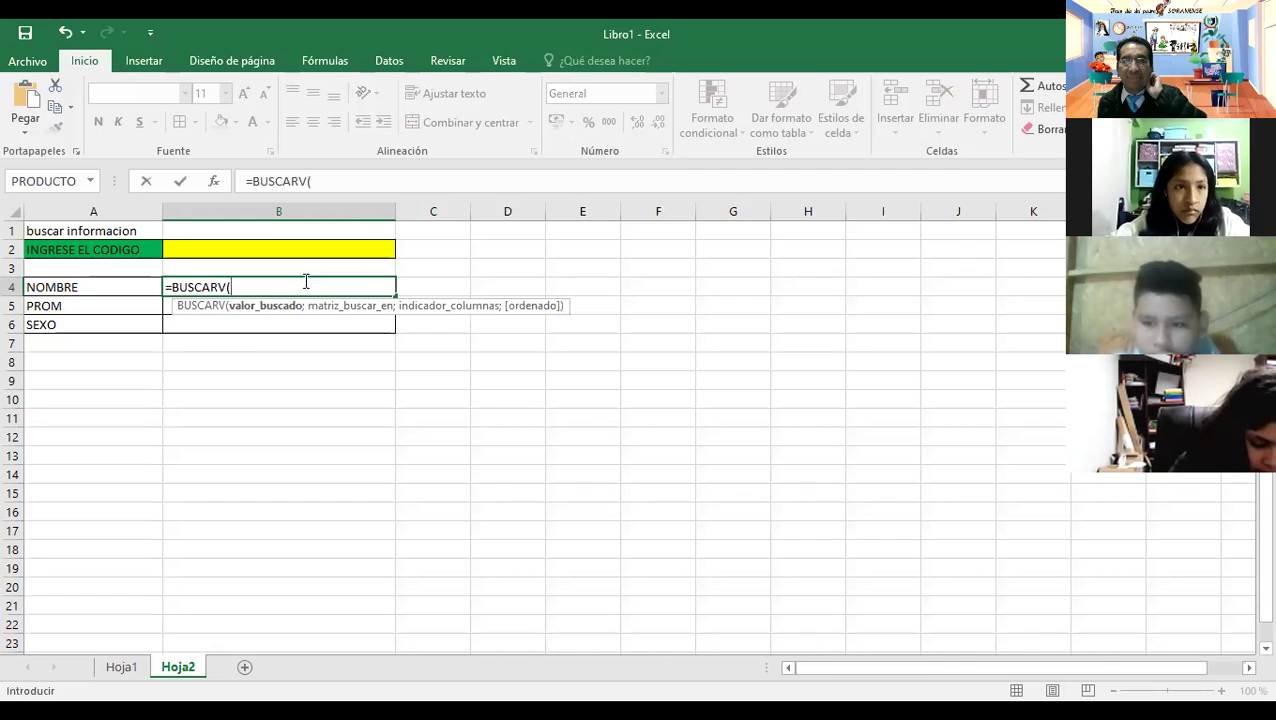
{"action": "type", "text": "B2"}
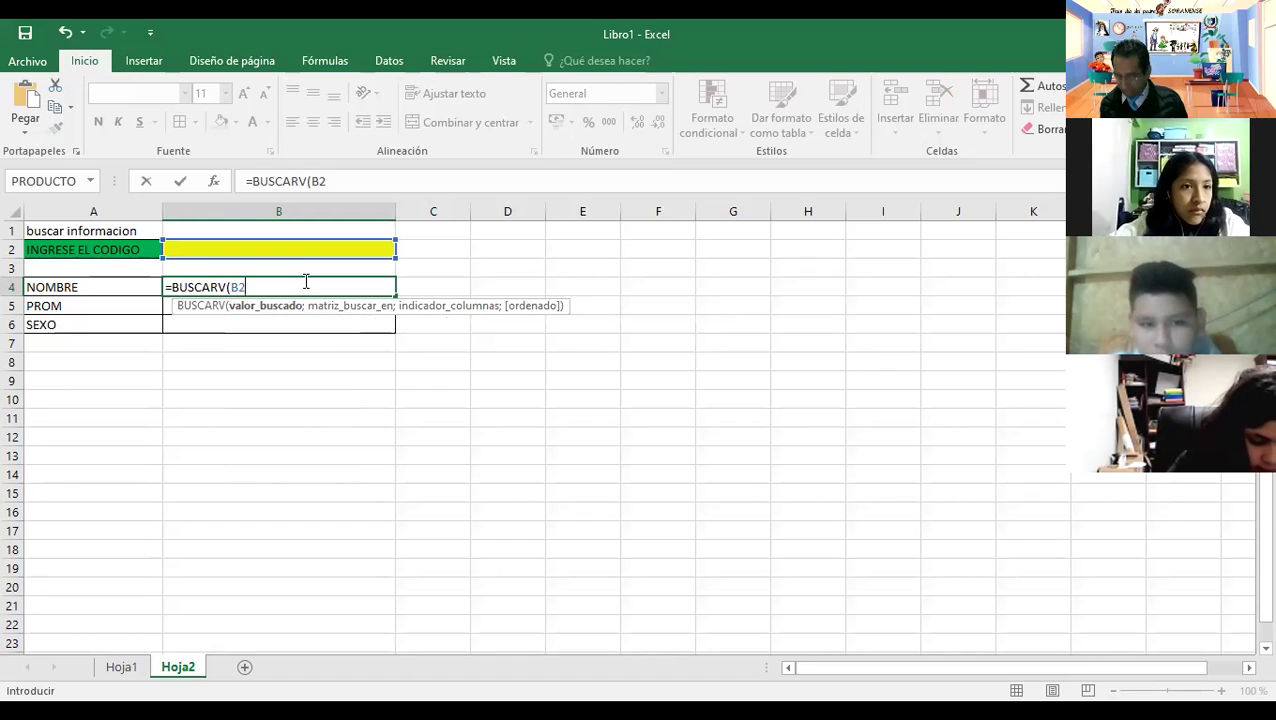
{"action": "type", "text": ";"}
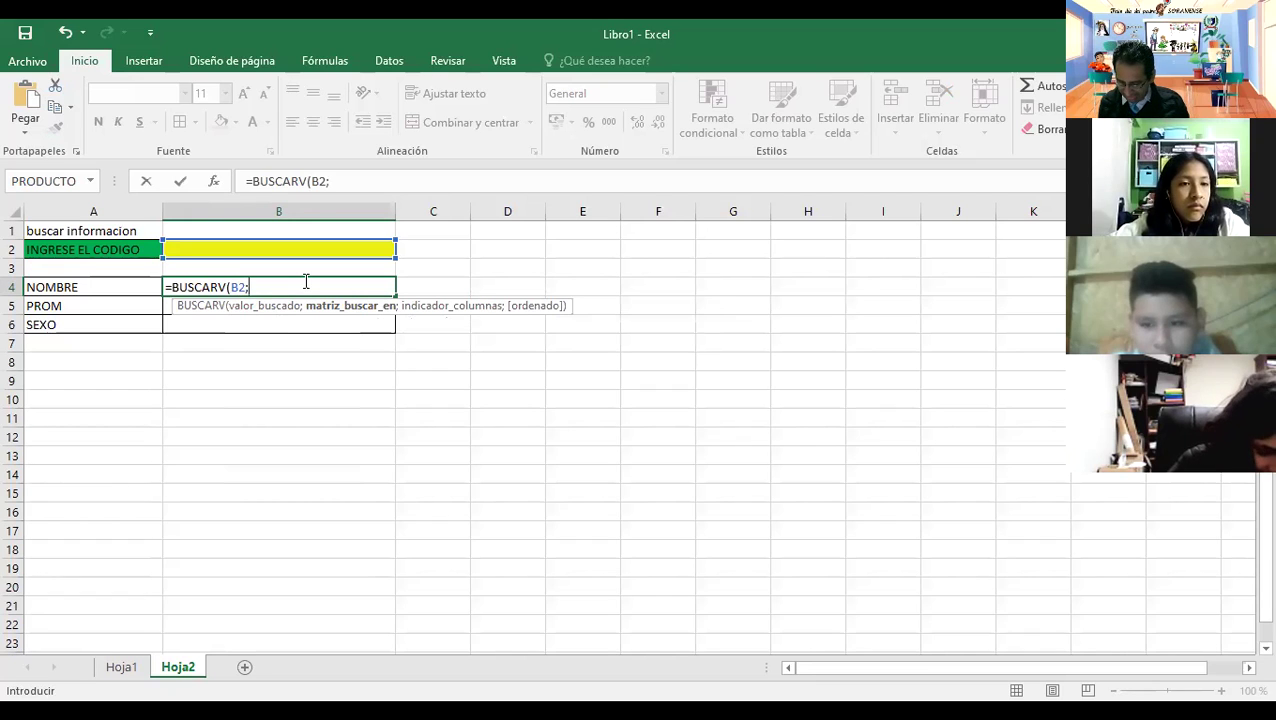
{"action": "type", "text": "ALUMNO"}
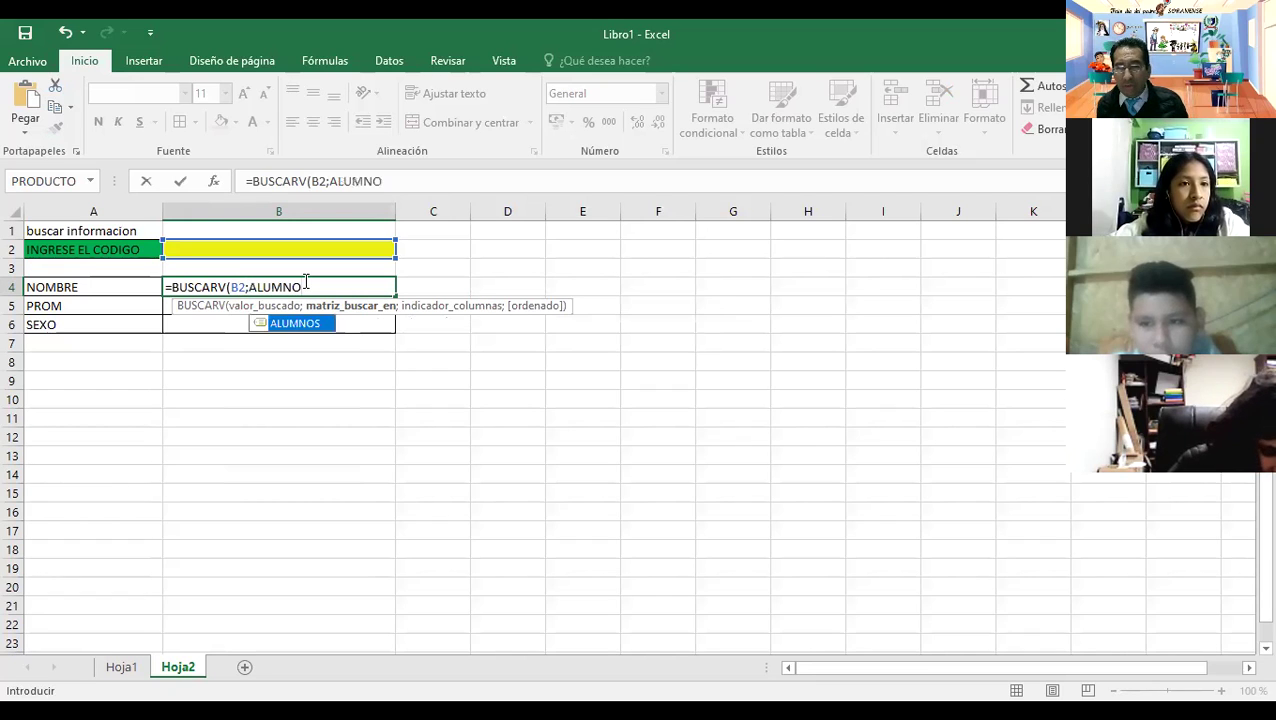
{"action": "type", "text": "S"}
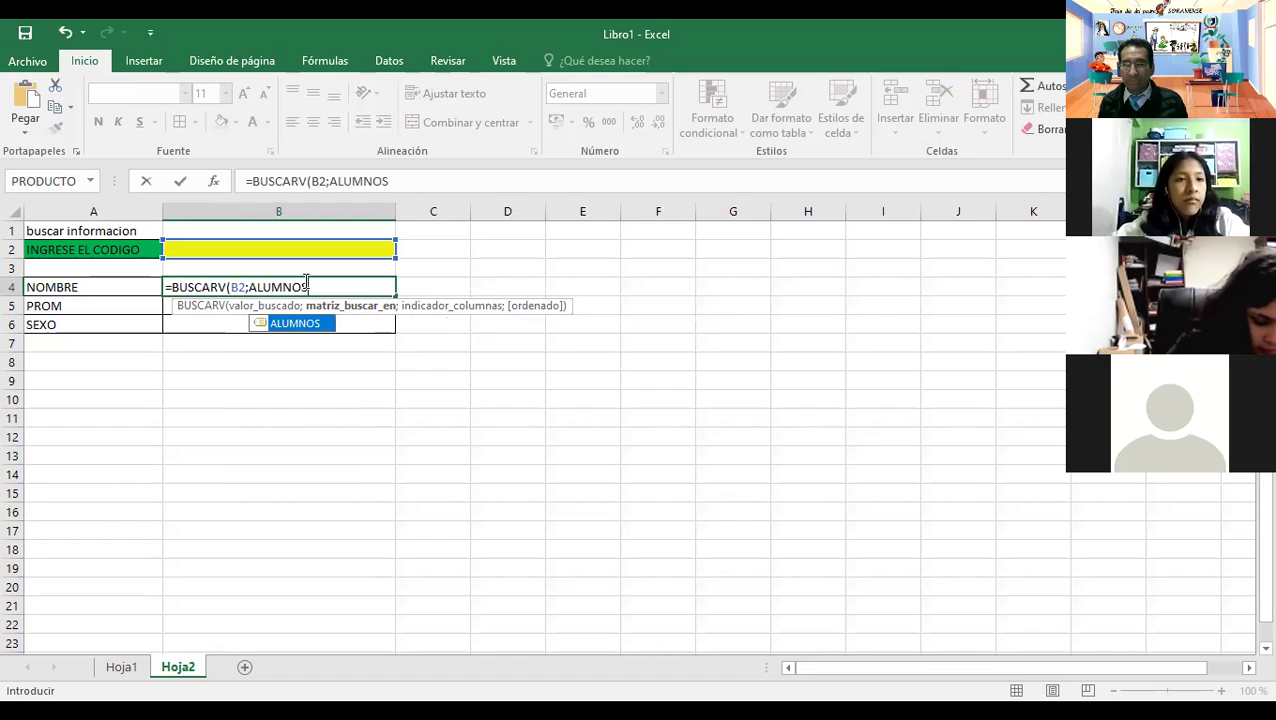
{"action": "type", "text": ";"}
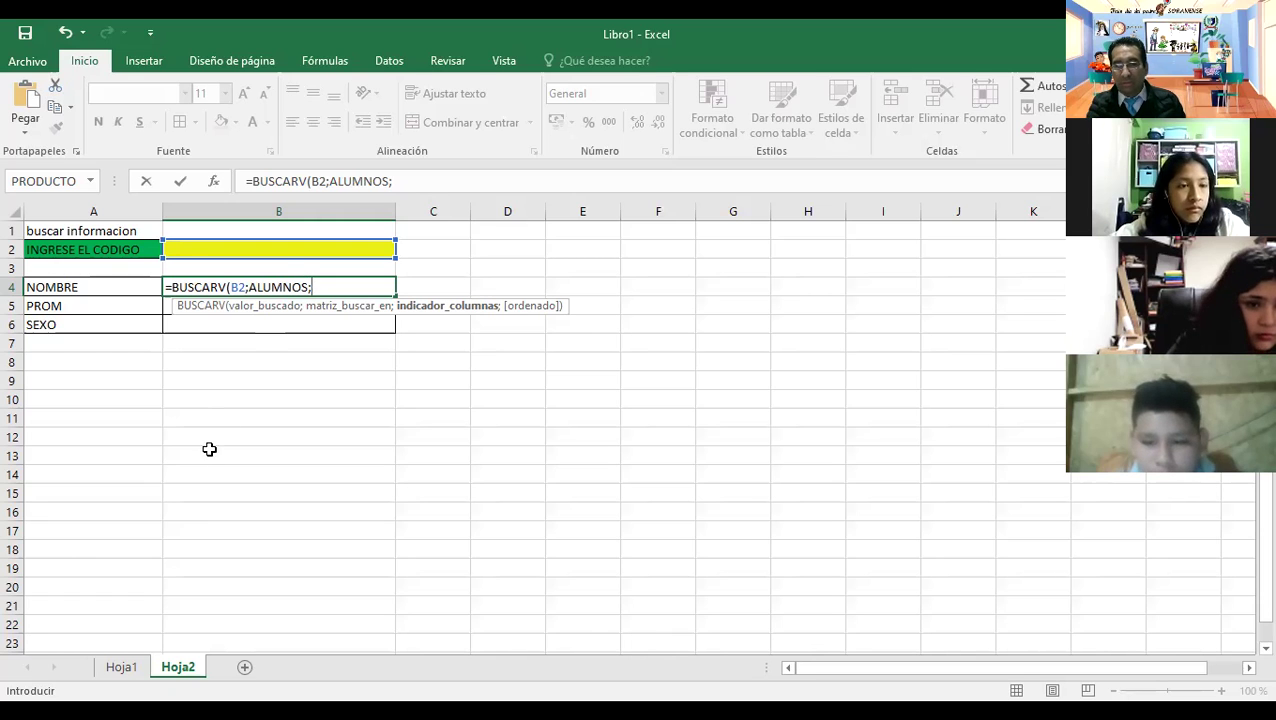
Check the NOMBRES column's position in Hoja1 and clear the stray sheet reference from the formula in Hoja2's cell B4.
{"action": "left_click", "coordinate": [122, 668]}
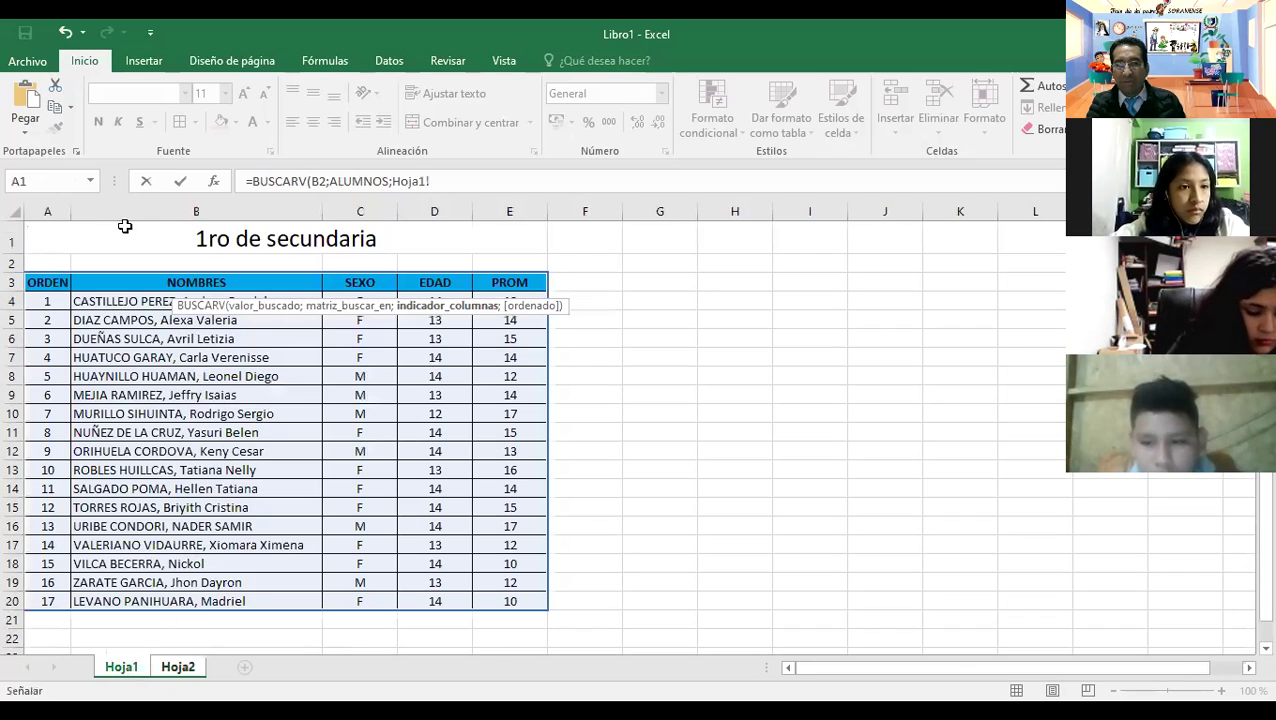
{"action": "left_click", "coordinate": [122, 212]}
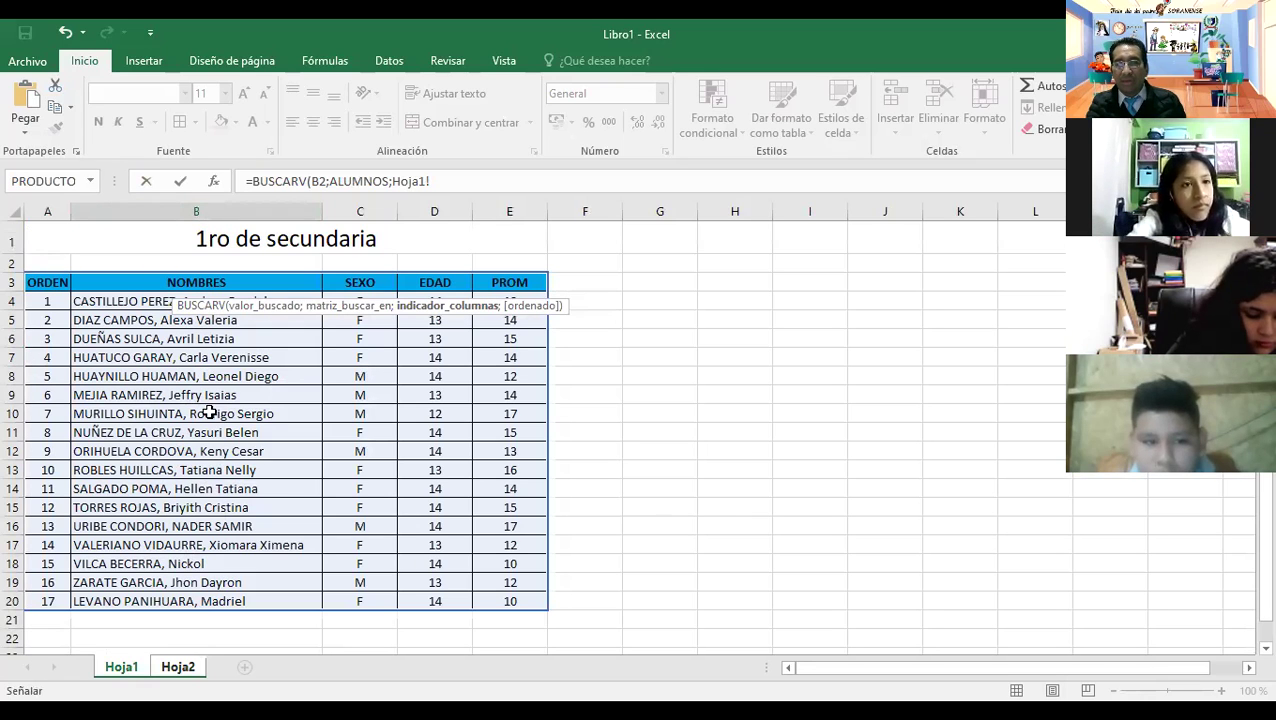
{"action": "left_click", "coordinate": [182, 666]}
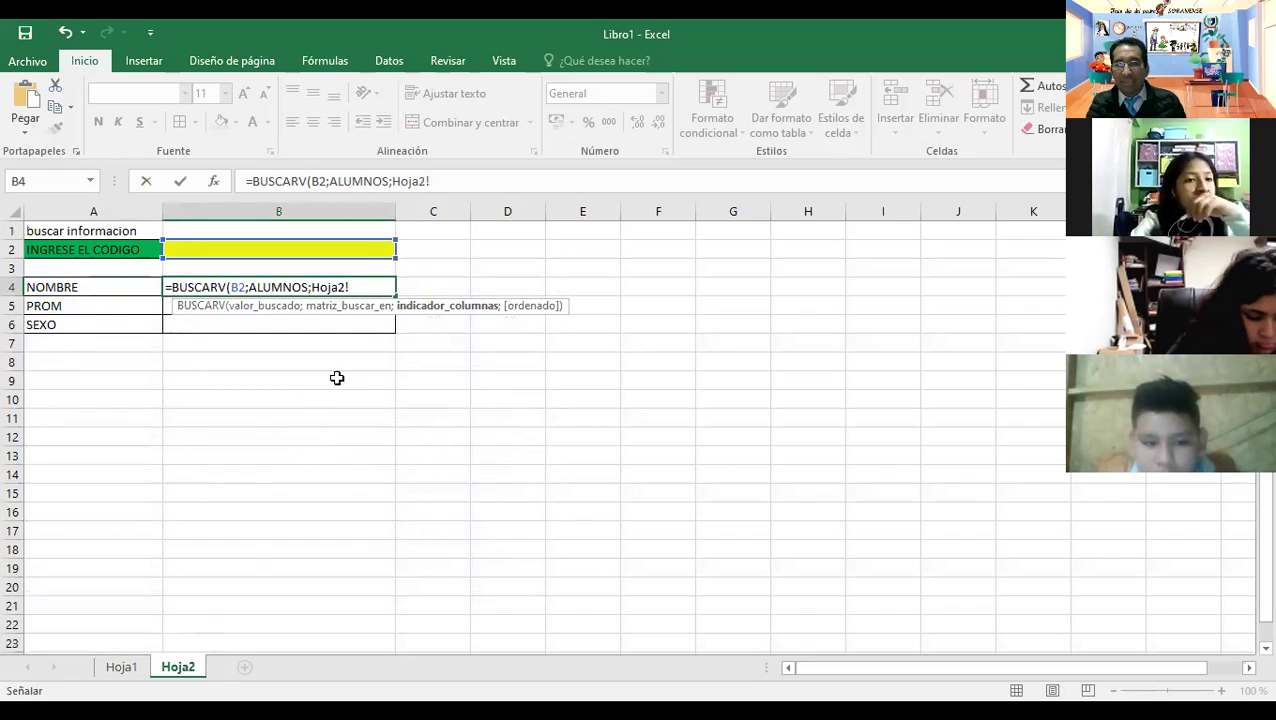
{"action": "left_click", "coordinate": [358, 287]}
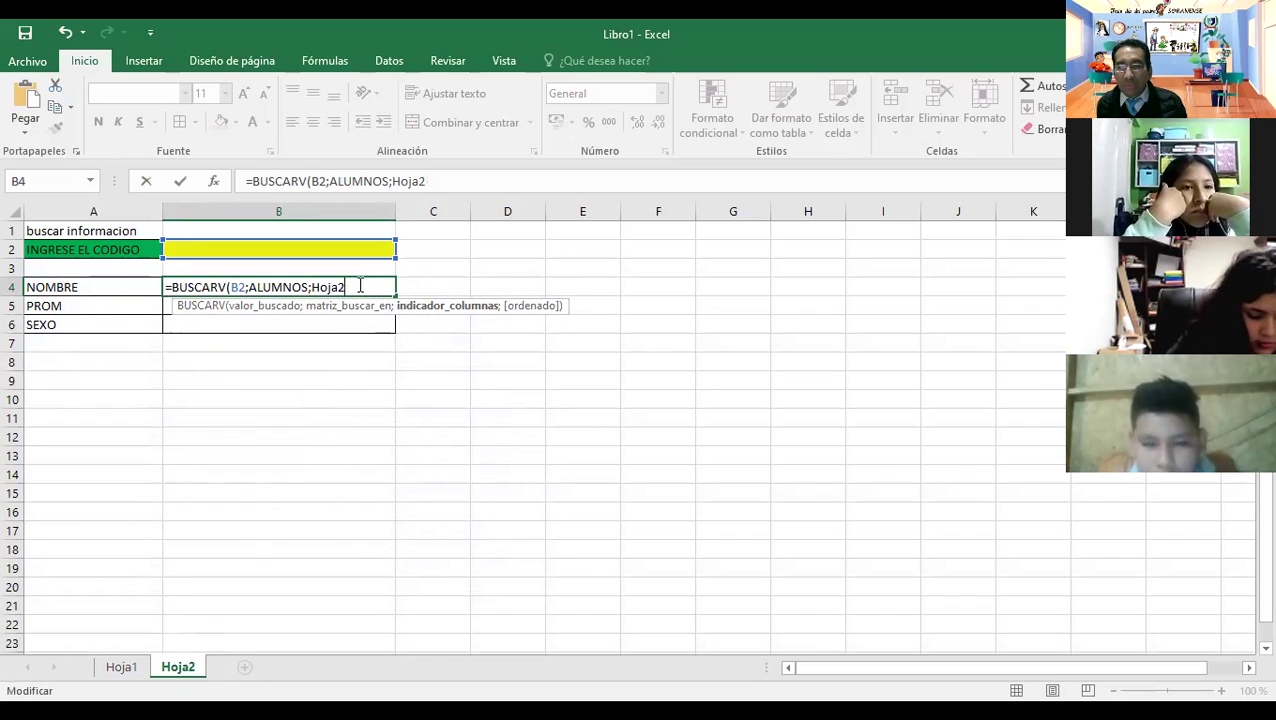
{"action": "key", "text": "BackSpace"}
{"action": "key", "text": "BackSpace"}
{"action": "key", "text": "BackSpace"}
{"action": "key", "text": "BackSpace"}
{"action": "key", "text": "BackSpace"}
Complete the BUSCARV formula in B4 with column index 2 and match argument 0, giving =BUSCARV(B2;ALUMNOS;2;0).
{"action": "type", "text": "2"}
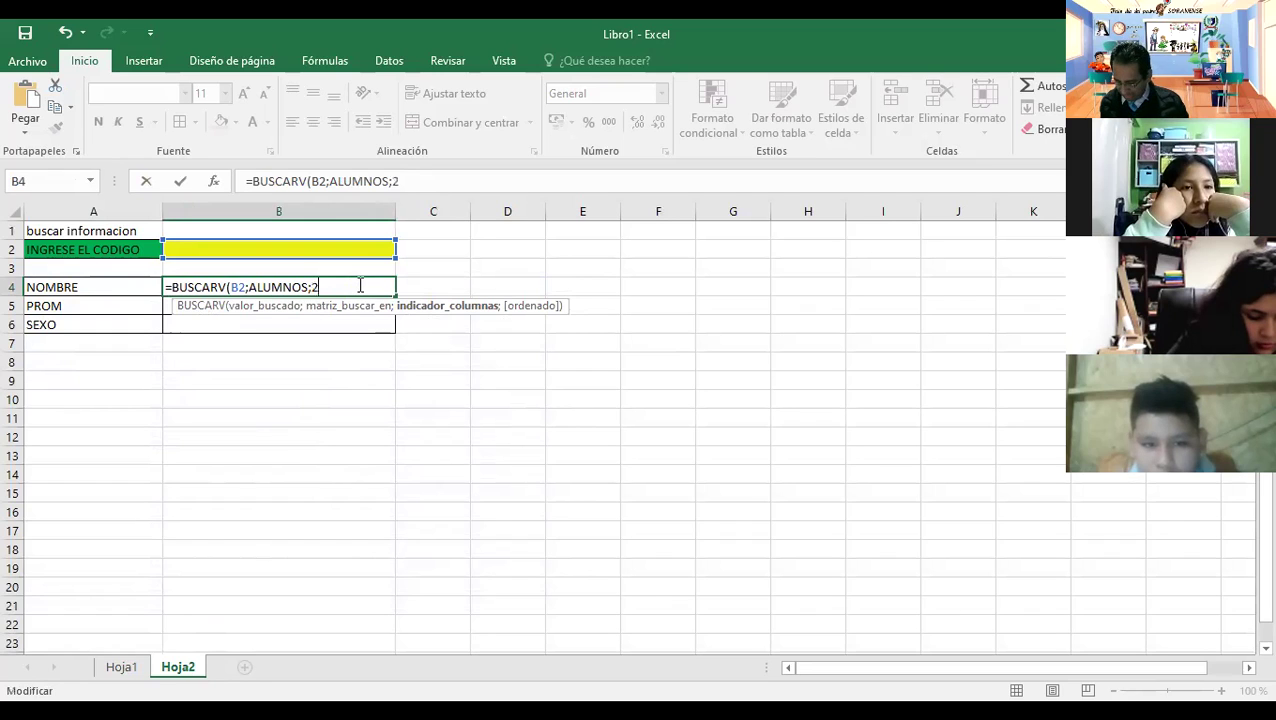
{"action": "type", "text": ";0"}
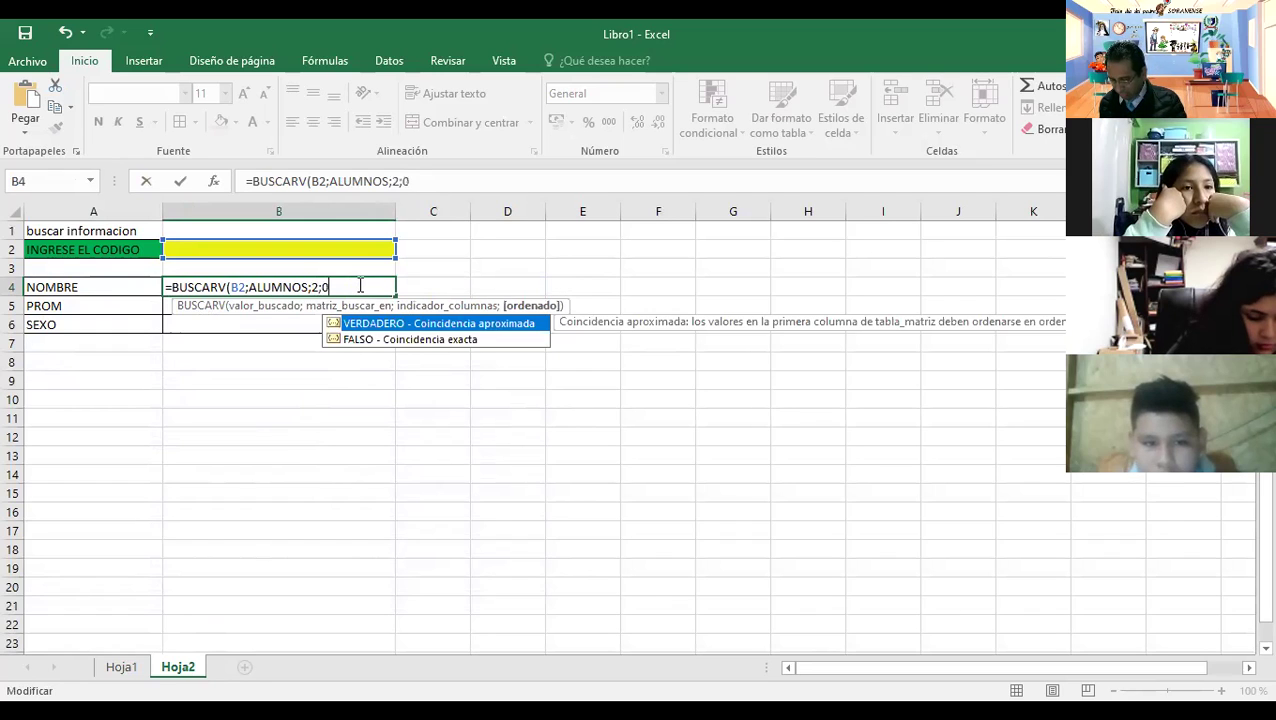
{"action": "type", "text": ")"}
{"action": "key", "text": "Return"}
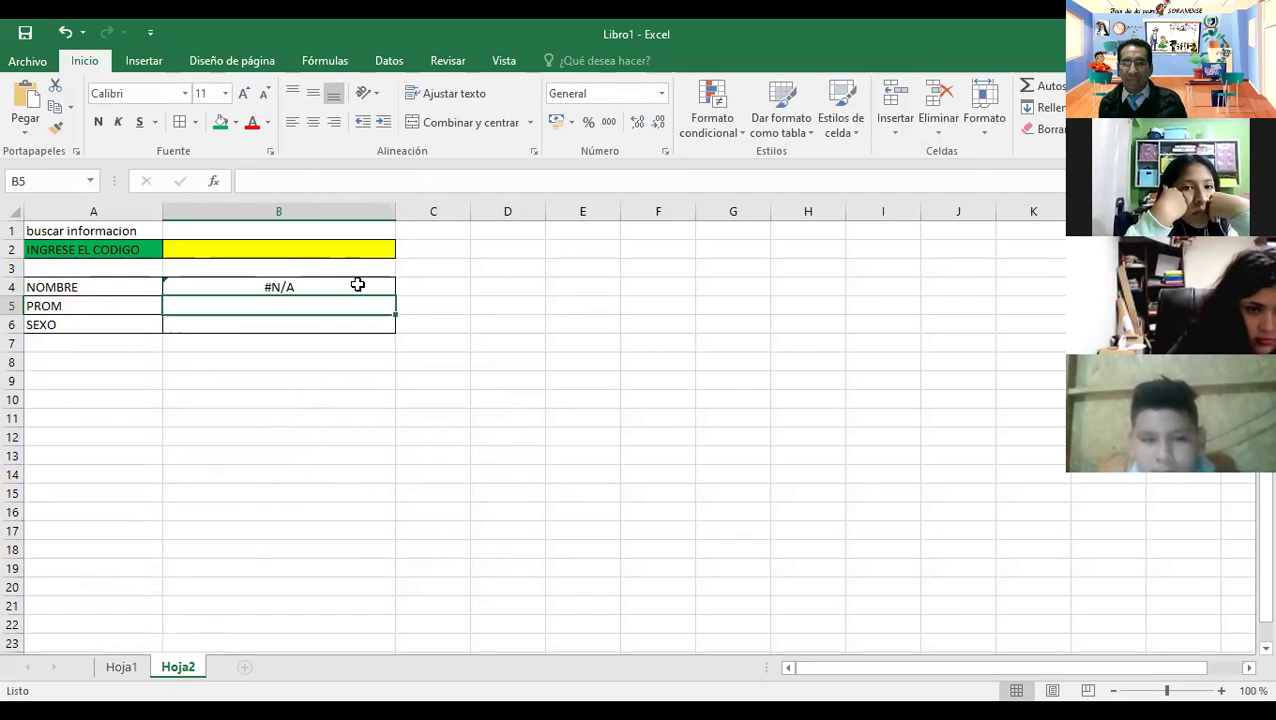
Count the student table's columns in Hoja1 from ORDEN through PROM to find the position of the average.
{"action": "left_click", "coordinate": [121, 666]}
{"action": "left_click", "coordinate": [37, 211]}
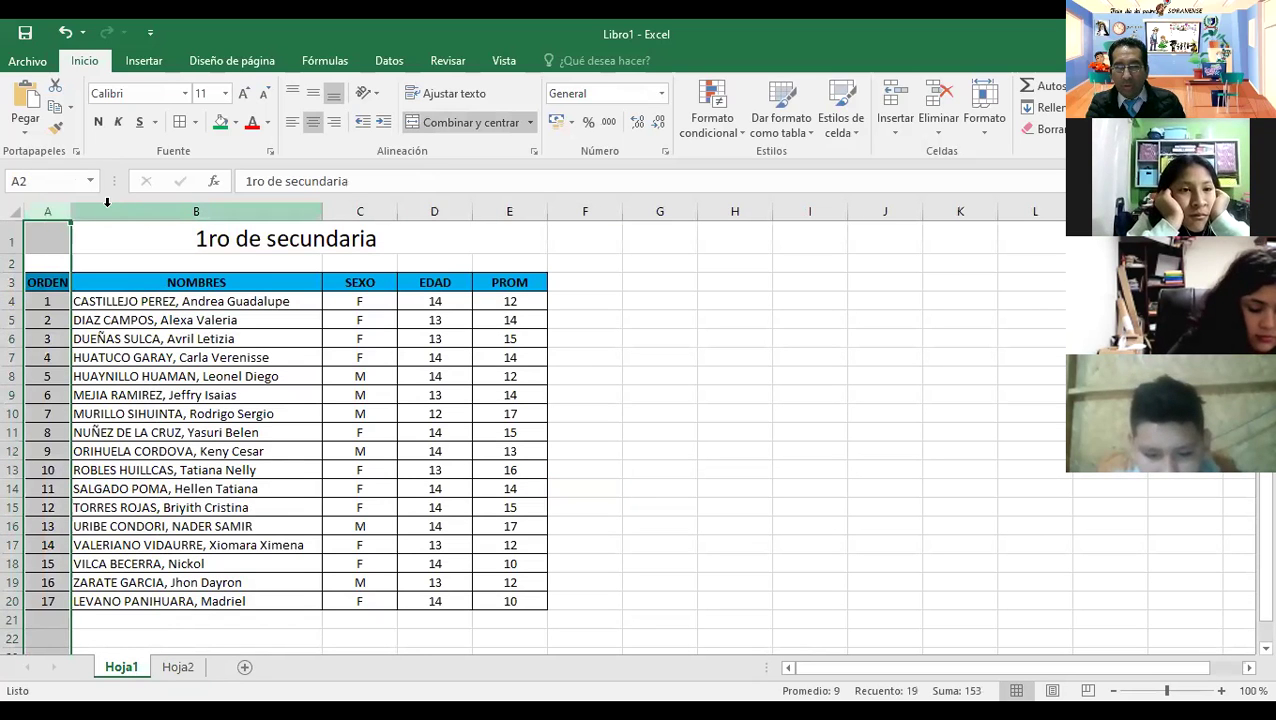
{"action": "left_click", "coordinate": [108, 211]}
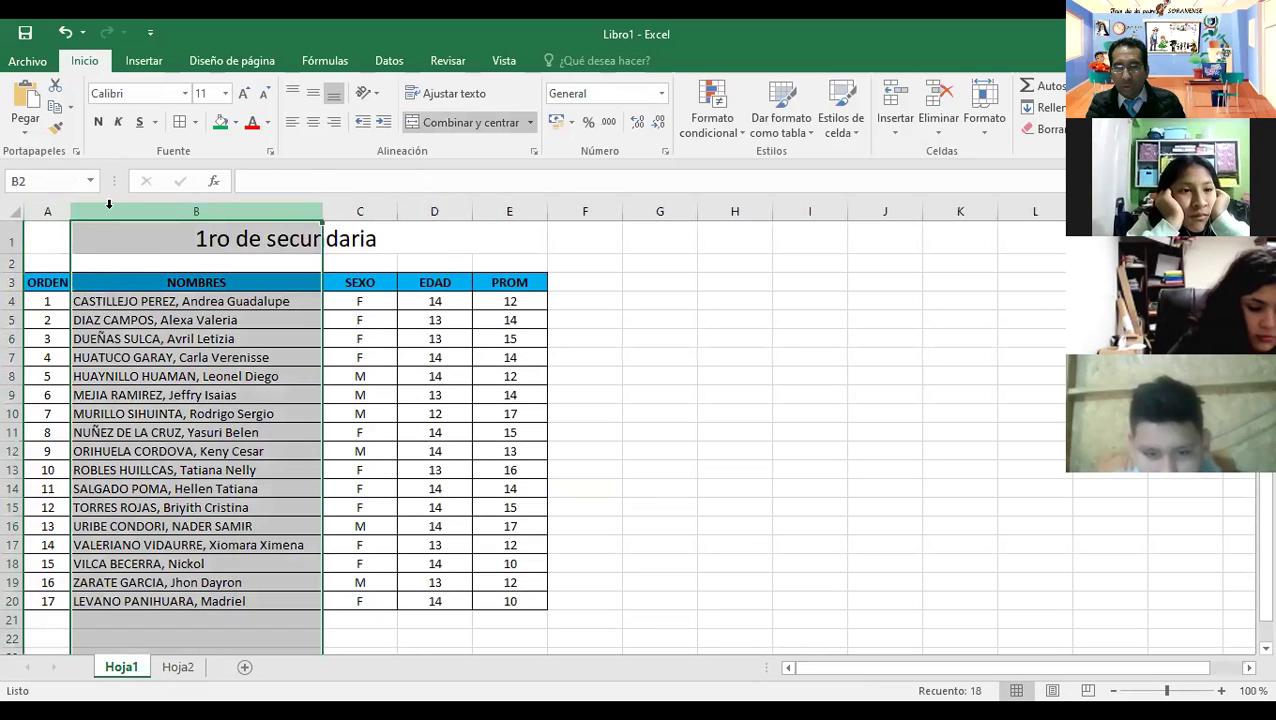
{"action": "left_click", "coordinate": [356, 211]}
{"action": "left_click", "coordinate": [430, 211]}
{"action": "left_click", "coordinate": [525, 213]}
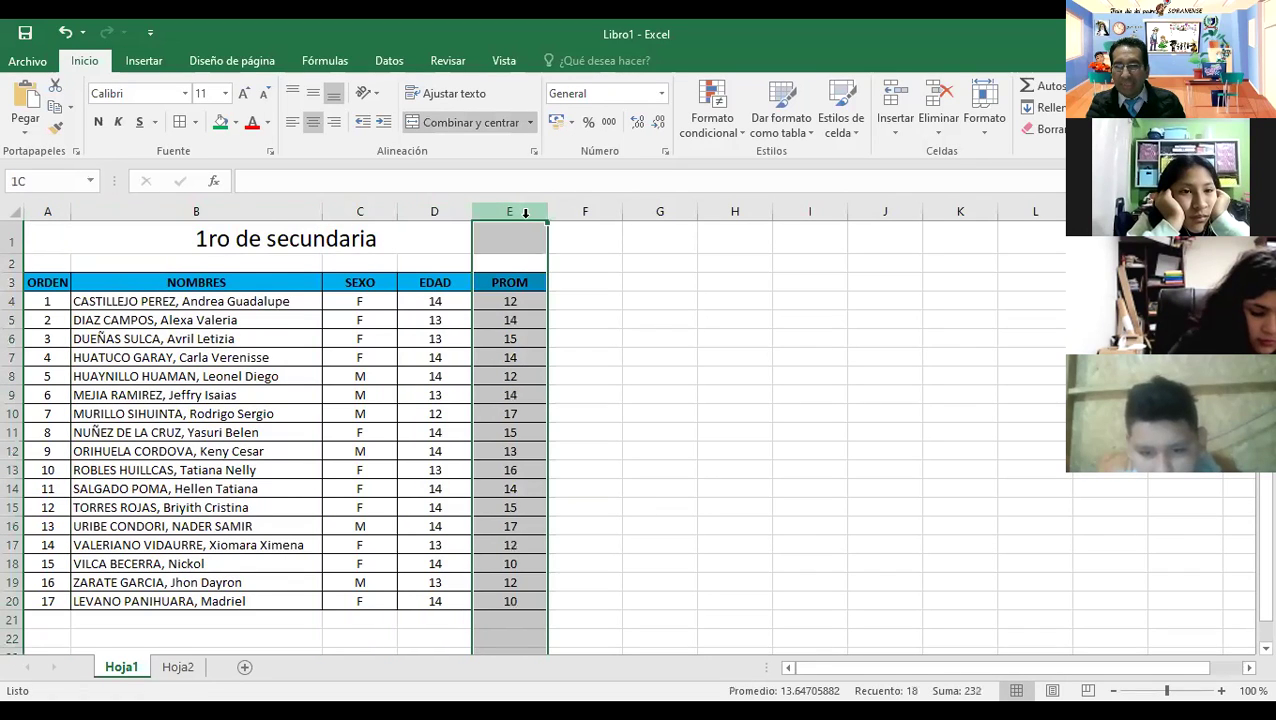
Enter the formula =BUSCARV(B2;ALUMNOS;5) in cell B5 of Hoja2 to retrieve the student's average.
{"action": "left_click", "coordinate": [178, 667]}
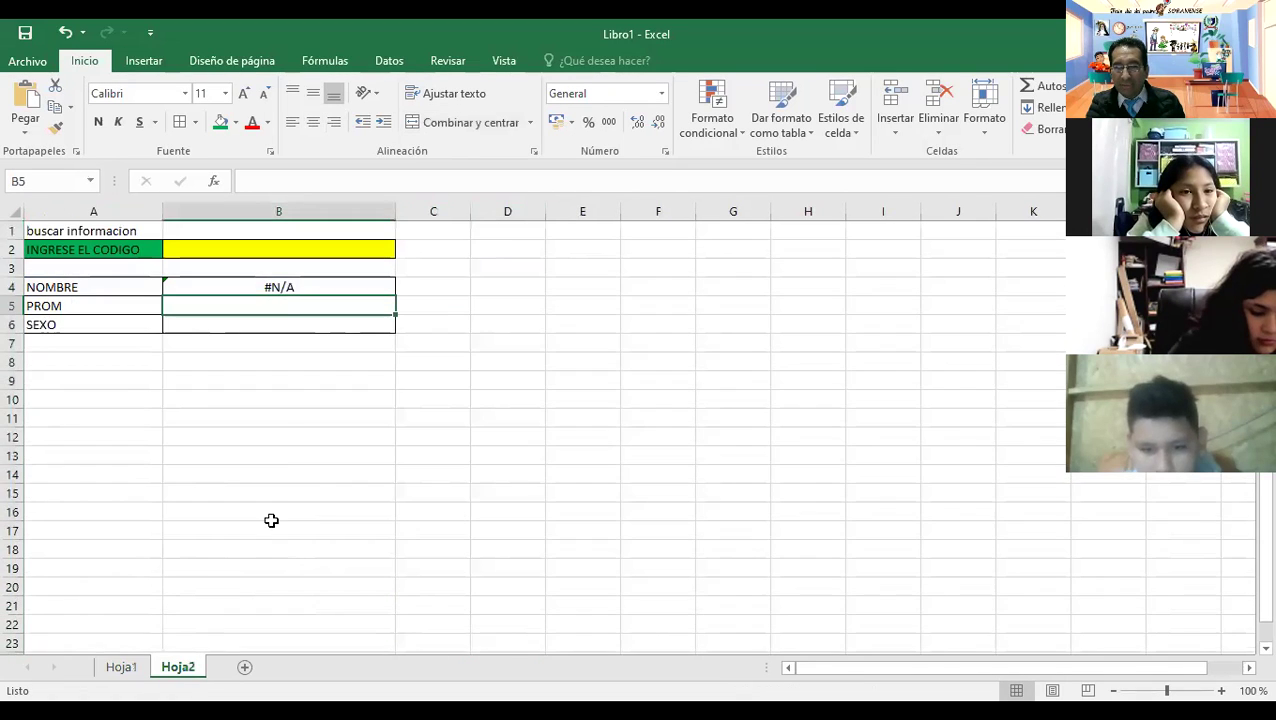
{"action": "type", "text": "="}
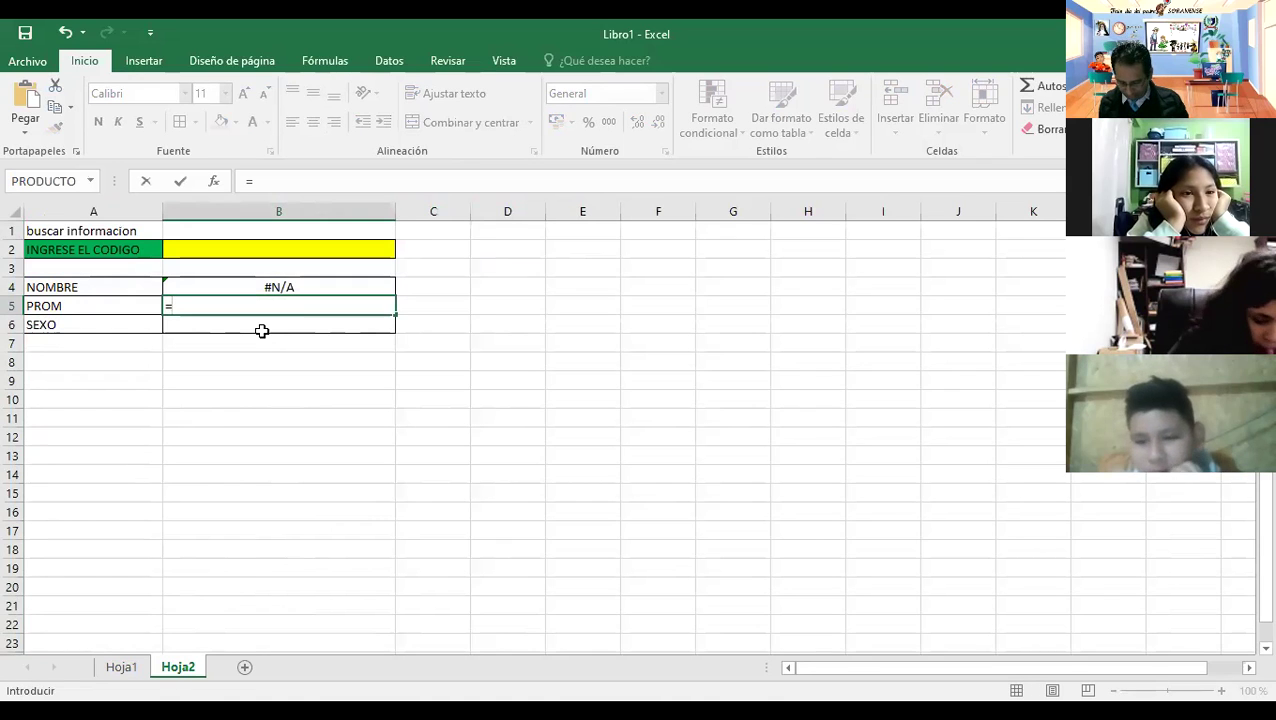
{"action": "type", "text": "BUSCAR"}
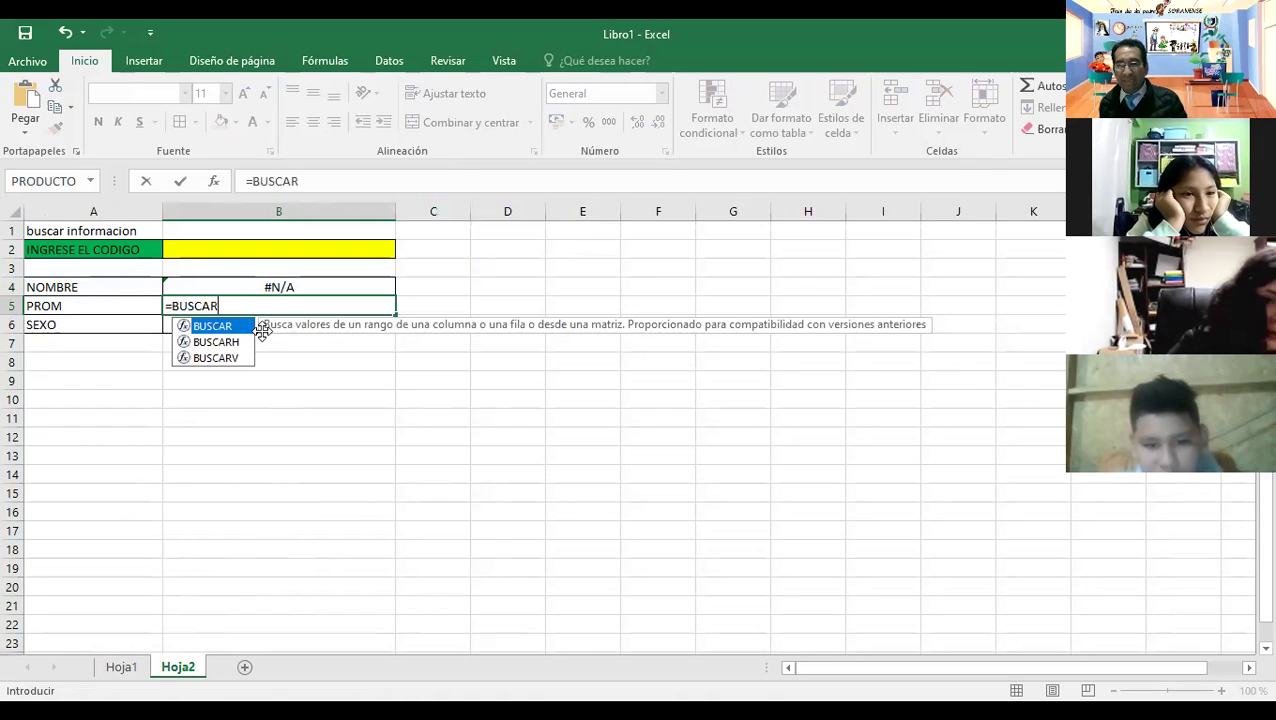
{"action": "type", "text": "V("}
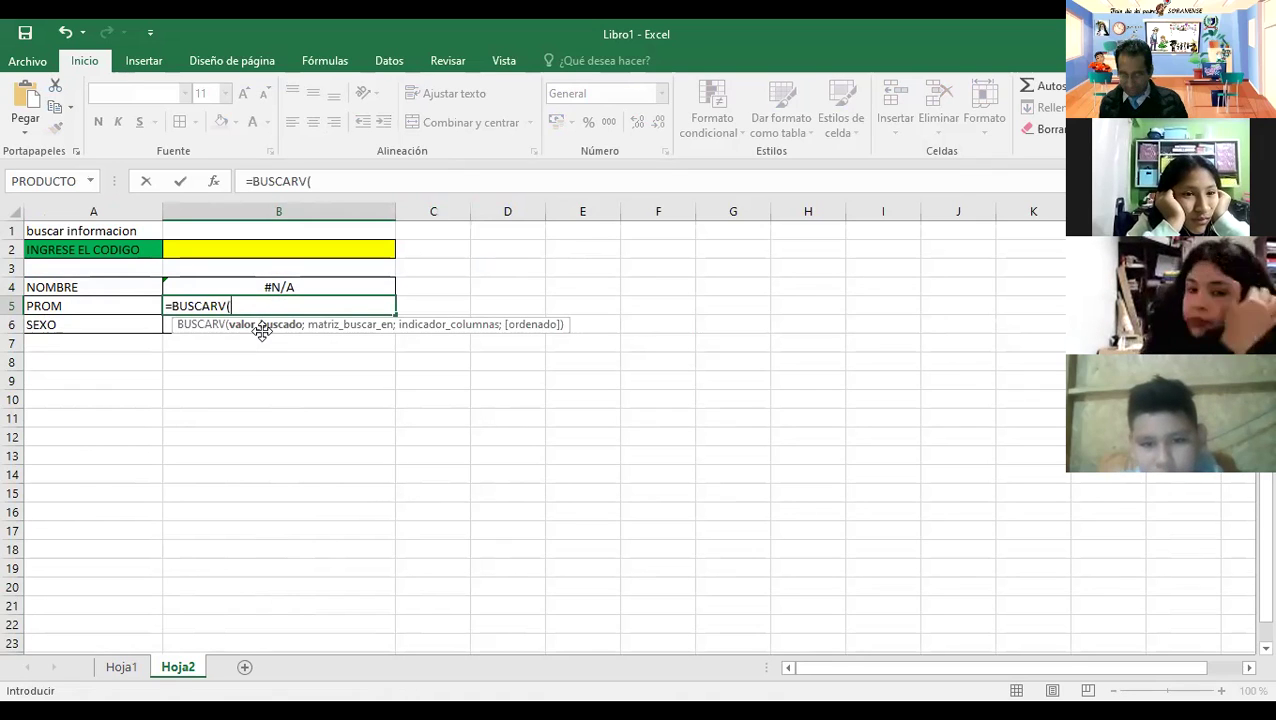
{"action": "type", "text": "B2"}
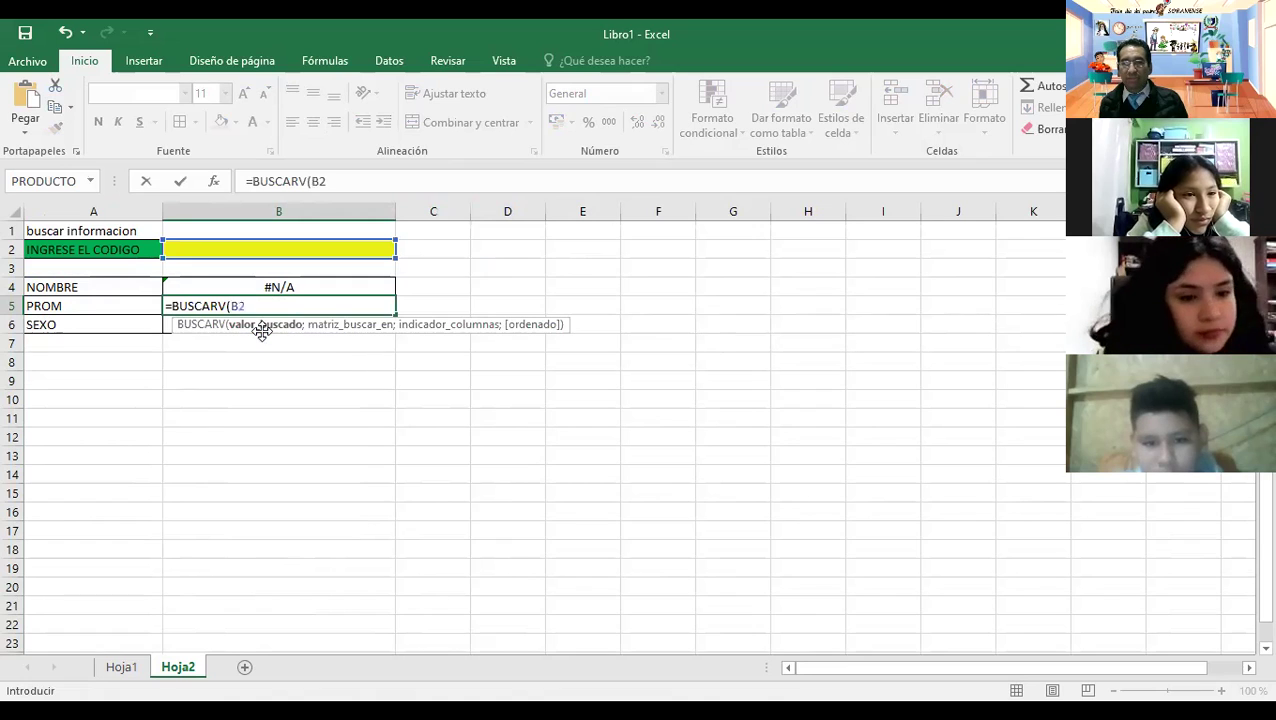
{"action": "type", "text": ";"}
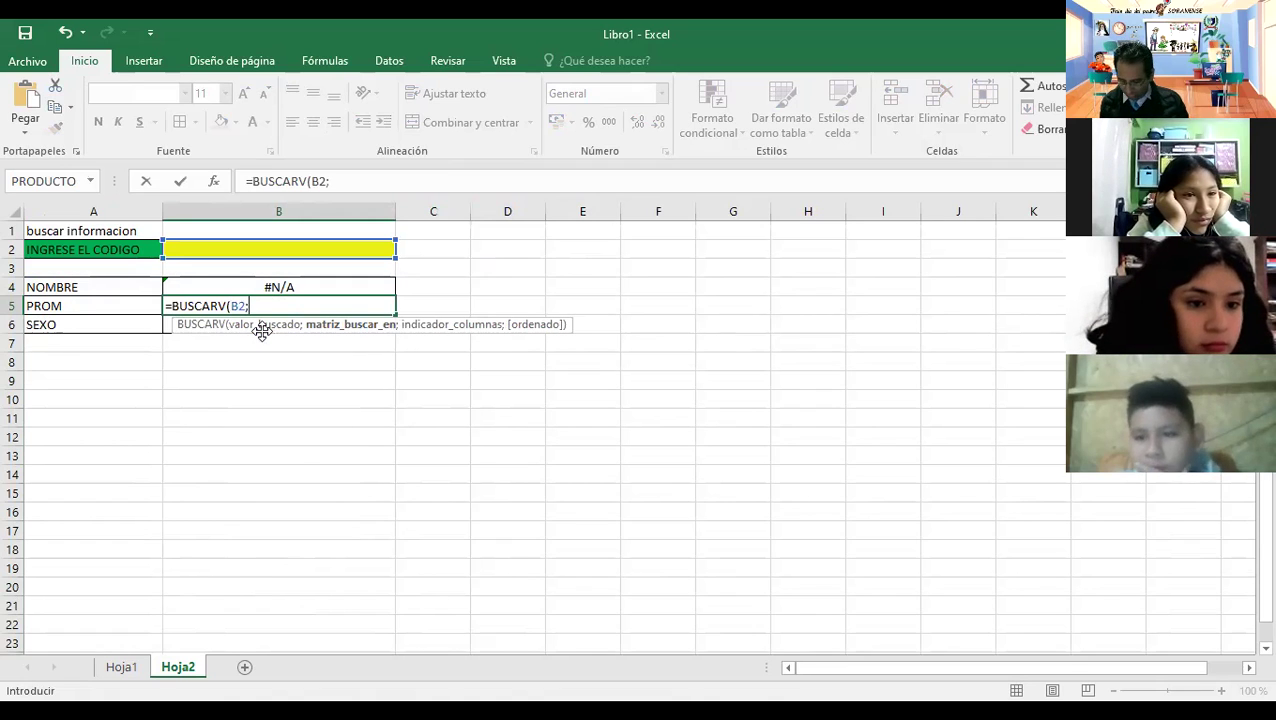
{"action": "type", "text": "ALUMNOS"}
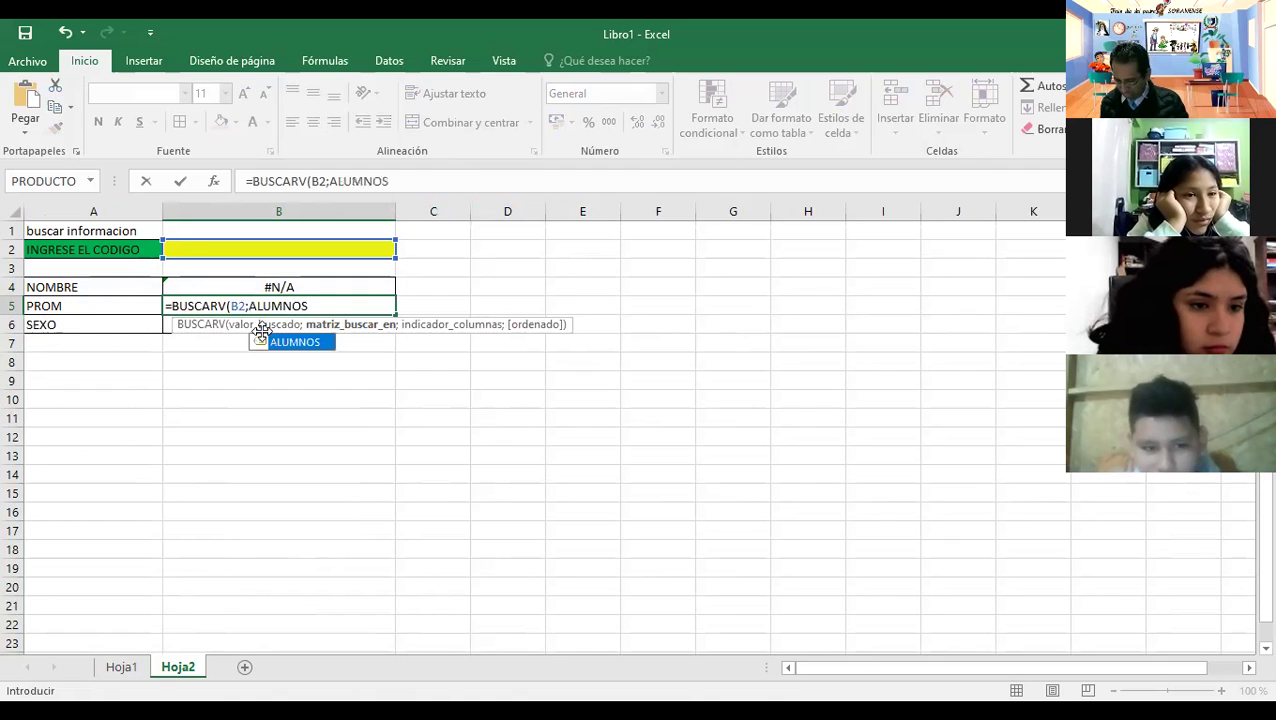
{"action": "type", "text": ";"}
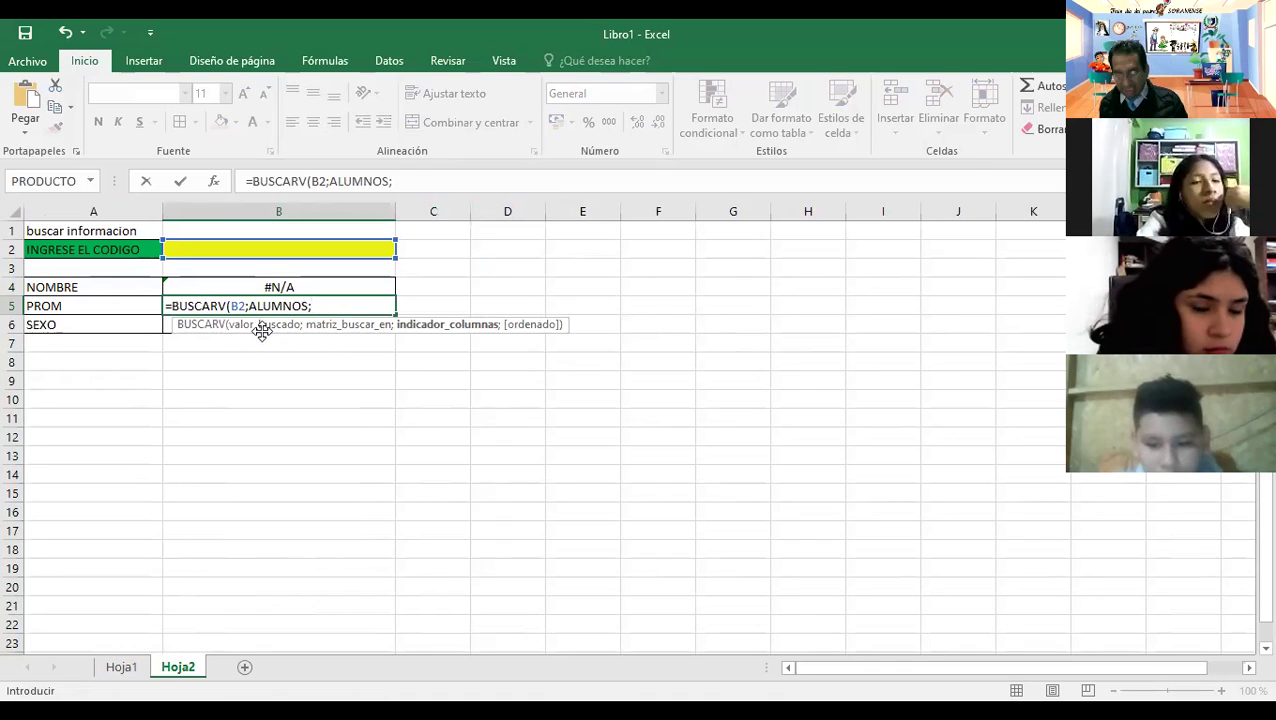
{"action": "type", "text": "5)"}
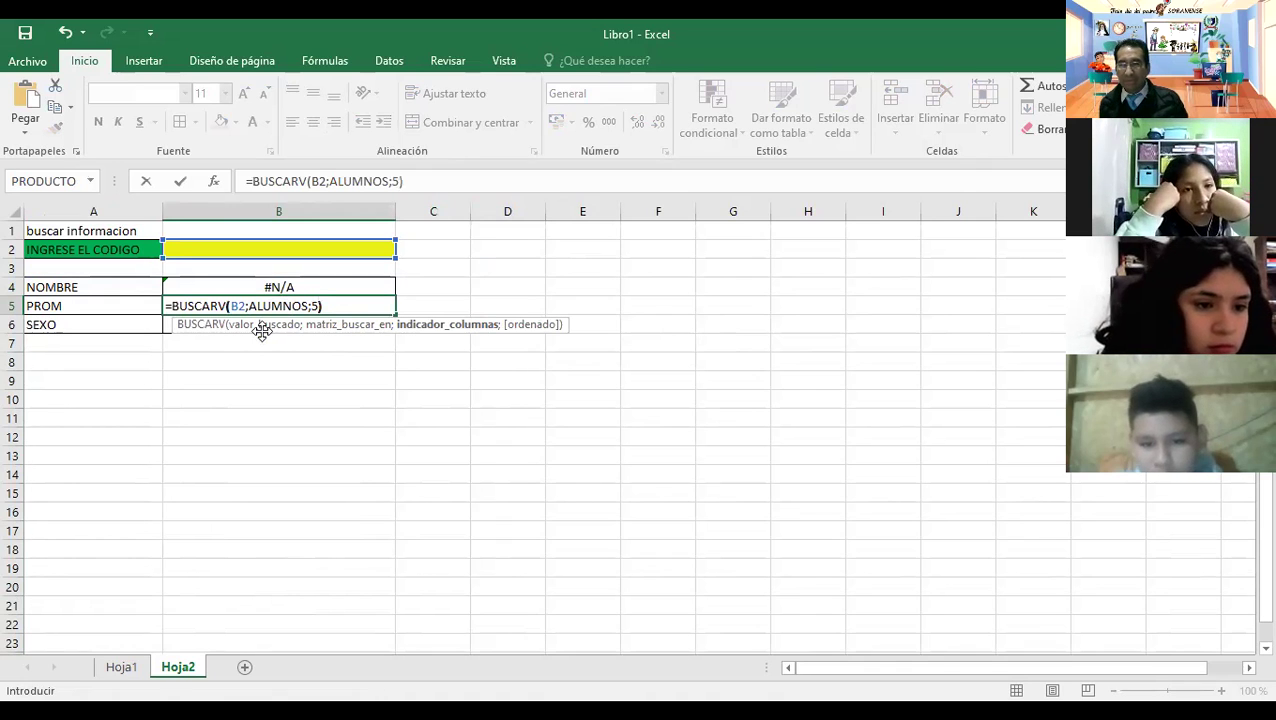
{"action": "key", "text": "Return"}
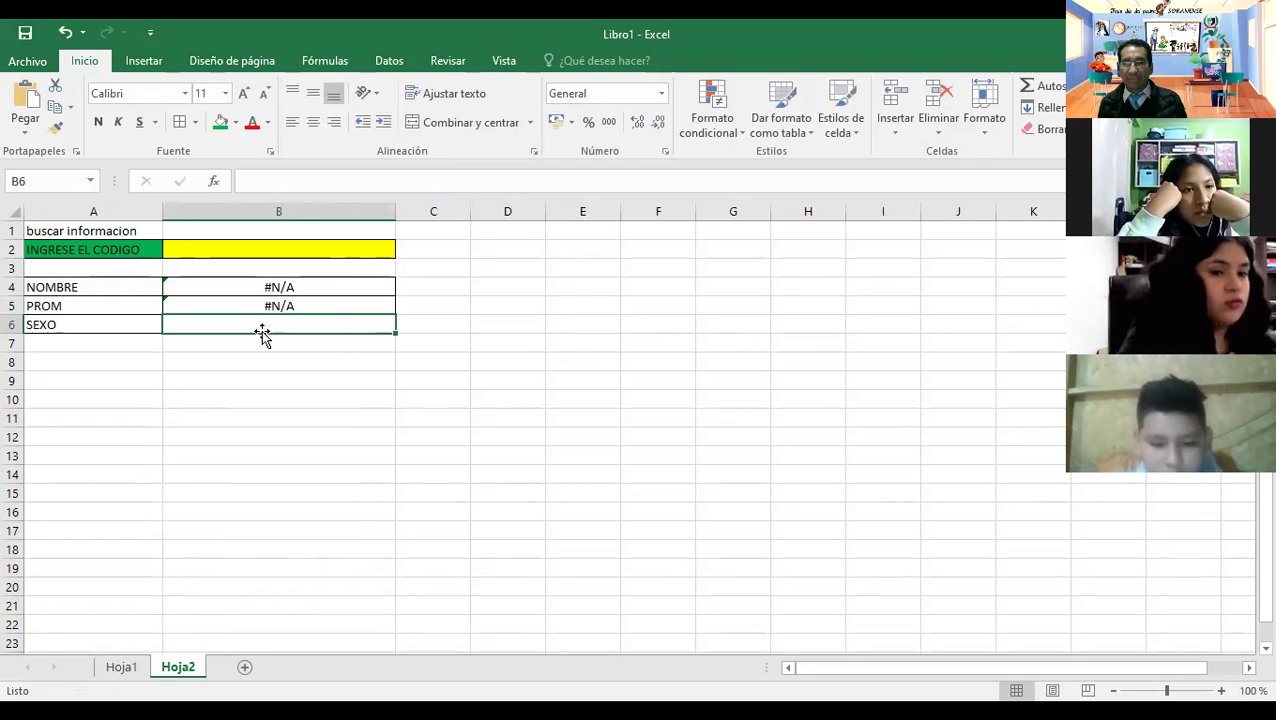
Count the student table's columns in Hoja1 from ORDEN through SEXO to find the position of the sex column.
{"action": "left_click", "coordinate": [118, 668]}
{"action": "left_click_drag", "start_coordinate": [47, 211], "coordinate": [151, 213]}
{"action": "left_click", "coordinate": [362, 211]}
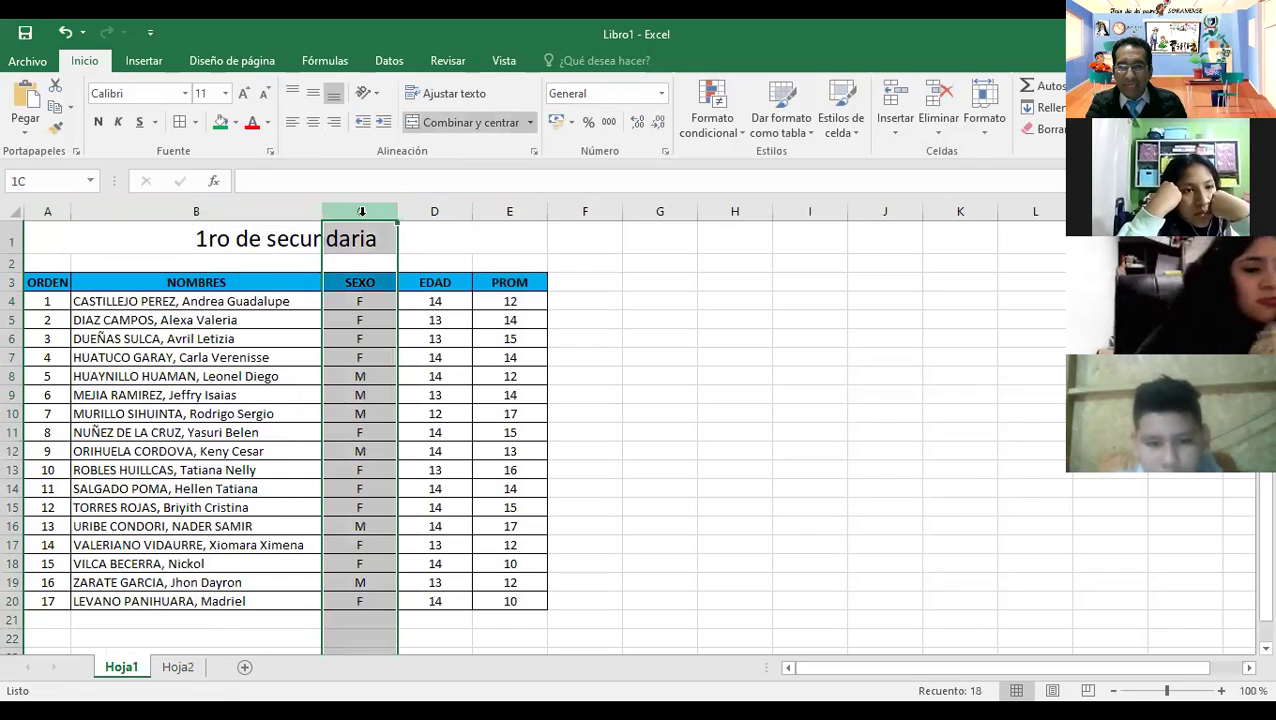
Enter the formula =BUSCARV(B2;ALUMNOS;3;0) in cell B6 of Hoja2 to retrieve the student's sex.
{"action": "left_click", "coordinate": [177, 667]}
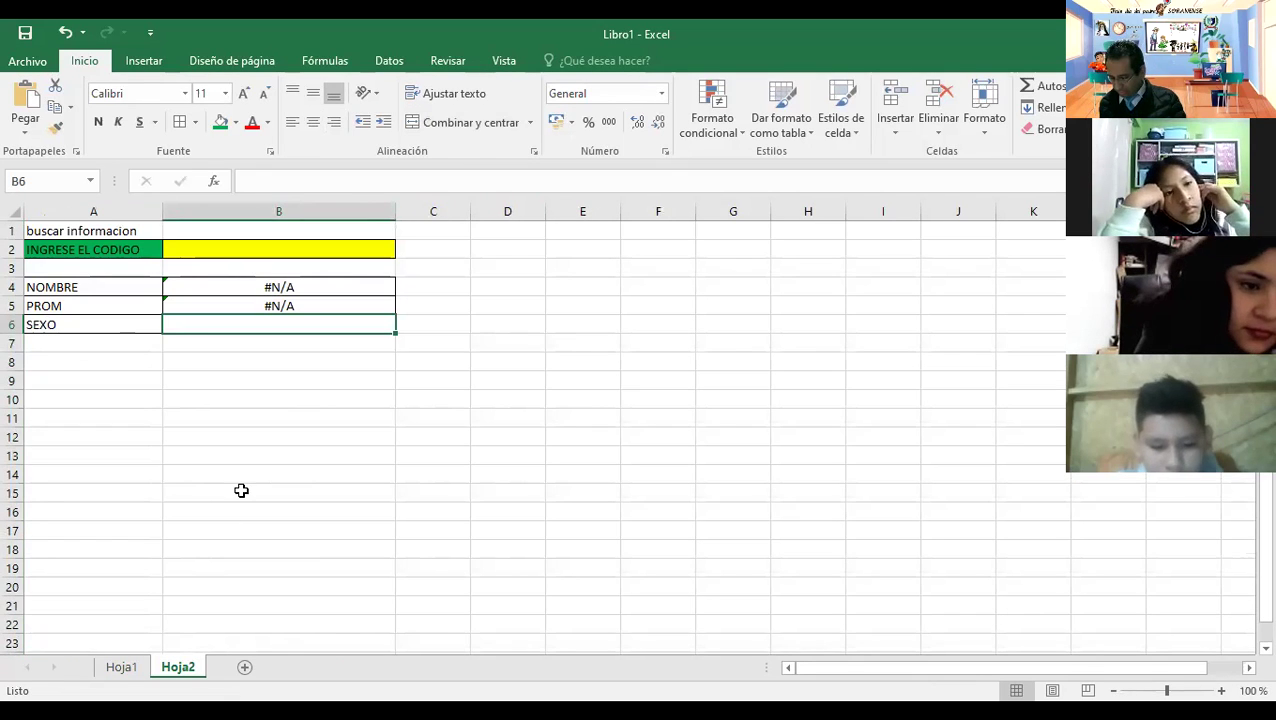
{"action": "type", "text": "="}
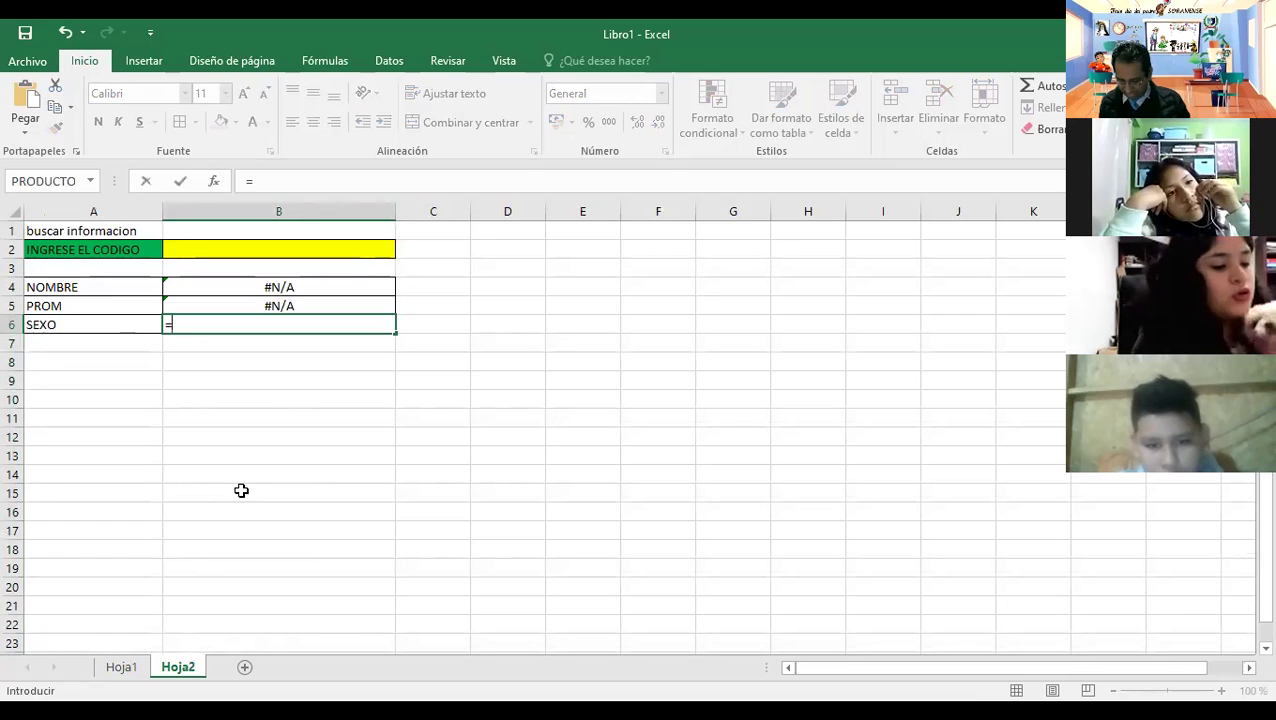
{"action": "type", "text": "BUSCAR"}
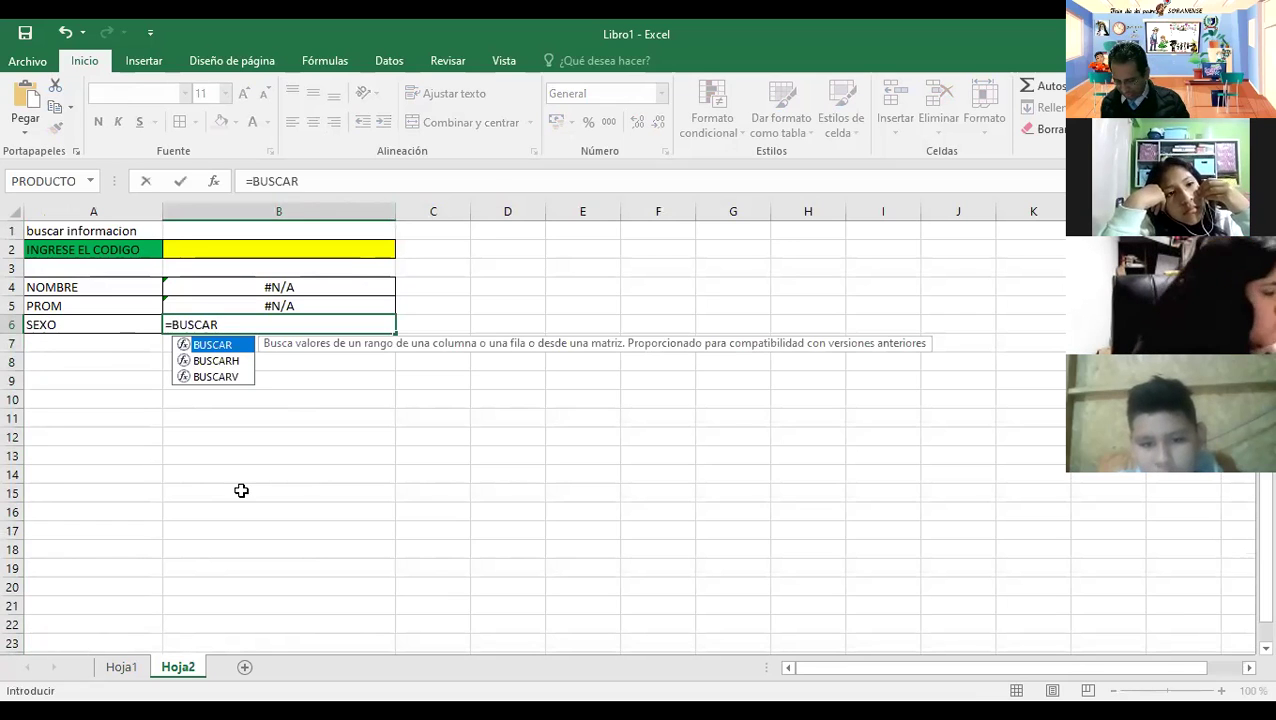
{"action": "type", "text": "V"}
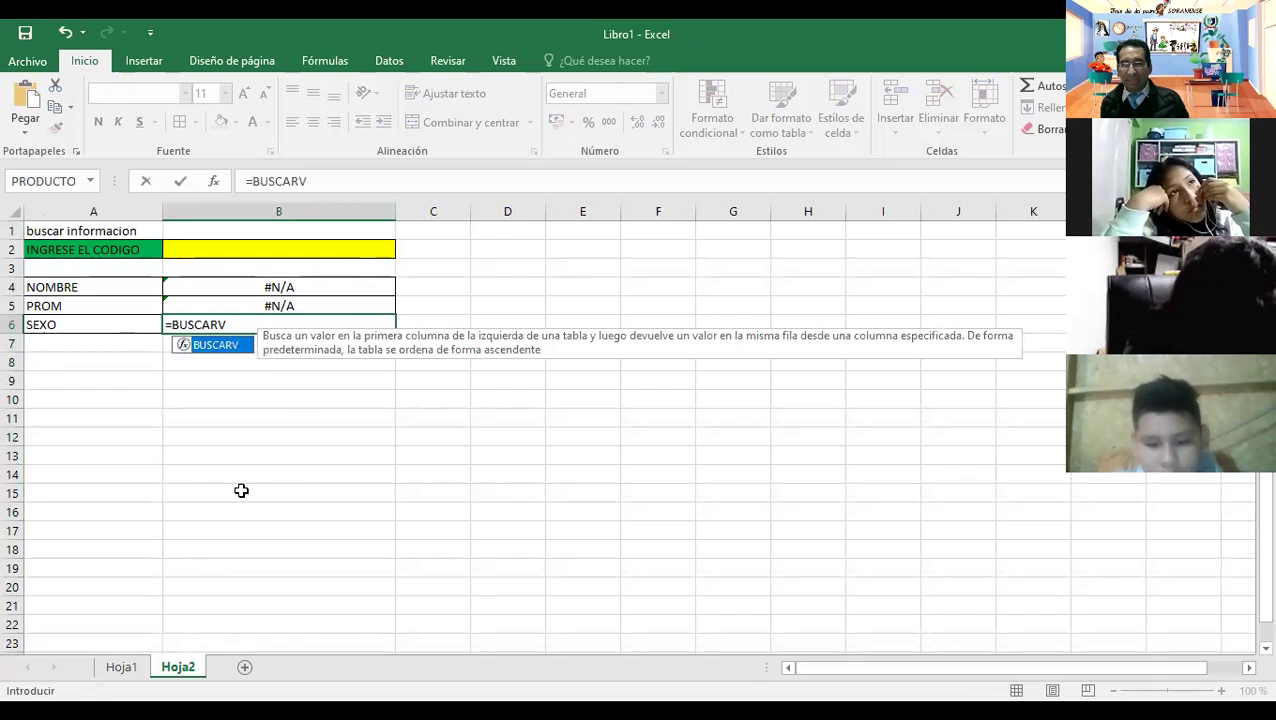
{"action": "type", "text": "("}
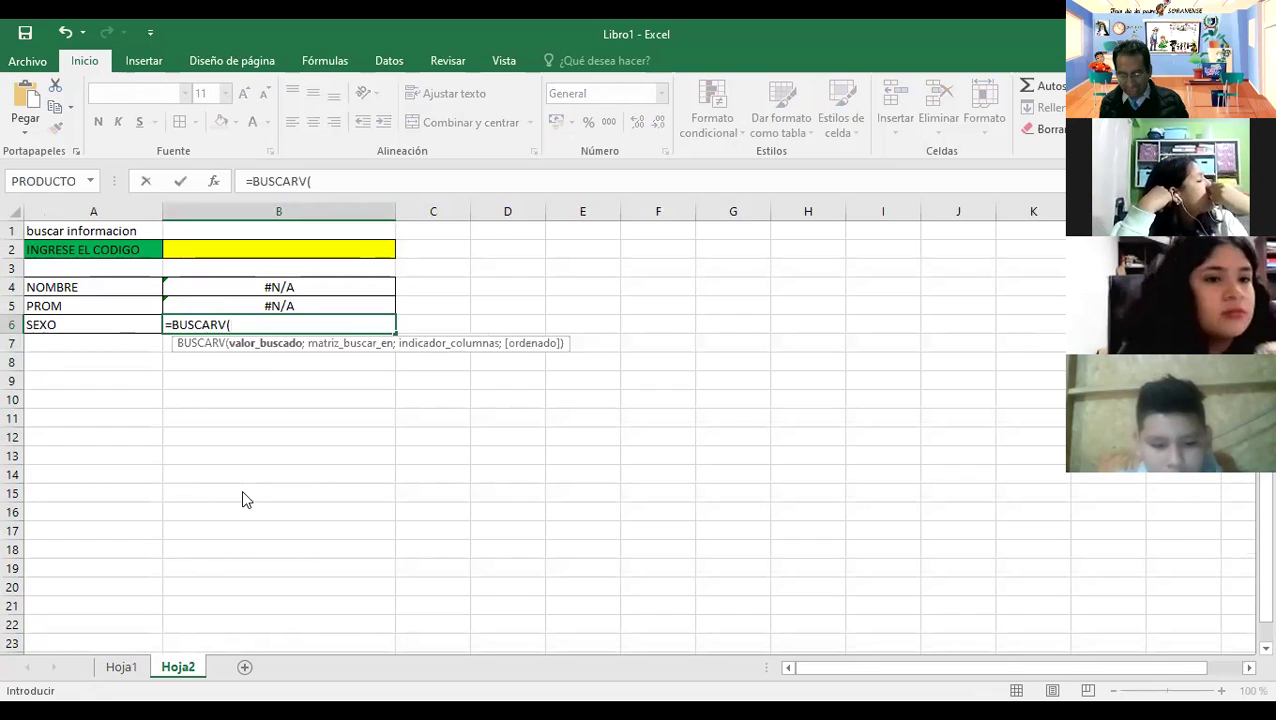
{"action": "type", "text": "B2"}
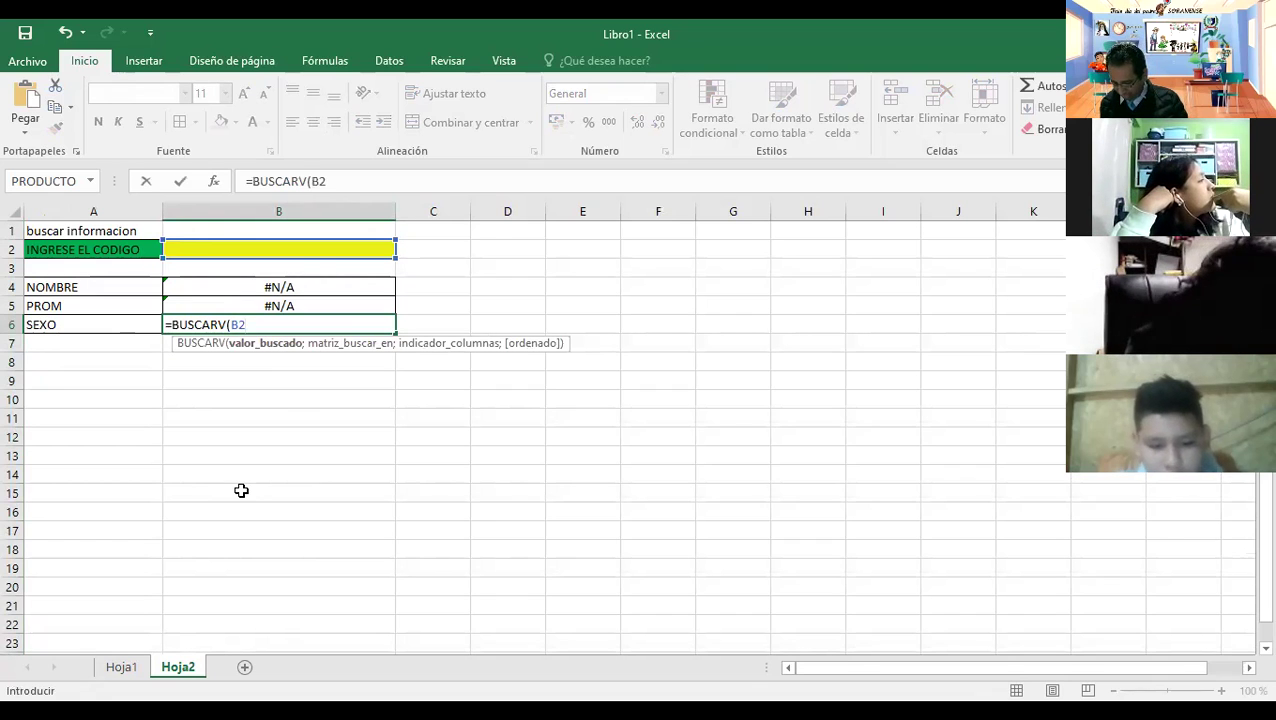
{"action": "type", "text": ";"}
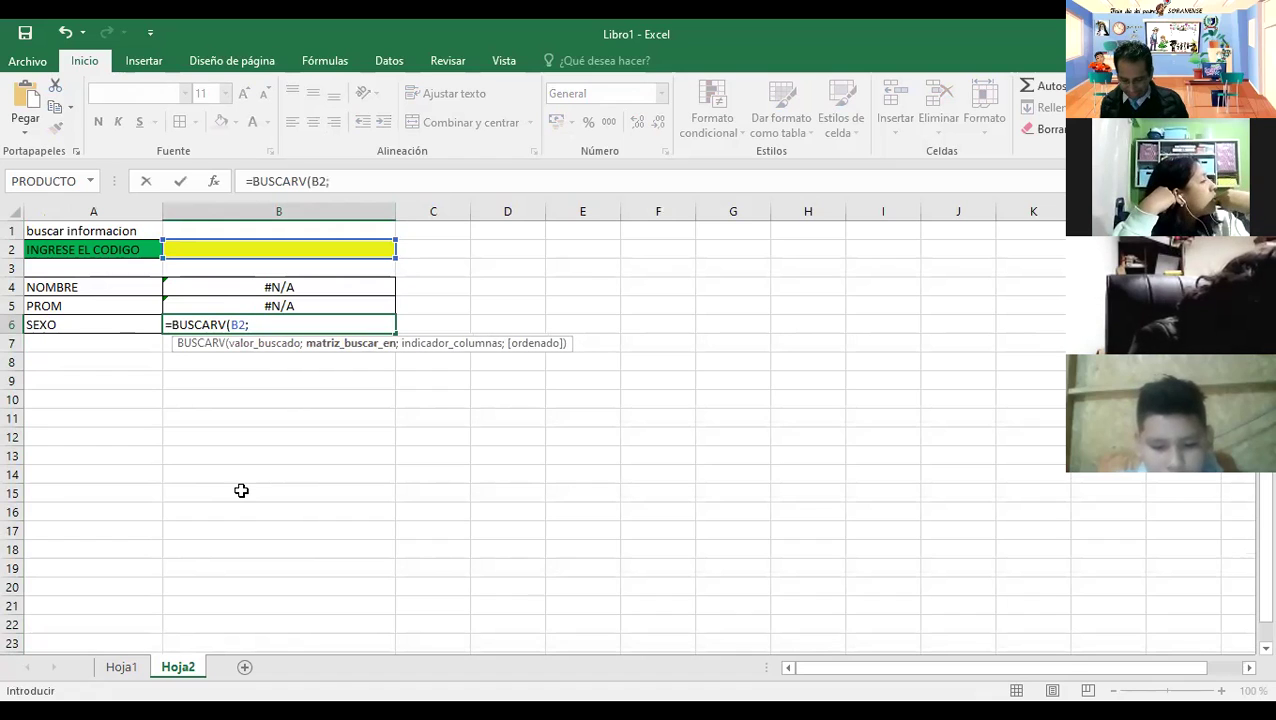
{"action": "type", "text": "ALUMNOS"}
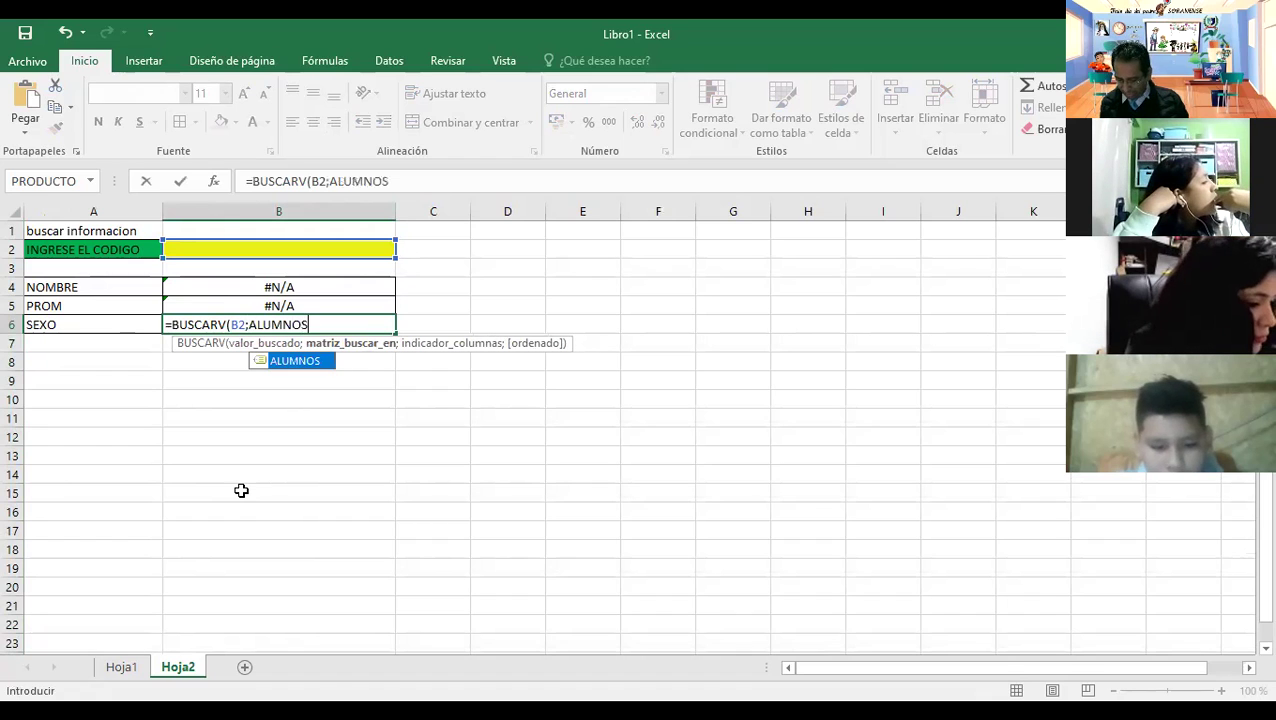
{"action": "type", "text": ";"}
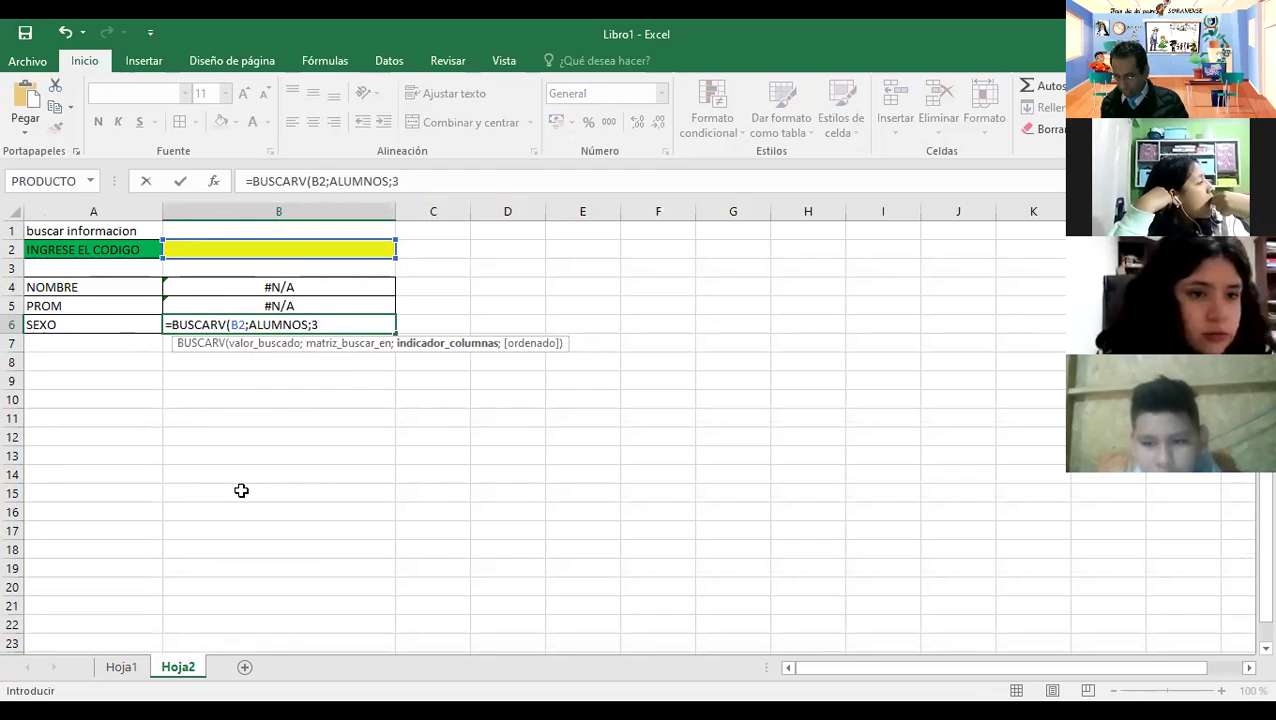
{"action": "type", "text": "3;0"}
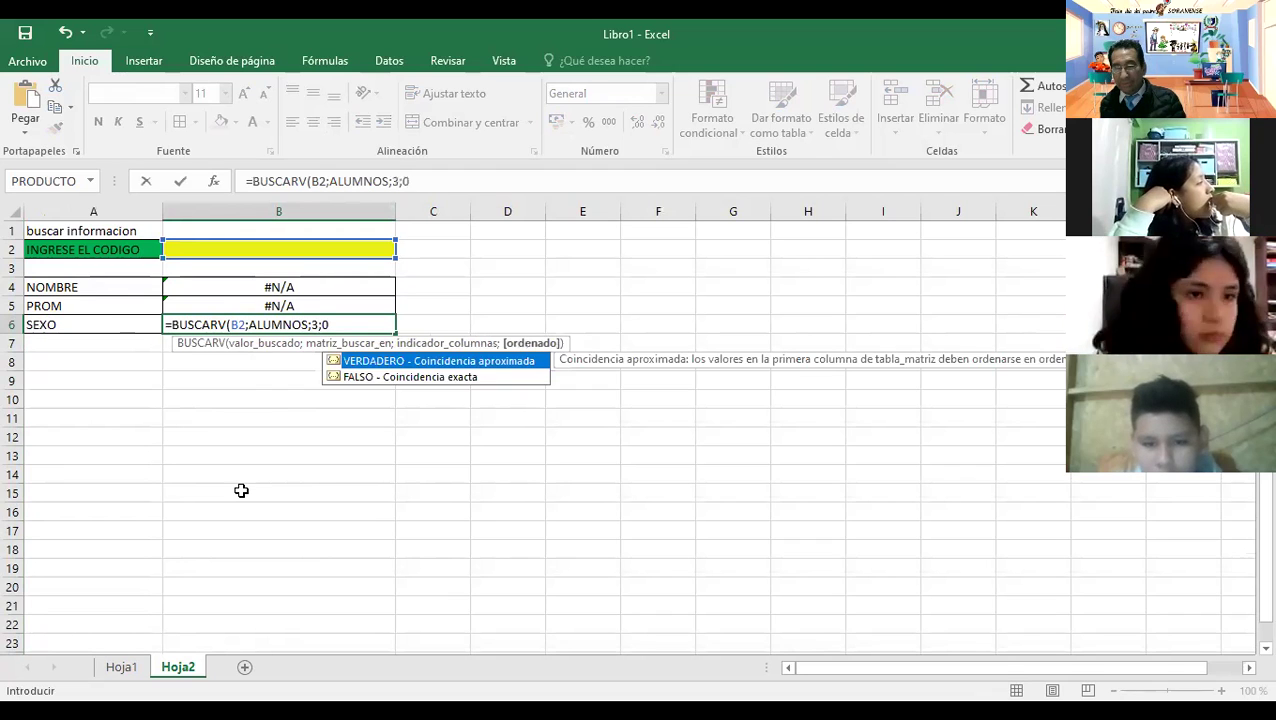
{"action": "type", "text": ")"}
{"action": "key", "text": "Return"}
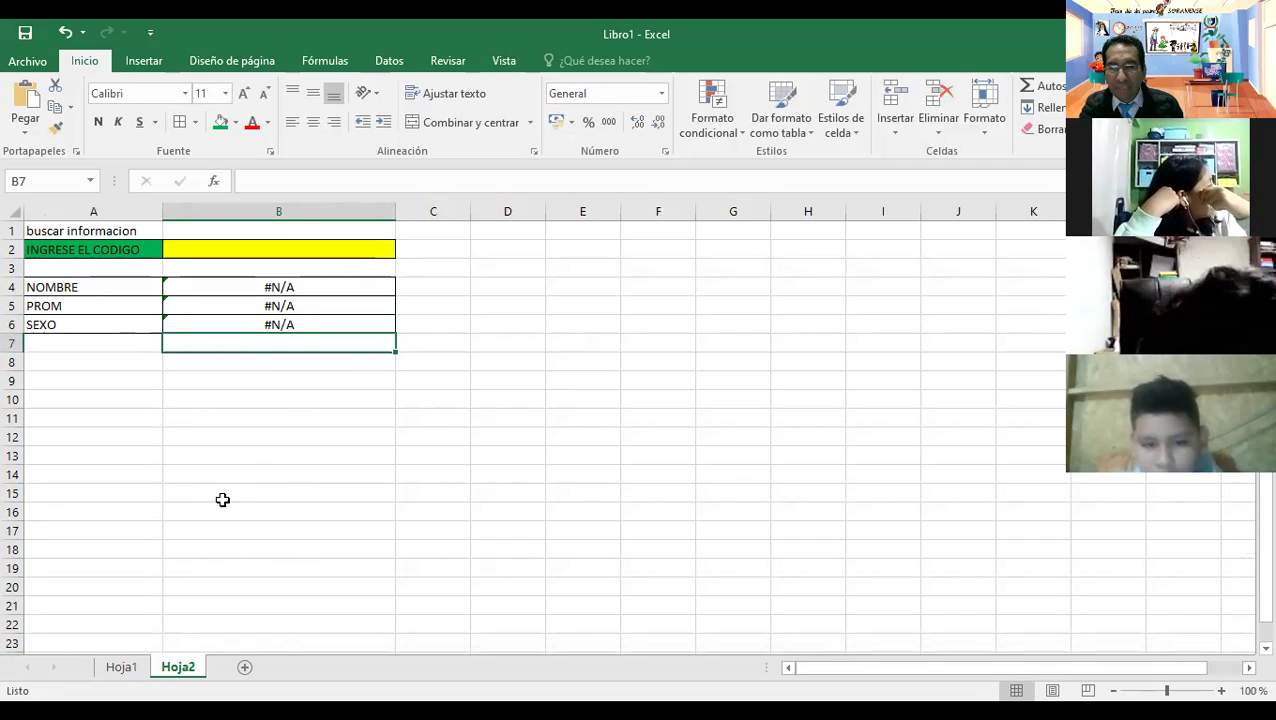
Fill the cell of ORDEN number 8 in Hoja1 with yellow to mark the test student.
{"action": "left_click", "coordinate": [121, 667]}
{"action": "left_click", "coordinate": [150, 565]}
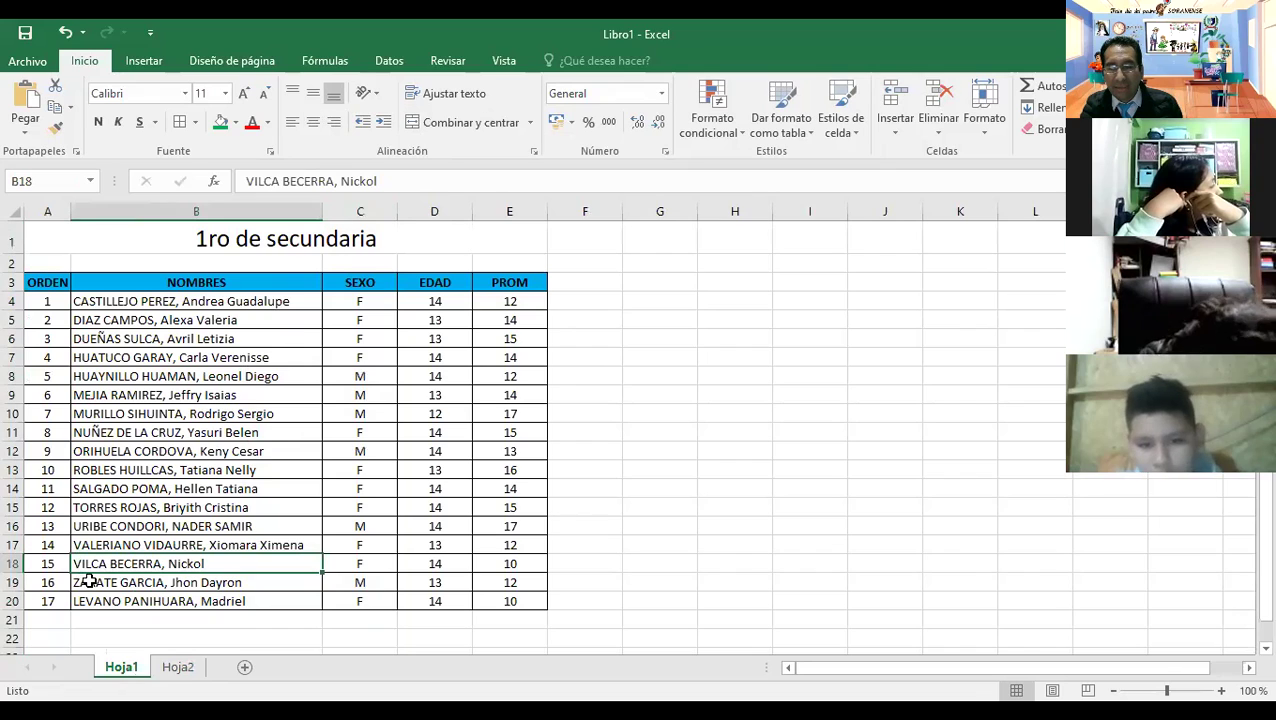
{"action": "left_click", "coordinate": [52, 433]}
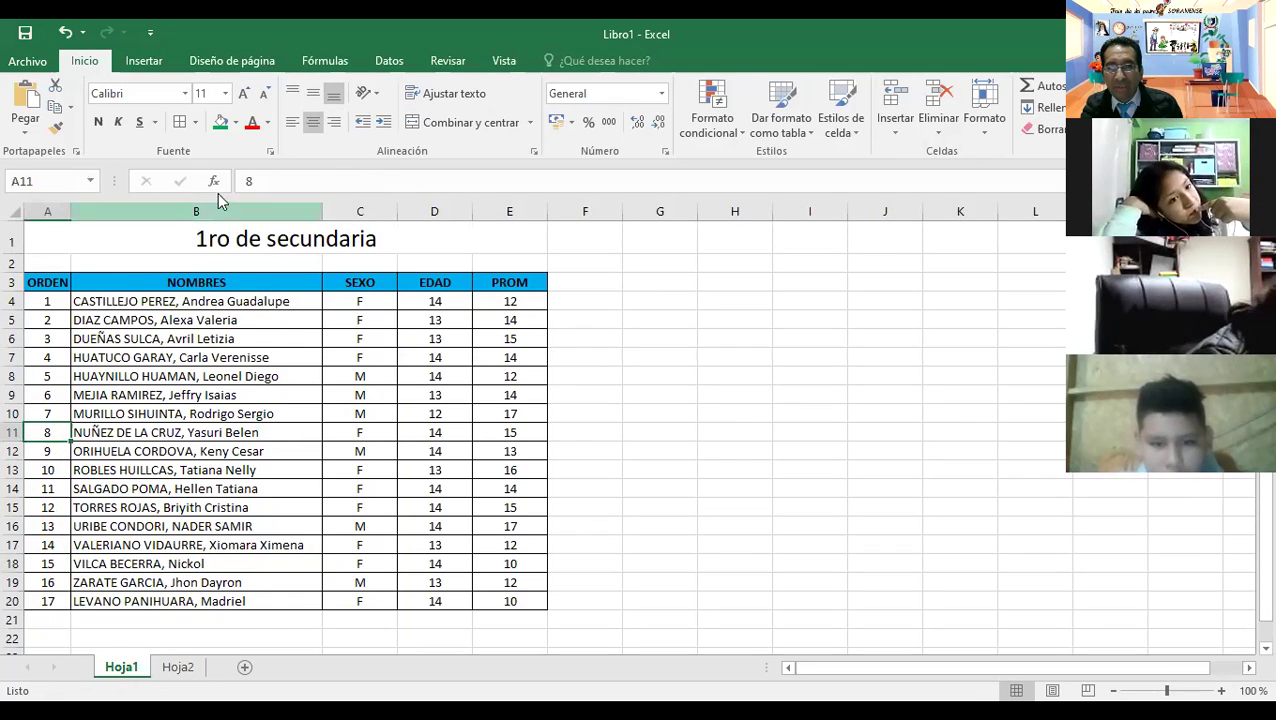
{"action": "left_click", "coordinate": [238, 122]}
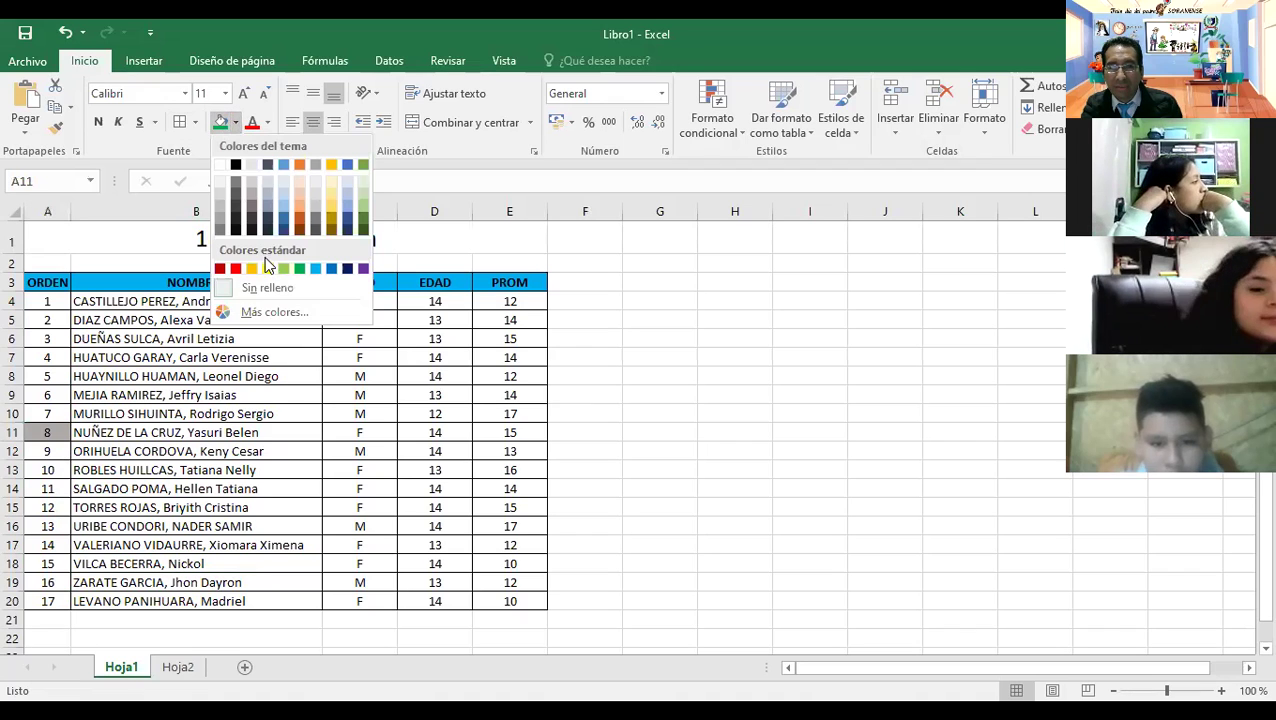
{"action": "left_click", "coordinate": [264, 267]}
{"action": "left_click", "coordinate": [255, 470]}
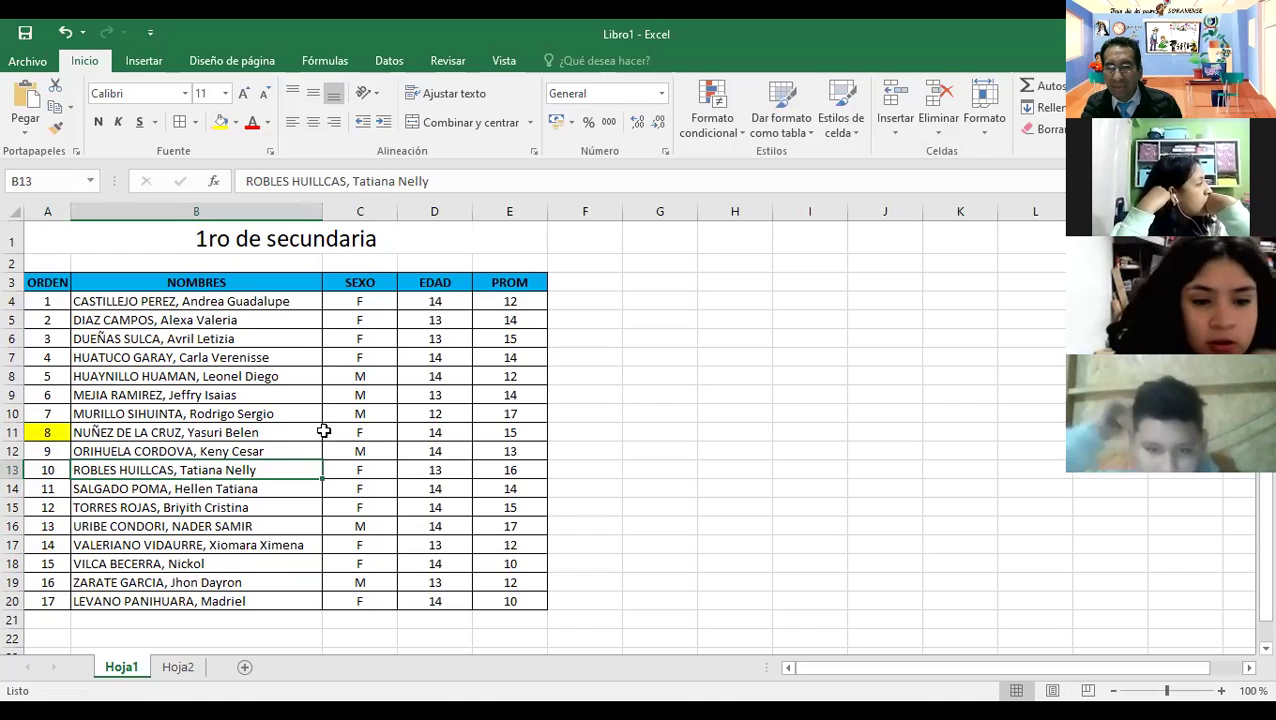
Enter code 8 in cell B2 of Hoja2 to test the lookup formulas.
{"action": "left_click", "coordinate": [189, 671]}
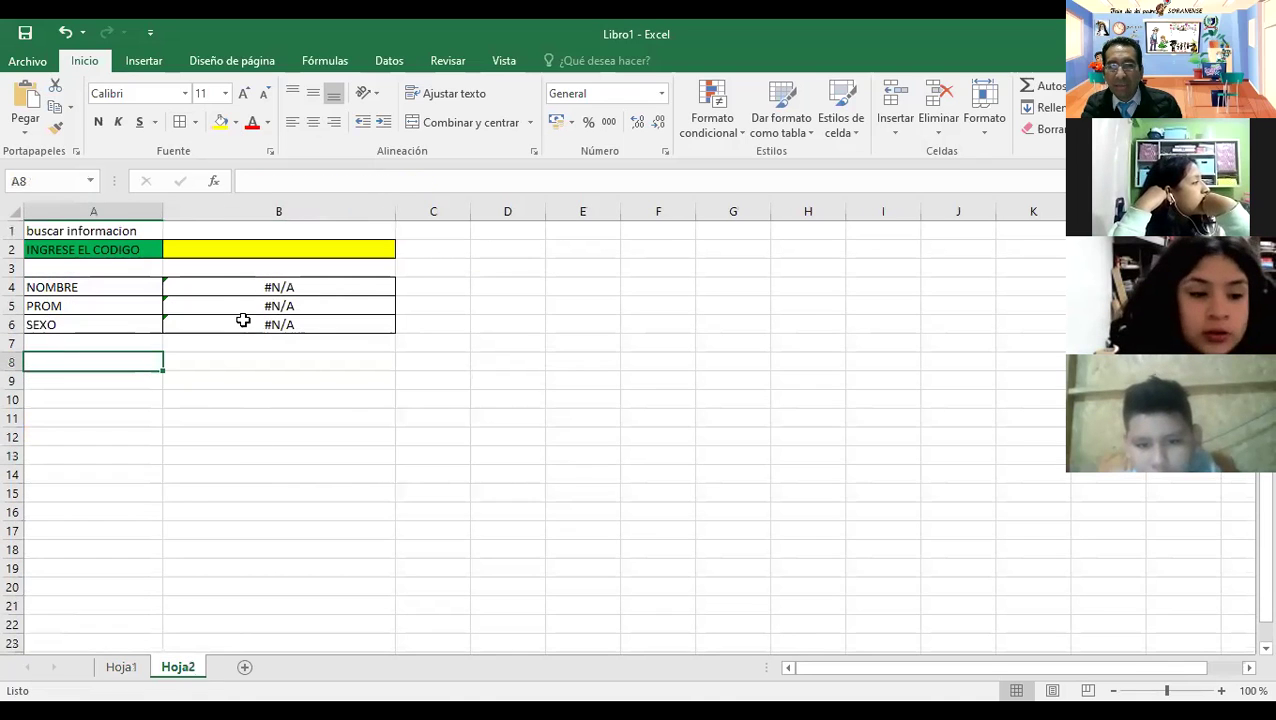
{"action": "left_click", "coordinate": [229, 251]}
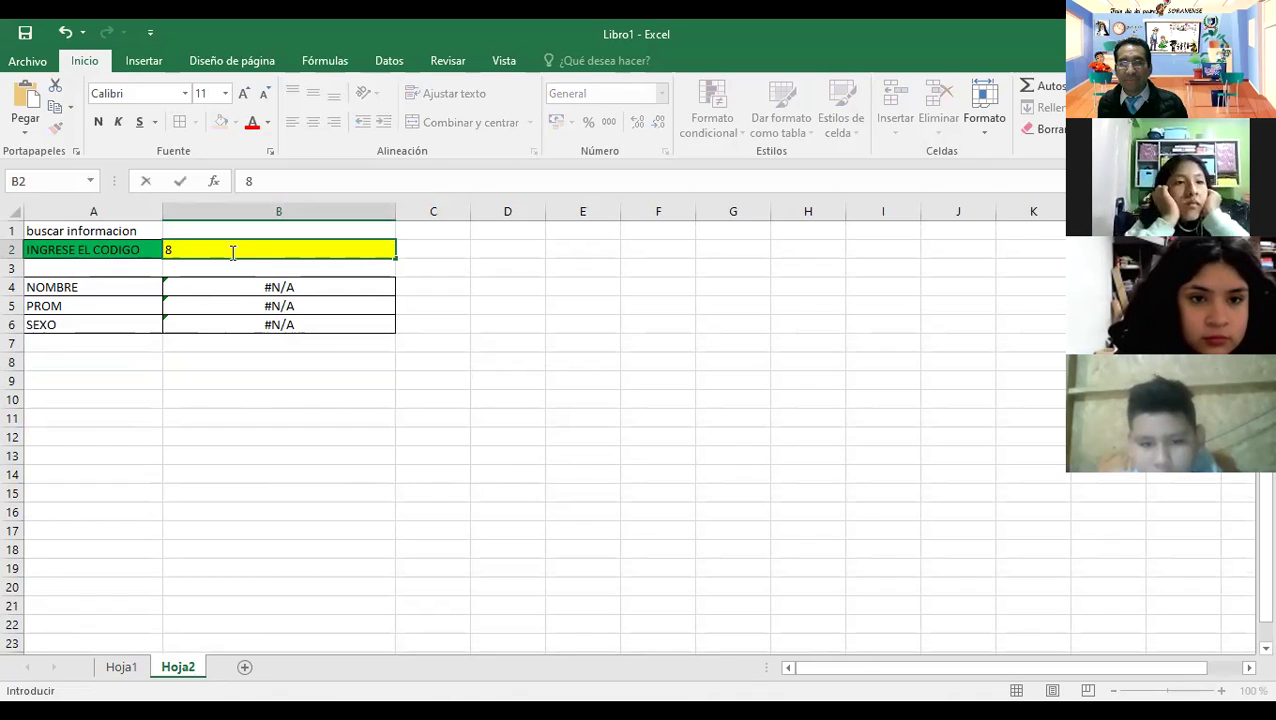
{"action": "key", "text": "Return"}
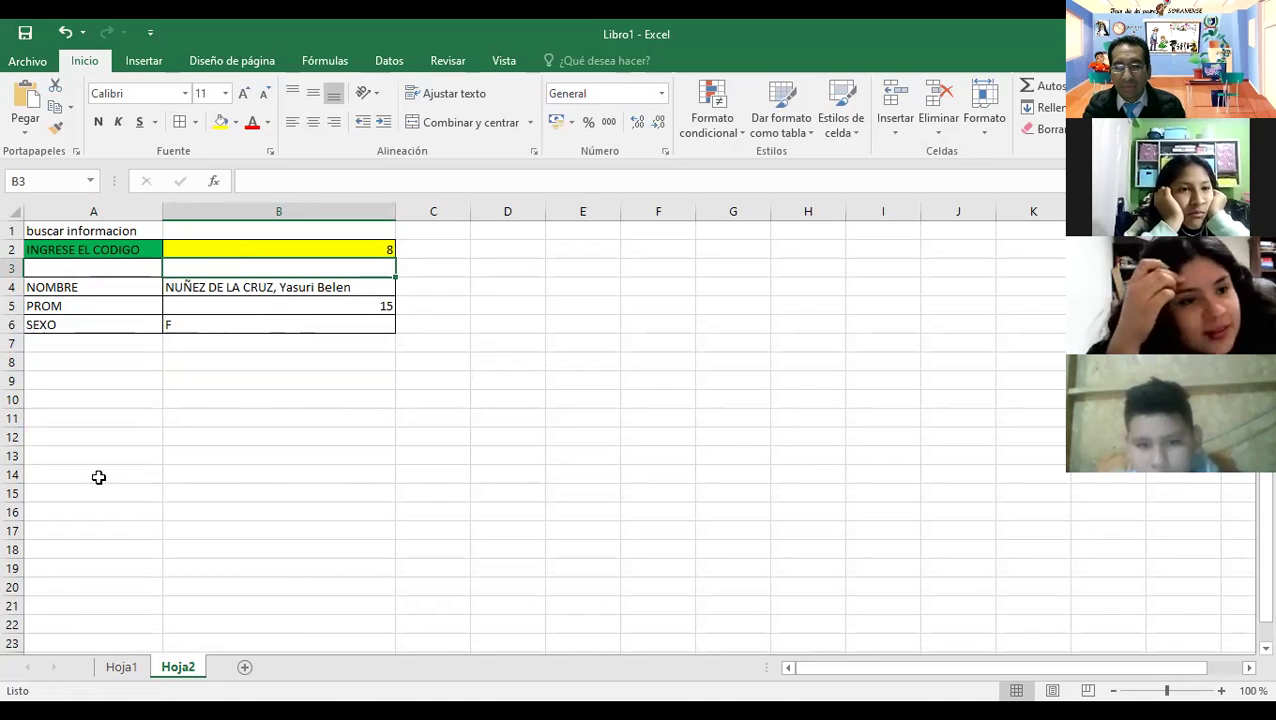
Mark ORDEN number 15 in Hoja1 with a yellow cell fill.
{"action": "left_click", "coordinate": [123, 668]}
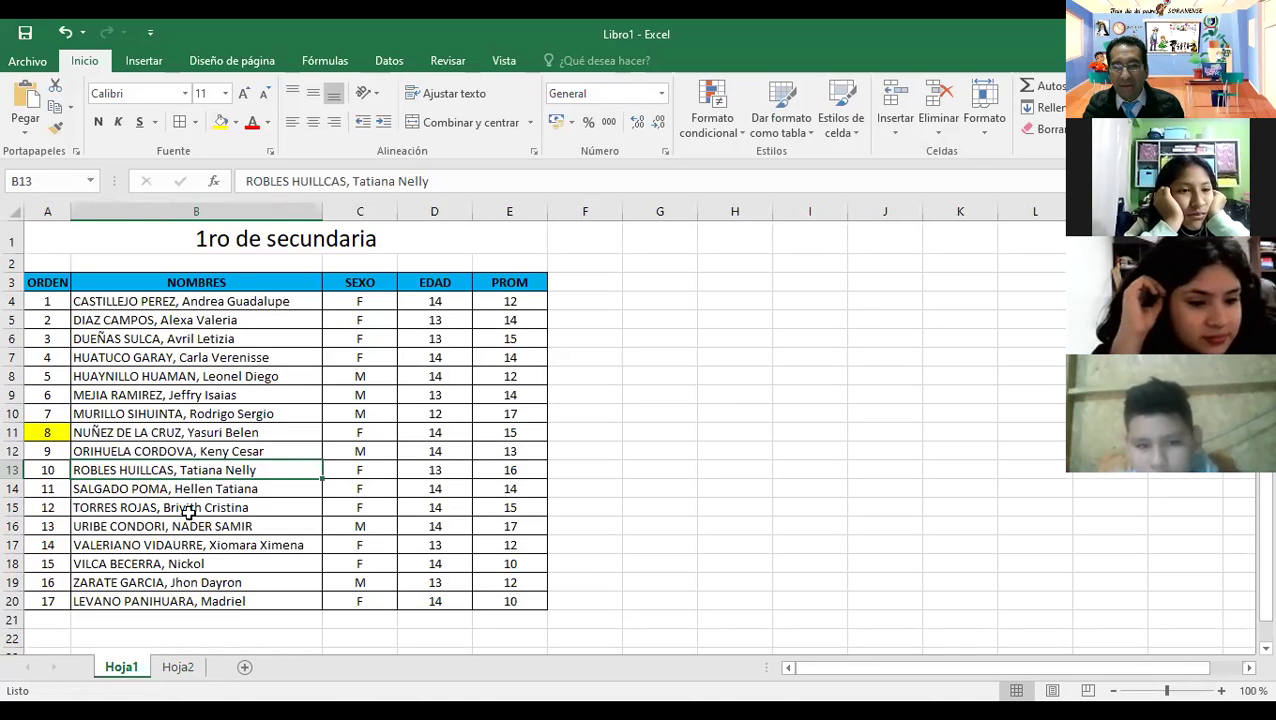
{"action": "left_click", "coordinate": [49, 567]}
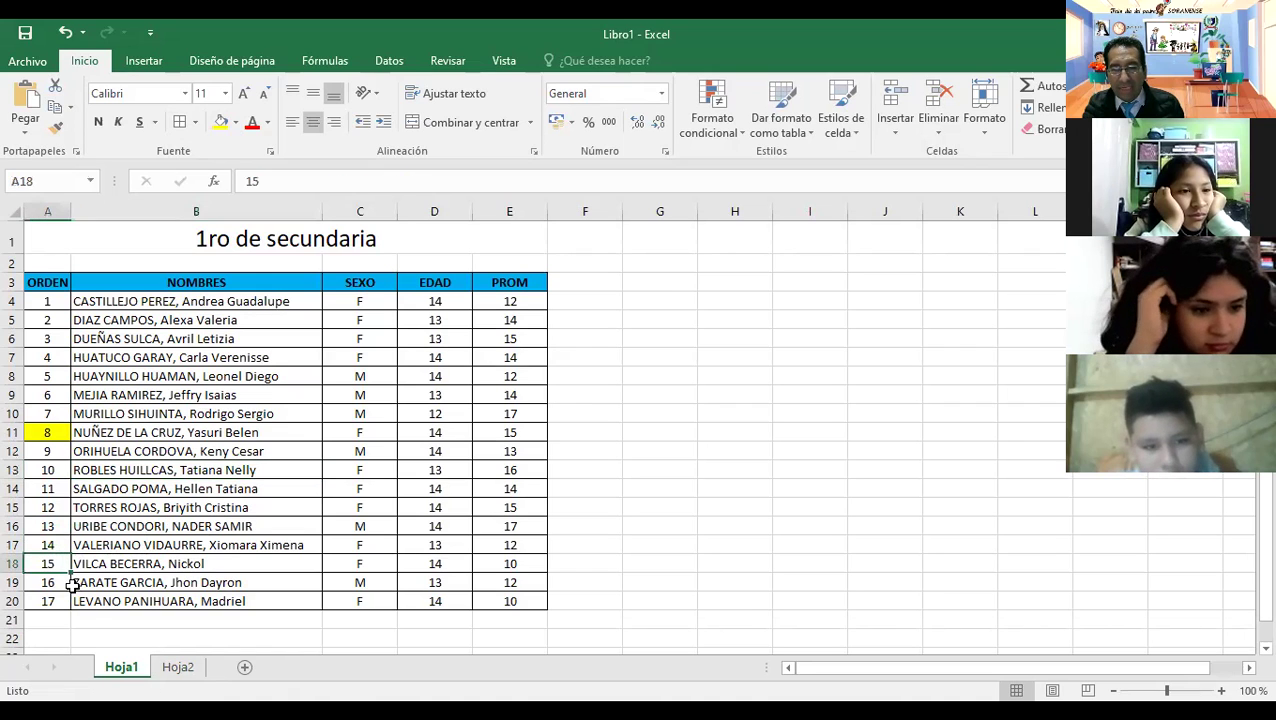
{"action": "left_click", "coordinate": [226, 124]}
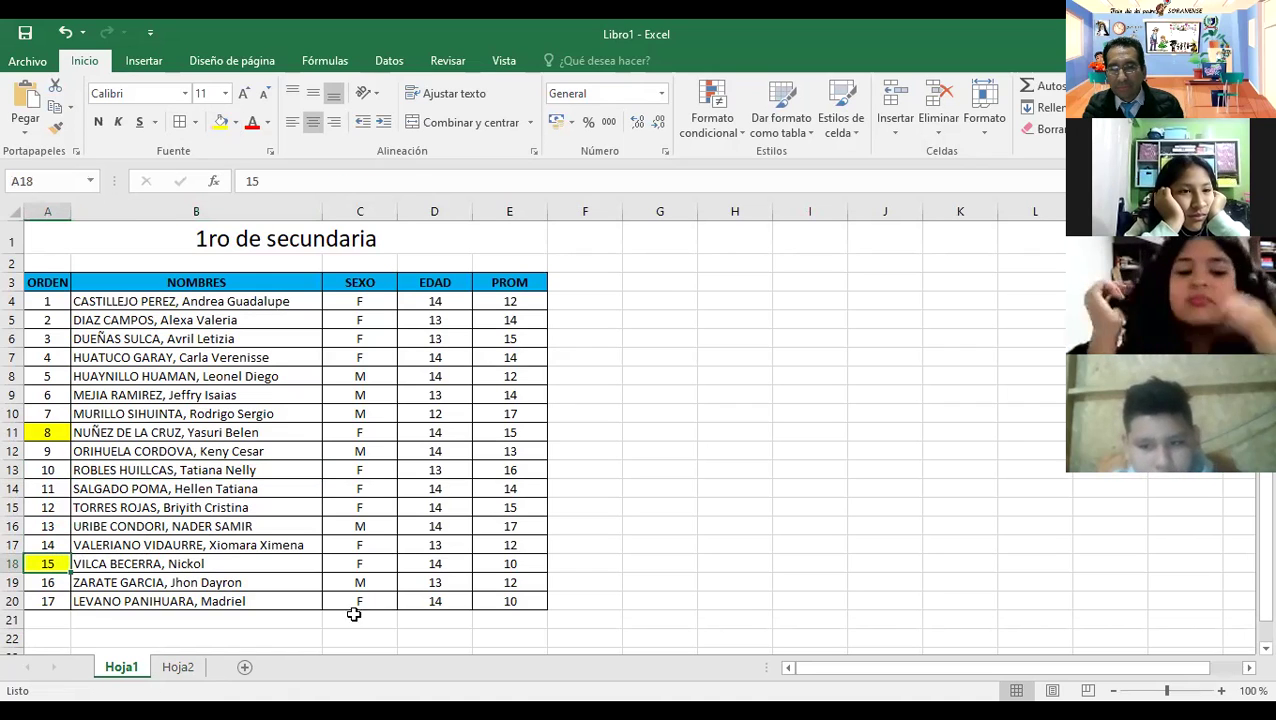
Replace the code in cell B2 of Hoja2 with 15 to look up another student.
{"action": "left_click", "coordinate": [178, 667]}
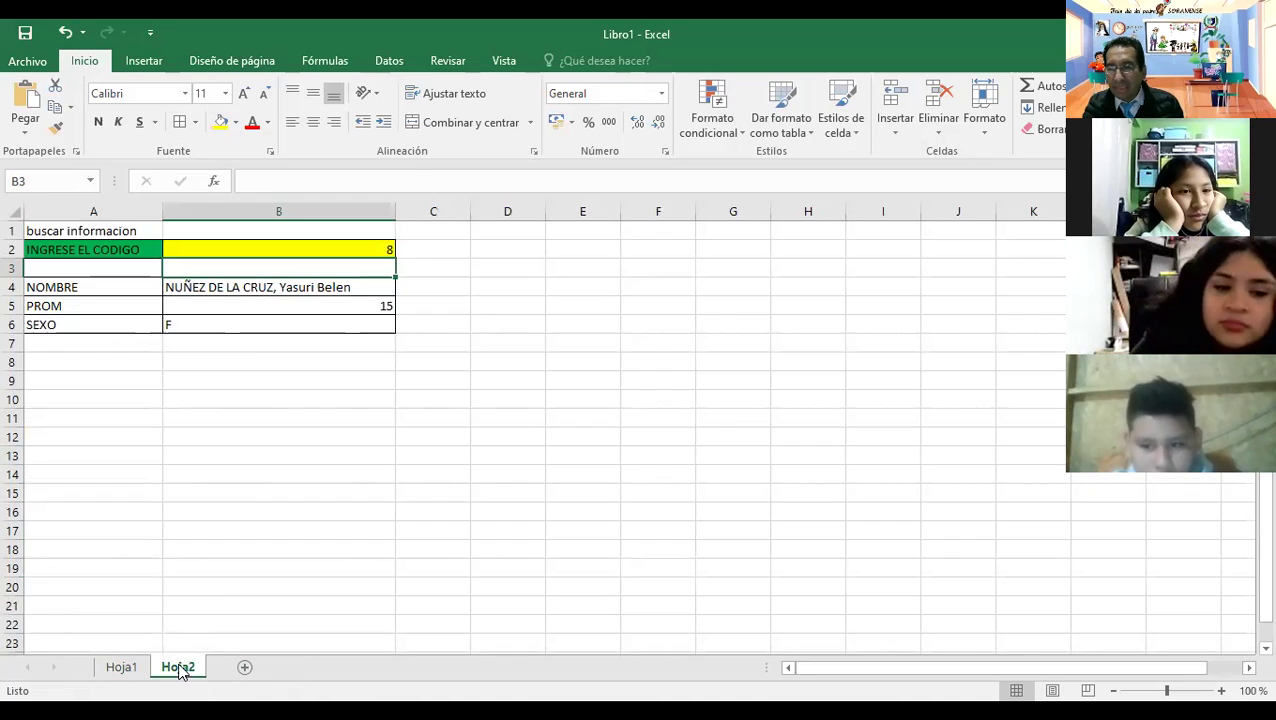
{"action": "left_click", "coordinate": [313, 248]}
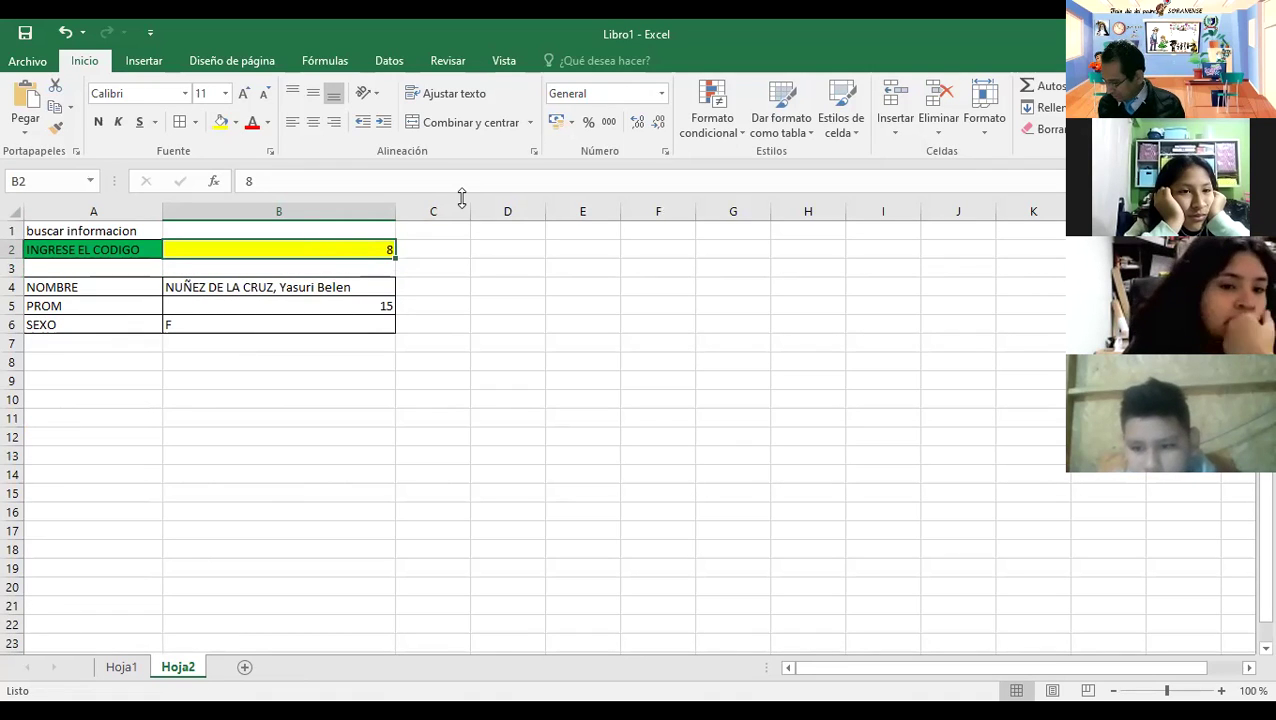
{"action": "type", "text": "15"}
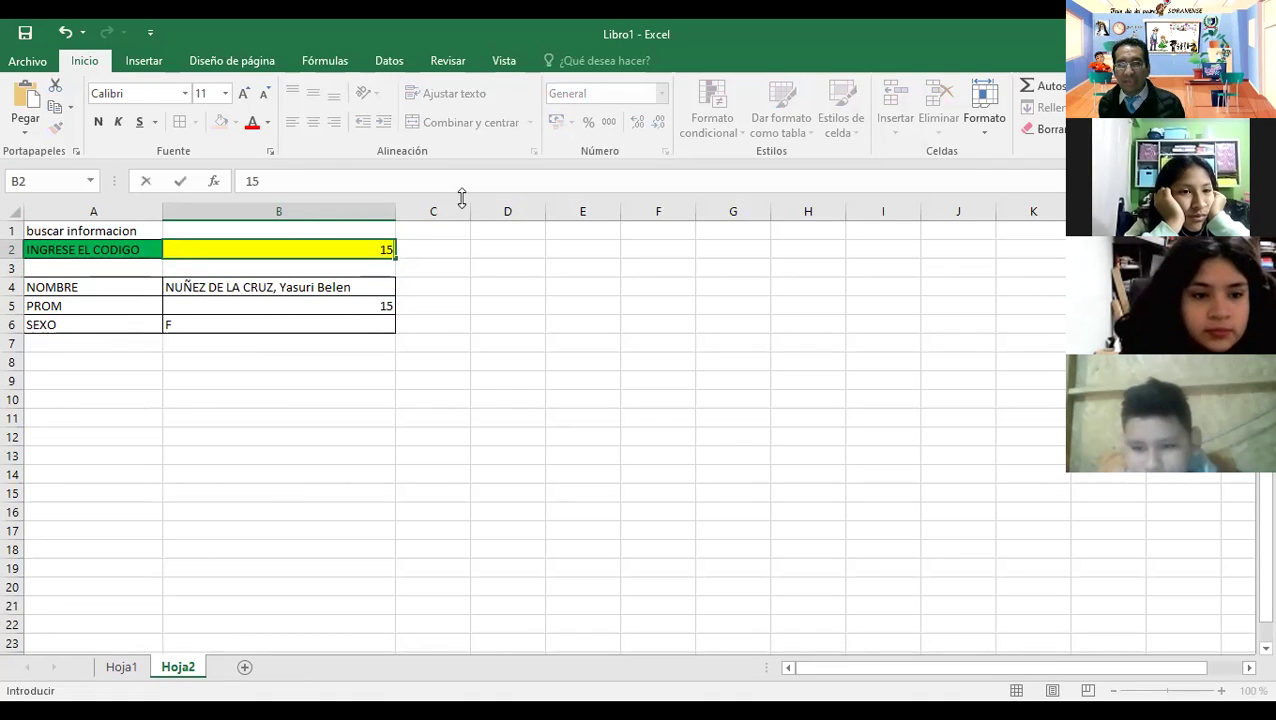
{"action": "key", "text": "Return"}
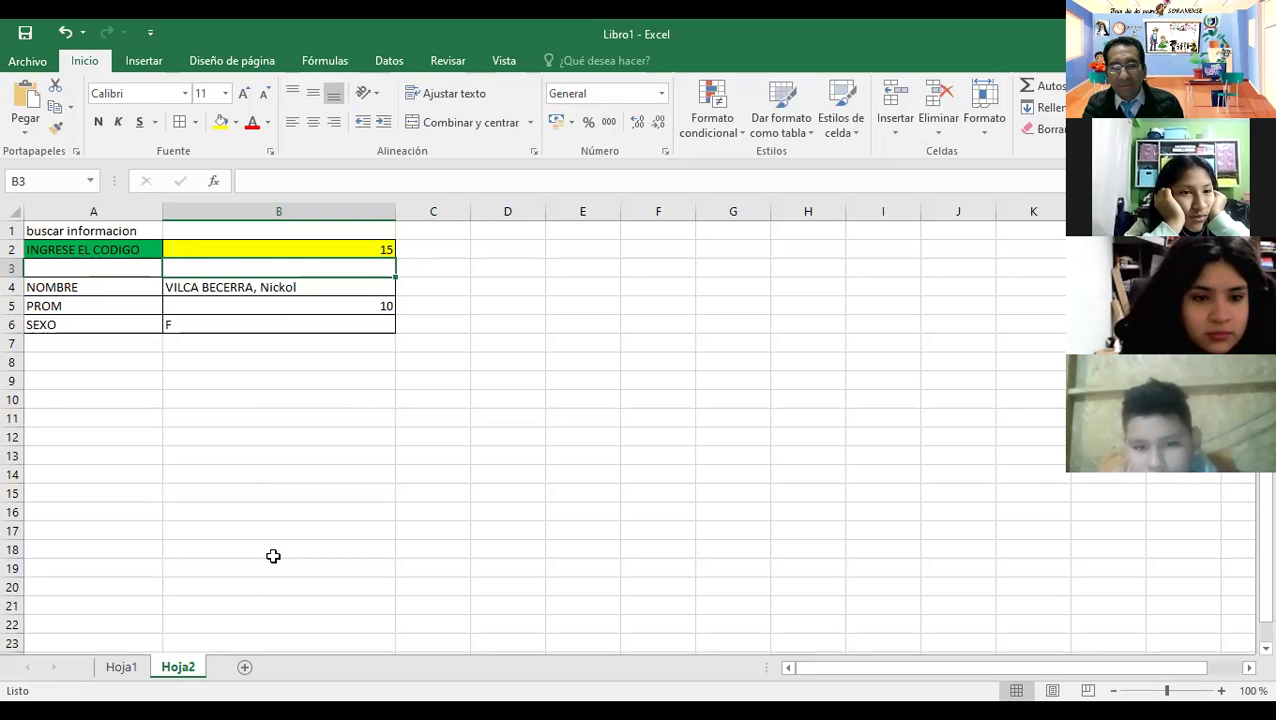
Compare the average, sex and age in the row of ORDEN 15 in Hoja1 with the lookup results.
{"action": "left_click", "coordinate": [128, 667]}
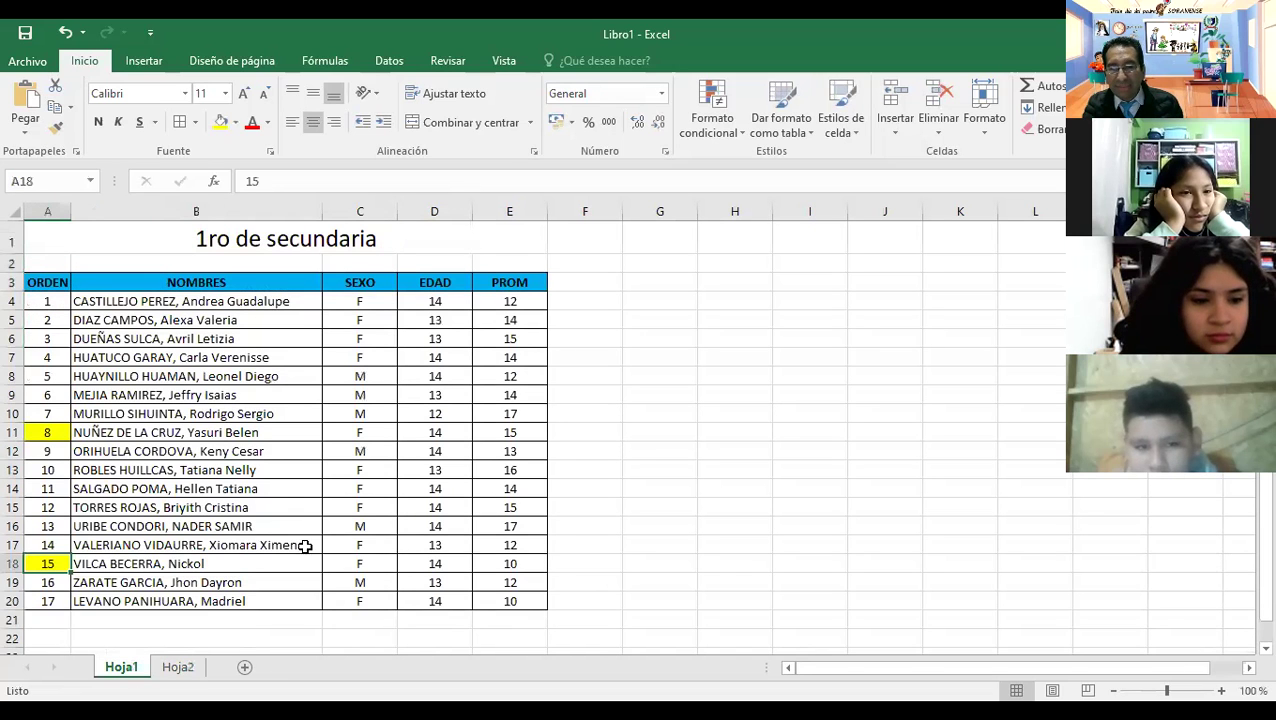
{"action": "left_click", "coordinate": [10, 563]}
{"action": "left_click", "coordinate": [508, 565]}
{"action": "type", "text": "10"}
{"action": "left_click", "coordinate": [361, 564]}
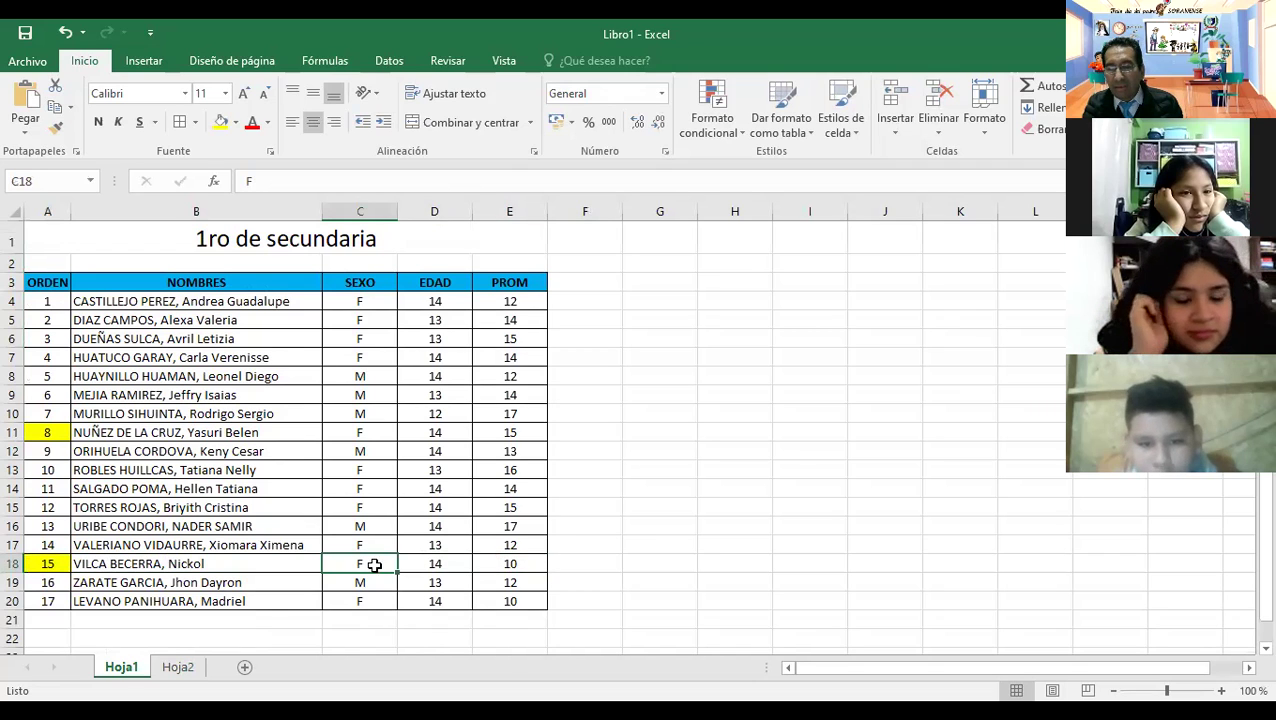
{"action": "left_click", "coordinate": [440, 567]}
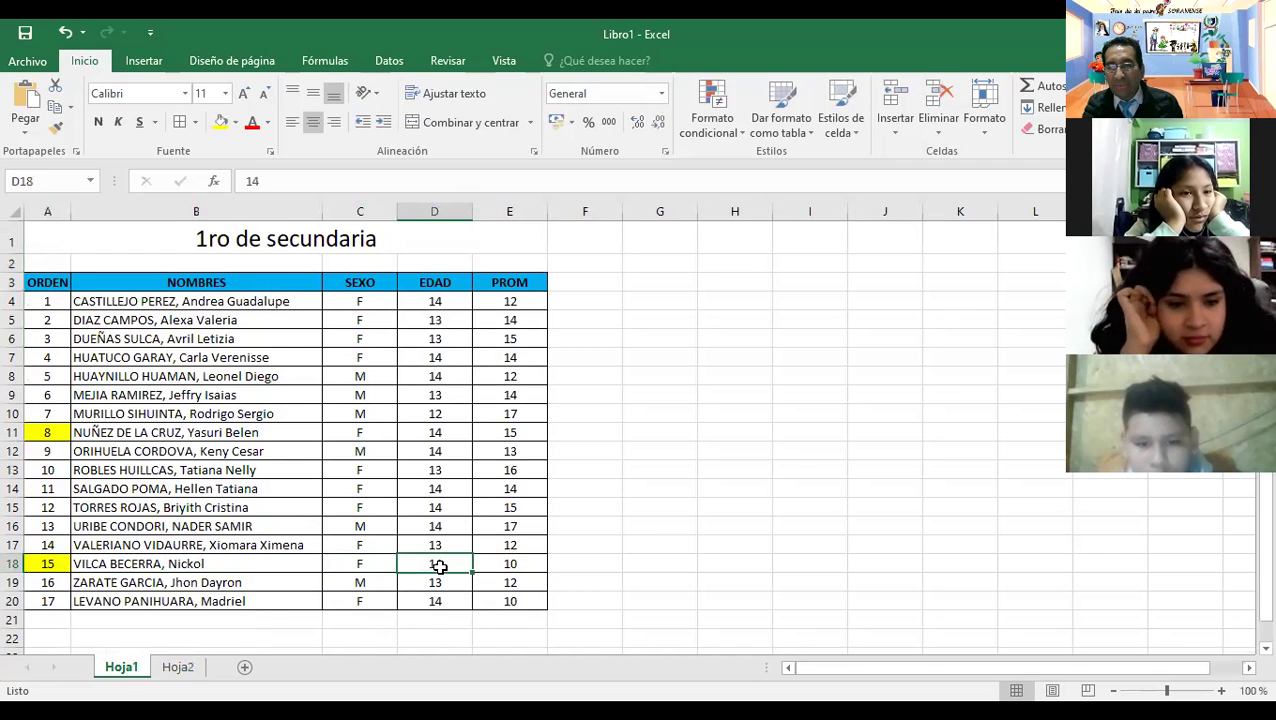
Add the label EDAD in cell A7 of Hoja2, below SEXO.
{"action": "left_click", "coordinate": [178, 667]}
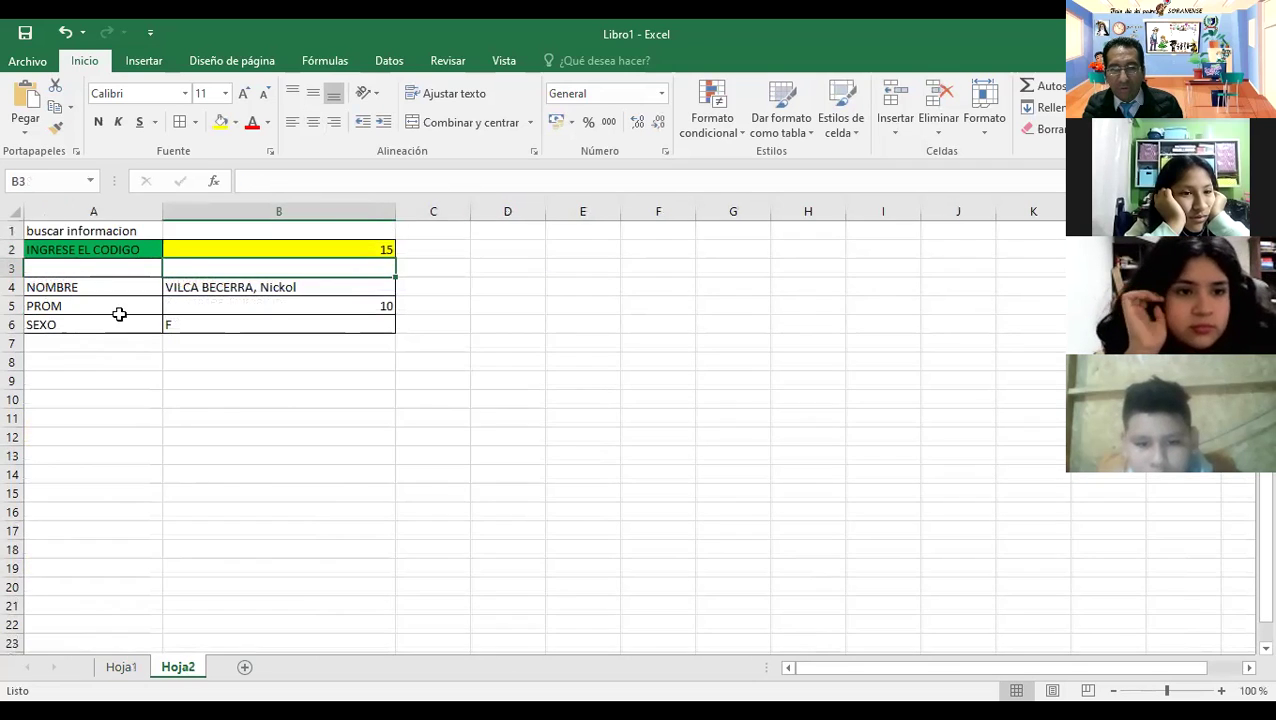
{"action": "left_click", "coordinate": [68, 342]}
{"action": "type", "text": "EDAD"}
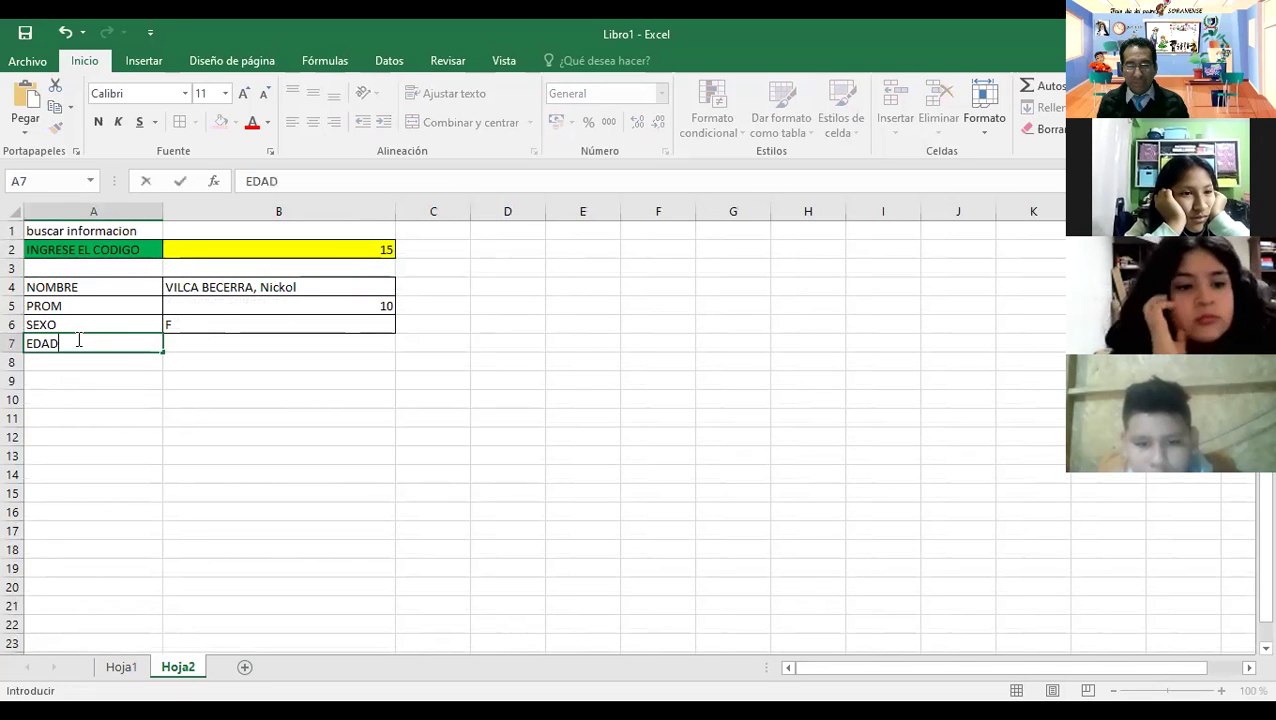
{"action": "key", "text": "Tab"}
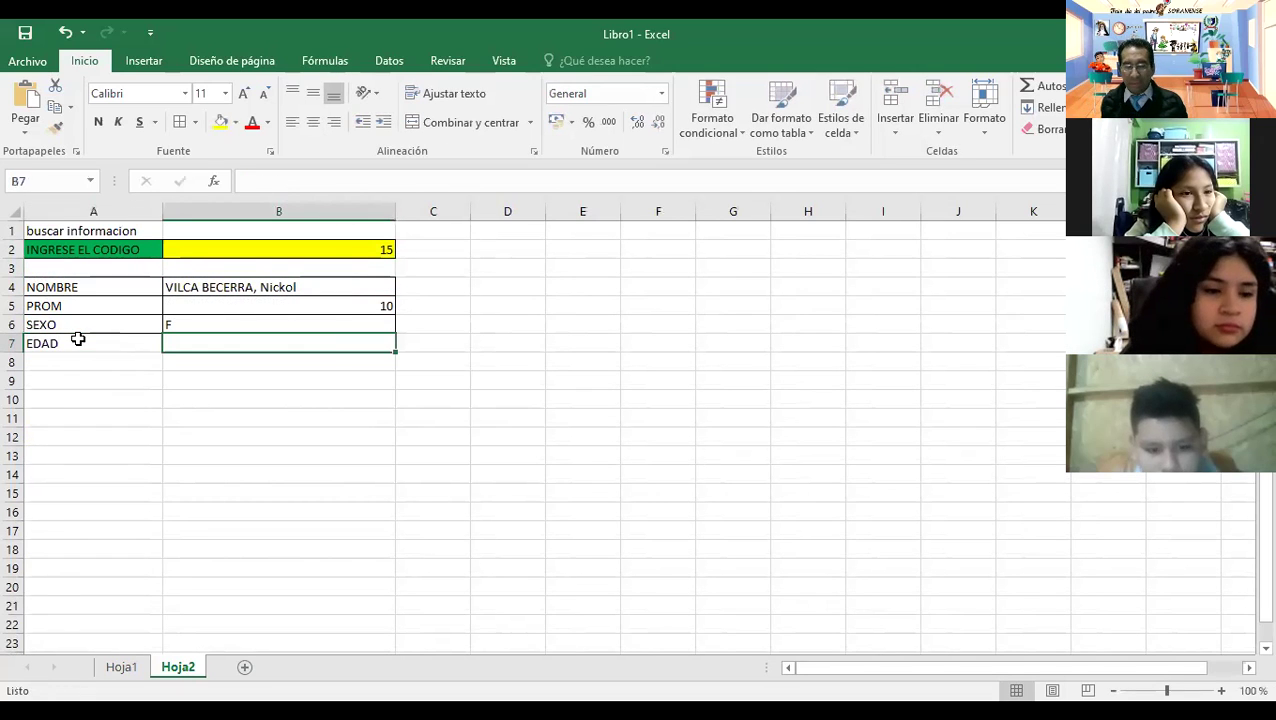
Copy the SEXO lookup formula from cell B6 into B7 for the EDAD row.
{"action": "left_click", "coordinate": [213, 322]}
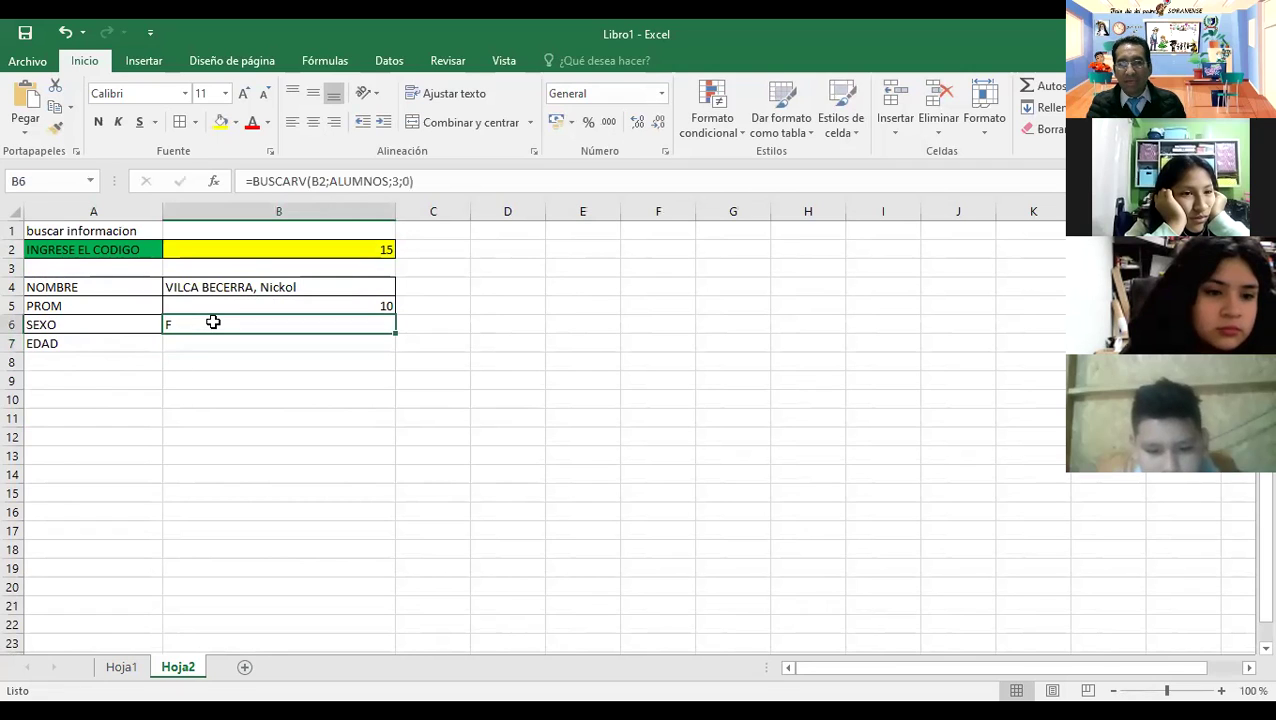
{"action": "key", "text": "ctrl+c"}
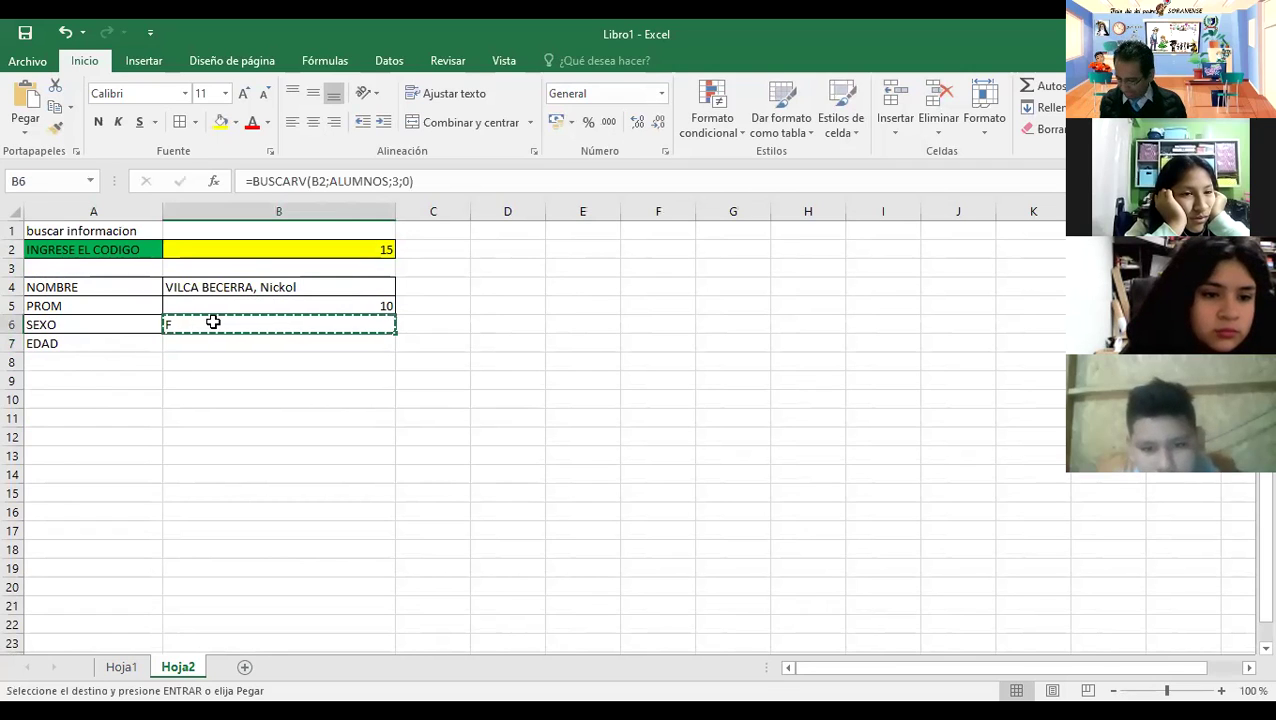
{"action": "key", "text": "Down"}
{"action": "key", "text": "ctrl+v"}
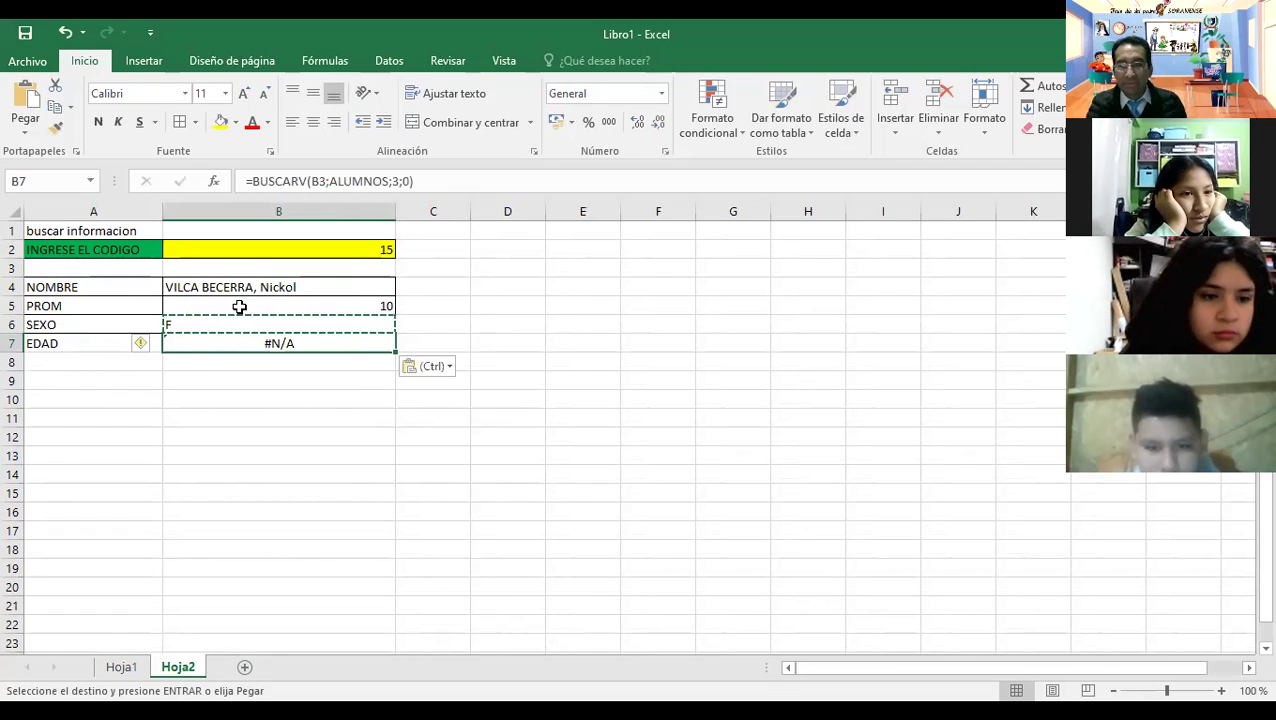
Correct the lookup reference in the EDAD formula in cell B7 so it uses the code in B2.
{"action": "left_click", "coordinate": [258, 363]}
{"action": "left_click", "coordinate": [253, 345]}
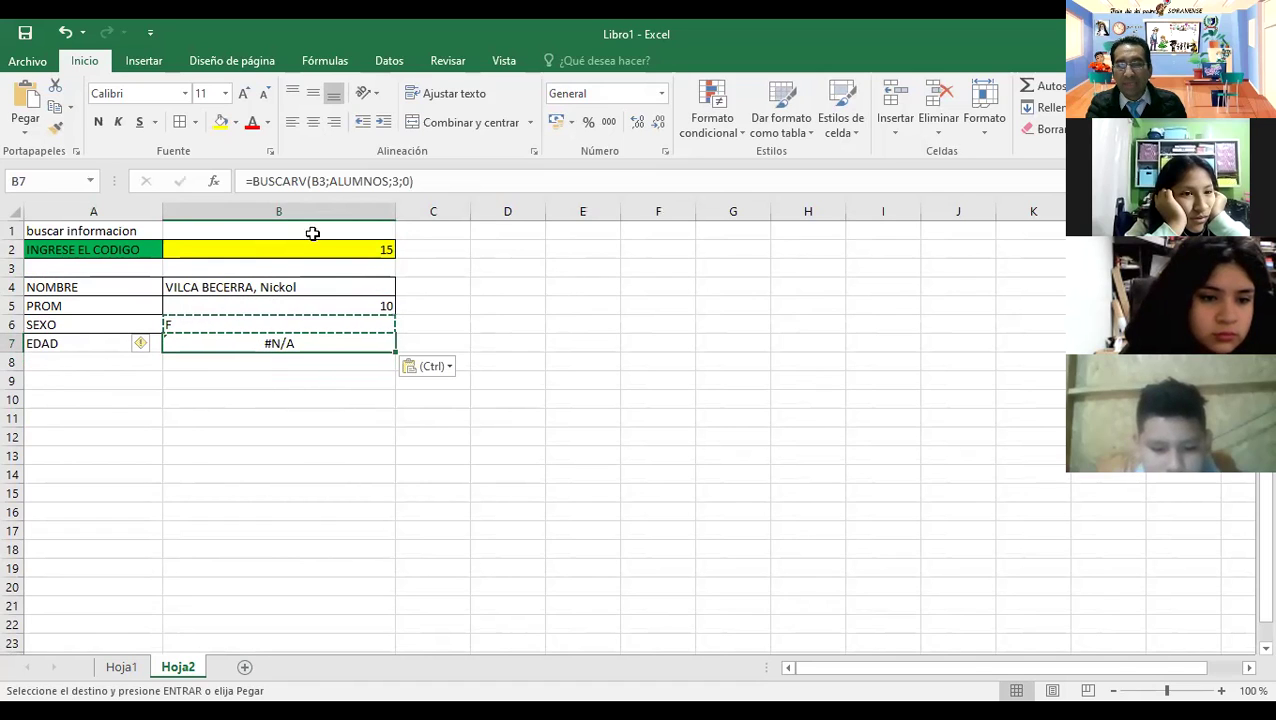
{"action": "left_click", "coordinate": [328, 178]}
{"action": "left_click", "coordinate": [328, 178]}
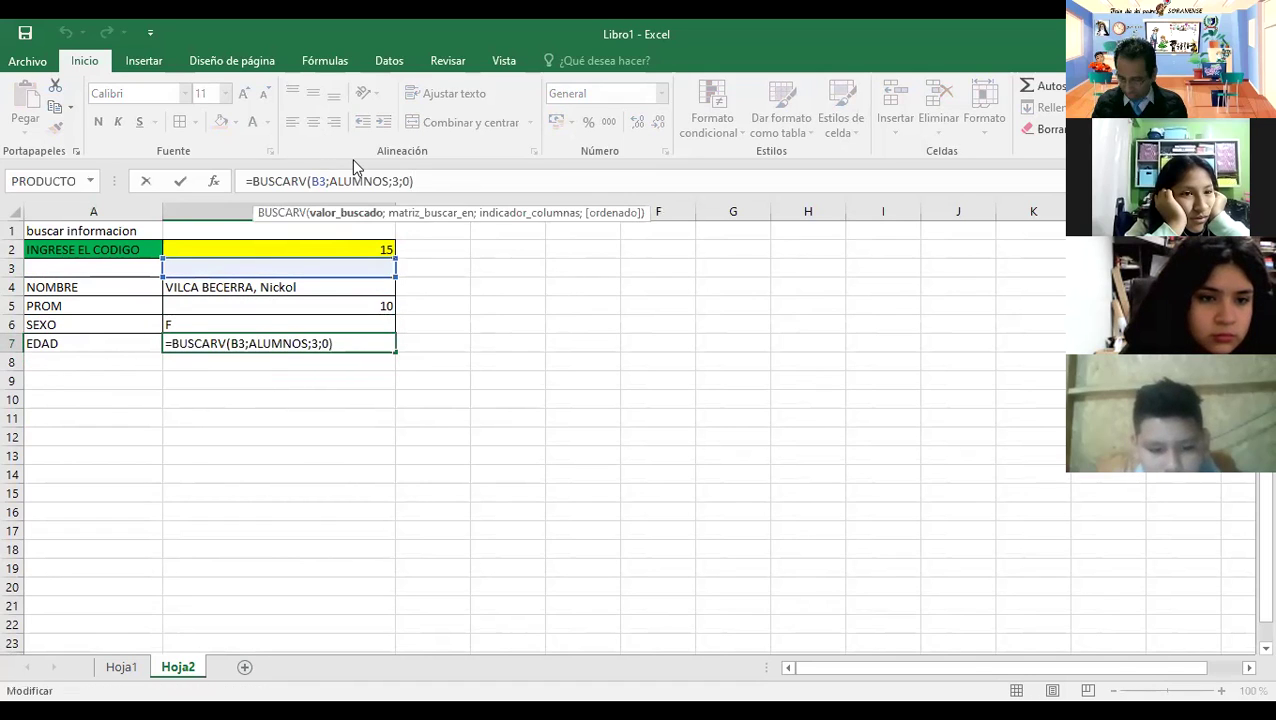
{"action": "key", "text": "BackSpace"}
{"action": "type", "text": "2"}
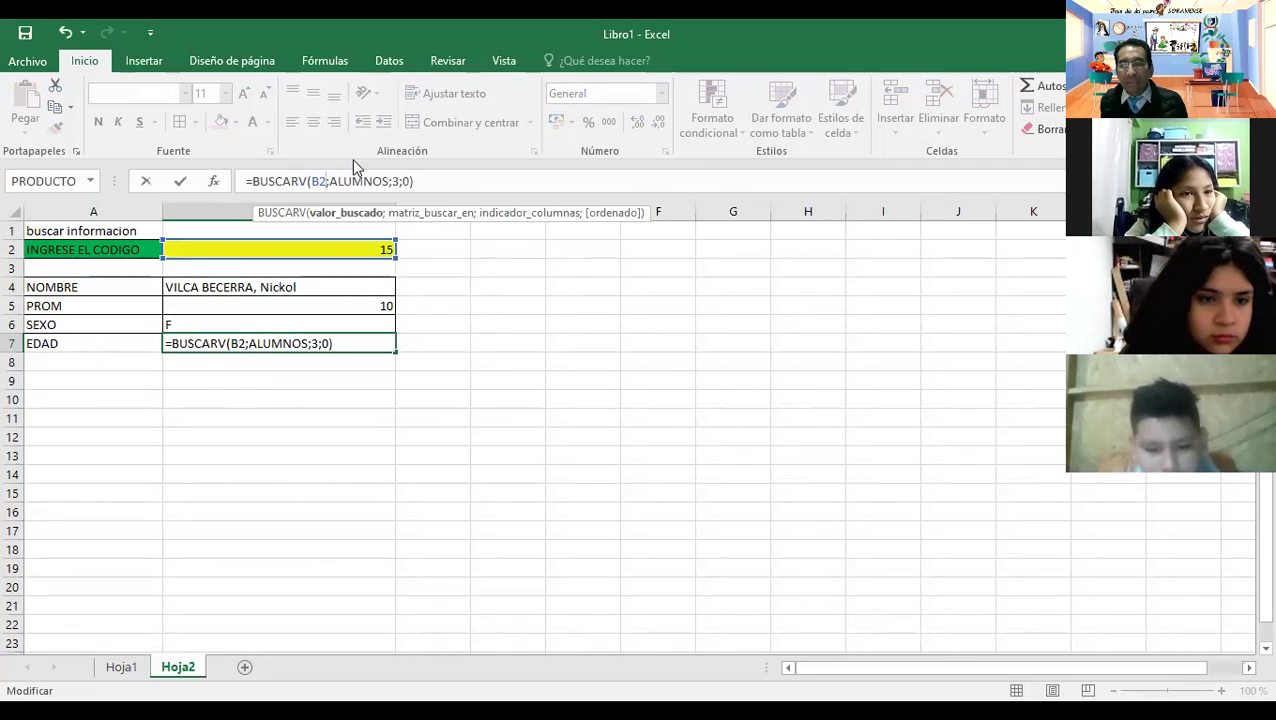
Set the column index of the EDAD formula in B7 to 4, giving =BUSCARV(B2;ALUMNOS;4;0).
{"action": "key", "text": "Right"}
{"action": "key", "text": "Right"}
{"action": "key", "text": "Right"}
{"action": "key", "text": "Right"}
{"action": "key", "text": "Right"}
{"action": "key", "text": "Right"}
{"action": "key", "text": "Right"}
{"action": "key", "text": "Right"}
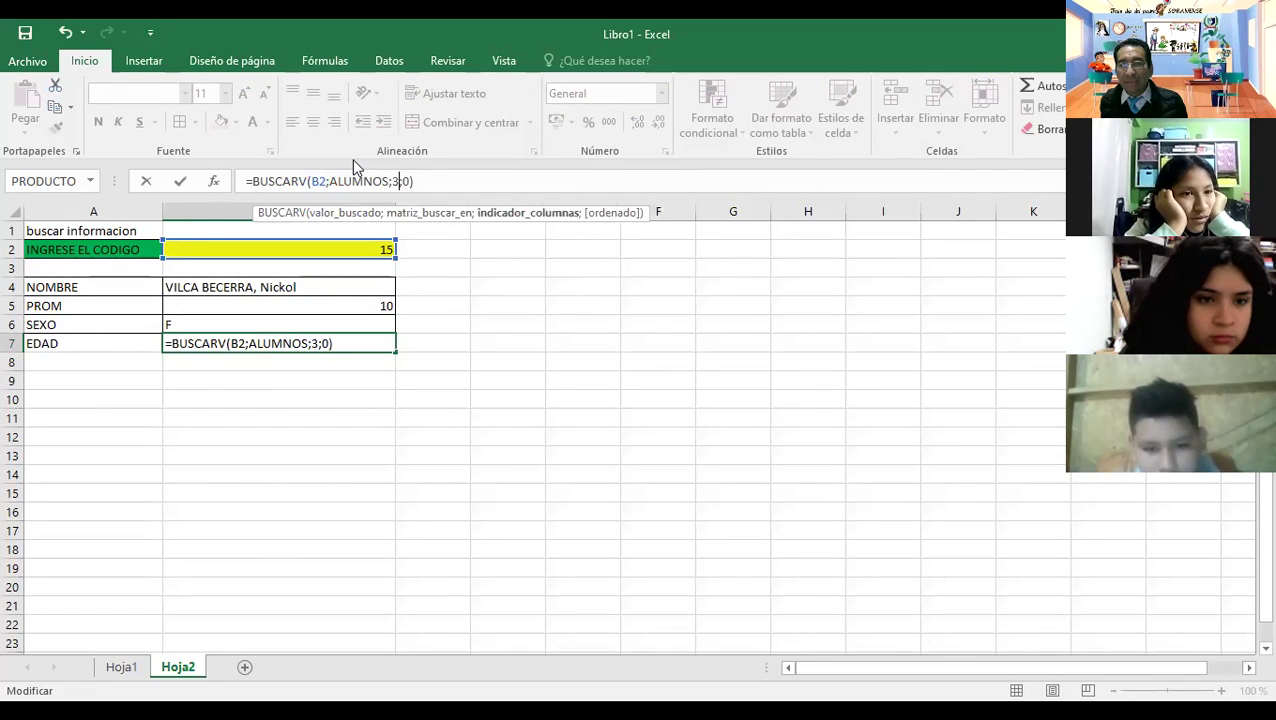
{"action": "key", "text": "Delete"}
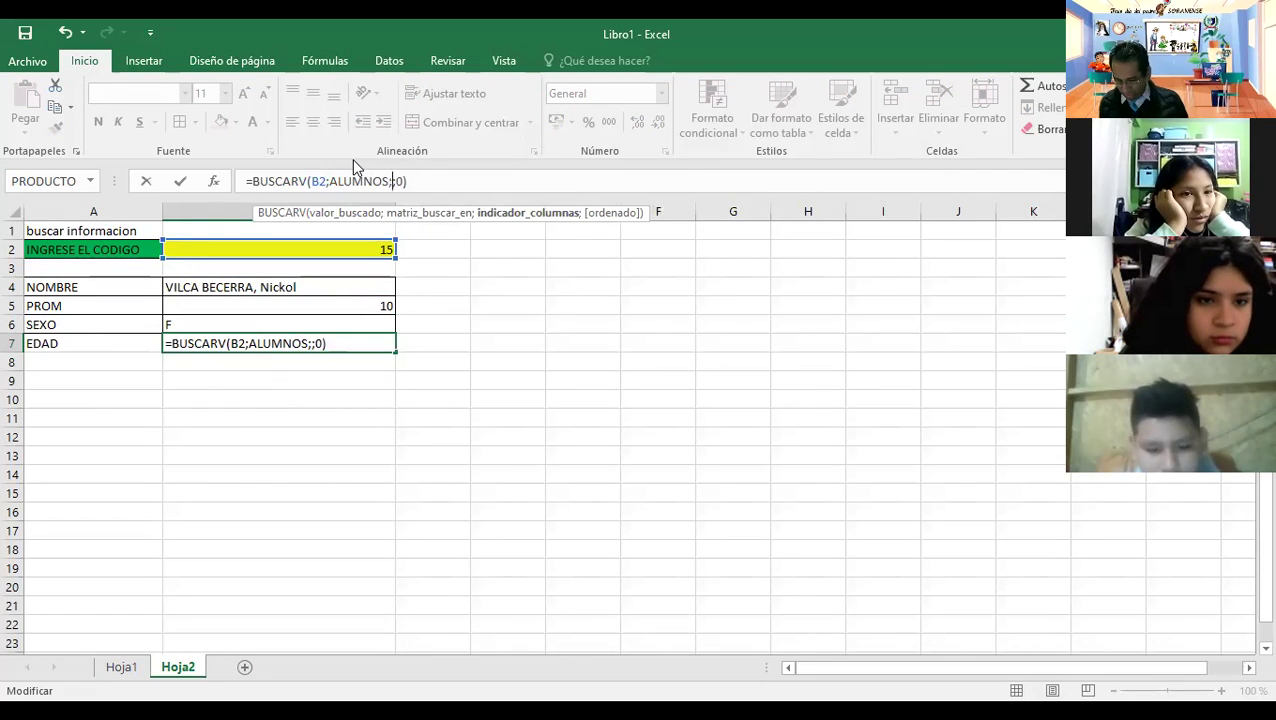
{"action": "type", "text": "4"}
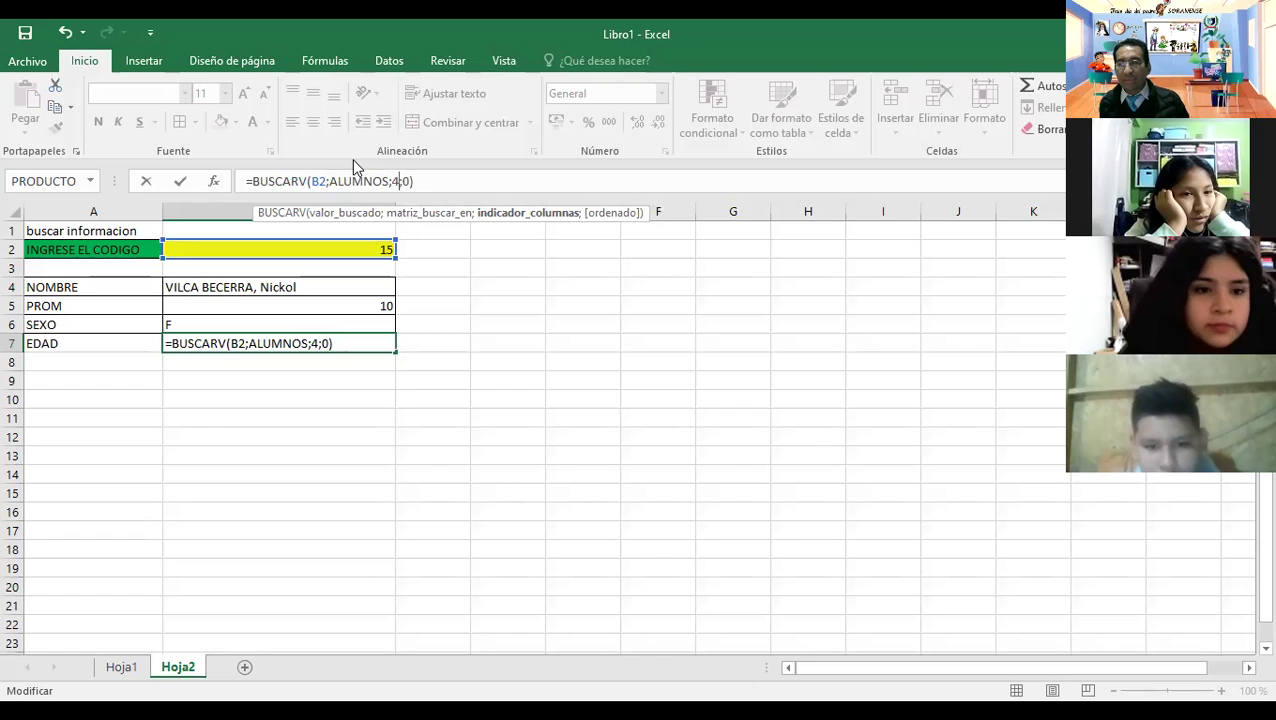
{"action": "key", "text": "Return"}
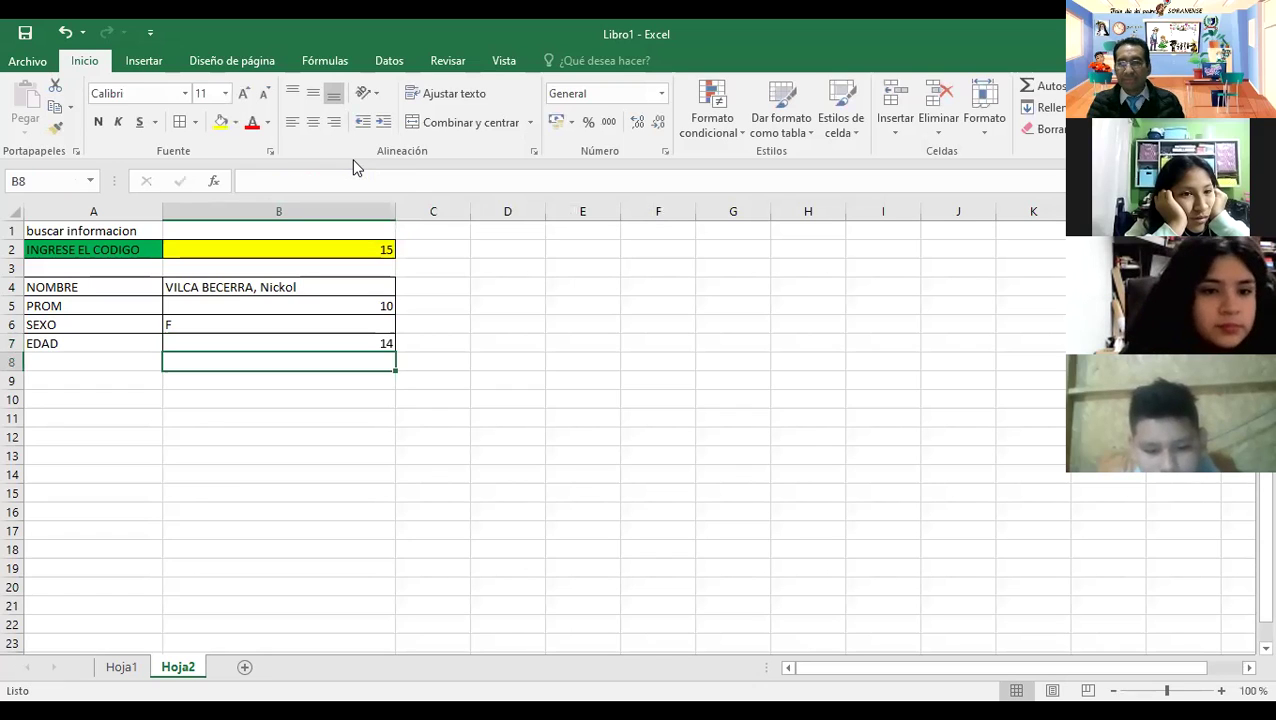
{"action": "left_click_drag", "start_coordinate": [55, 343], "coordinate": [253, 343]}
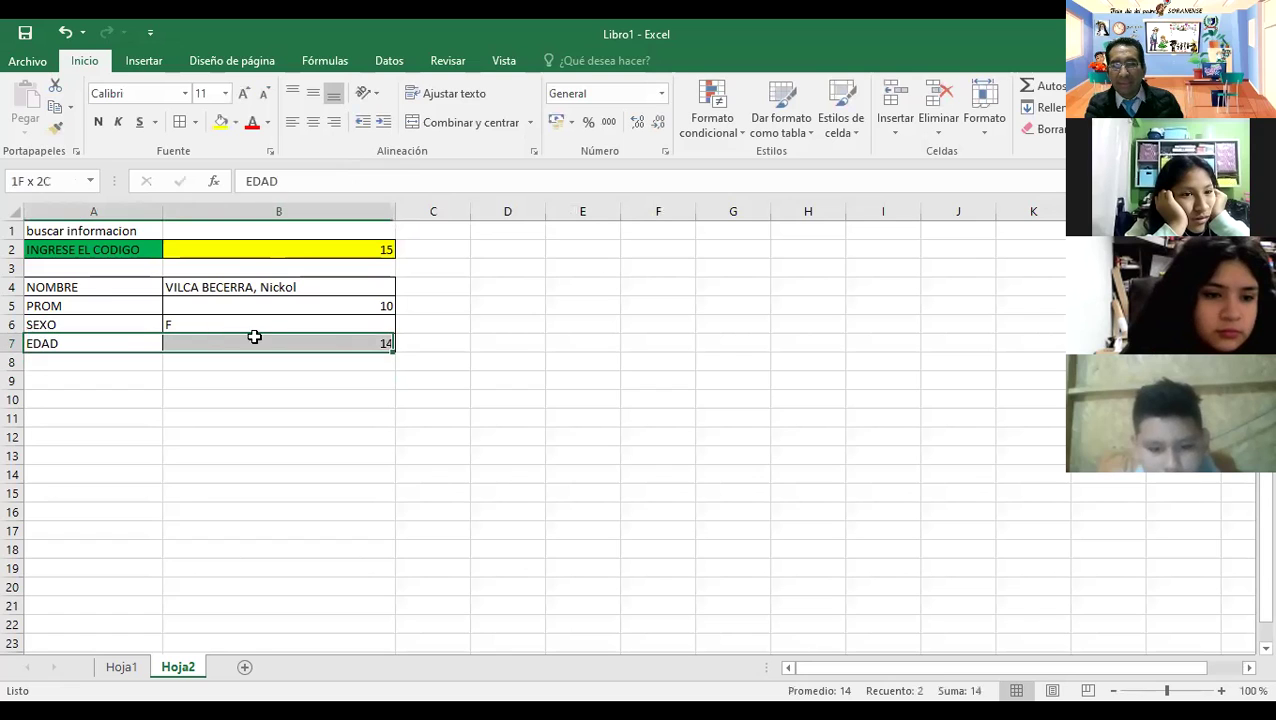
{"action": "left_click", "coordinate": [278, 437]}
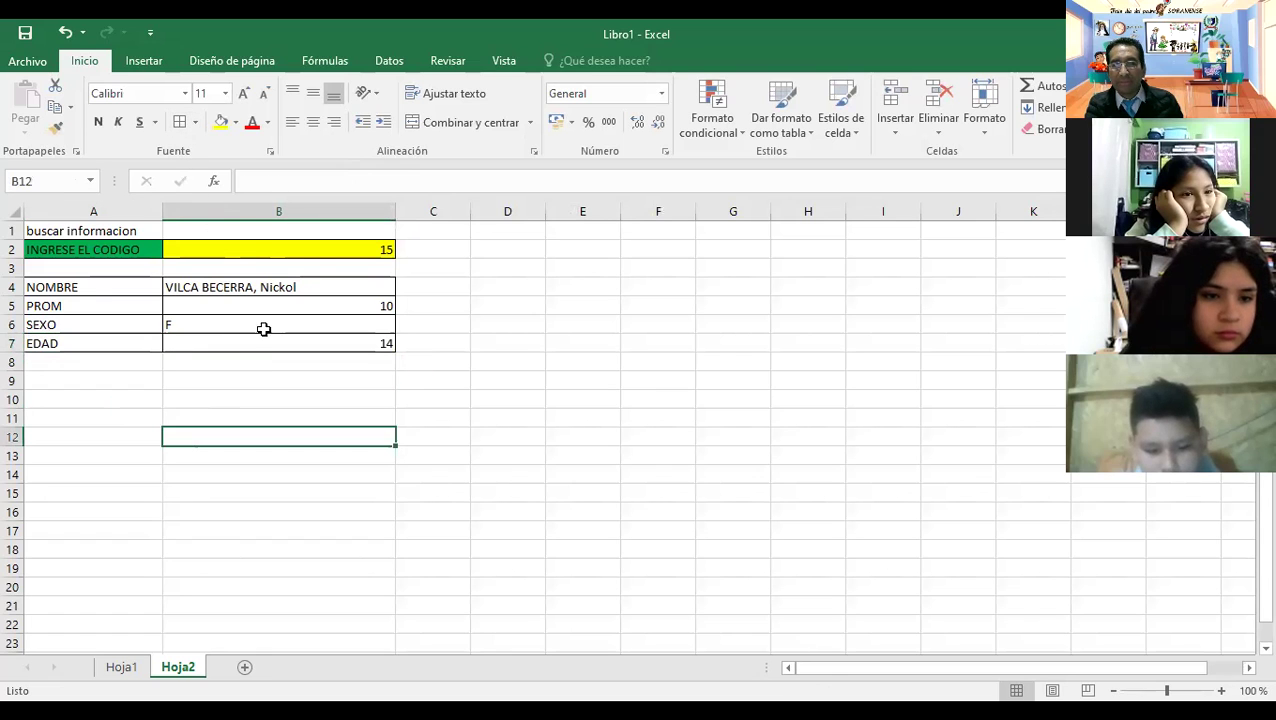
Consult the student list in Hoja1 and enter code 1 in cell B2 of Hoja2 to test the lookup.
{"action": "left_click", "coordinate": [305, 253]}
{"action": "left_click", "coordinate": [120, 667]}
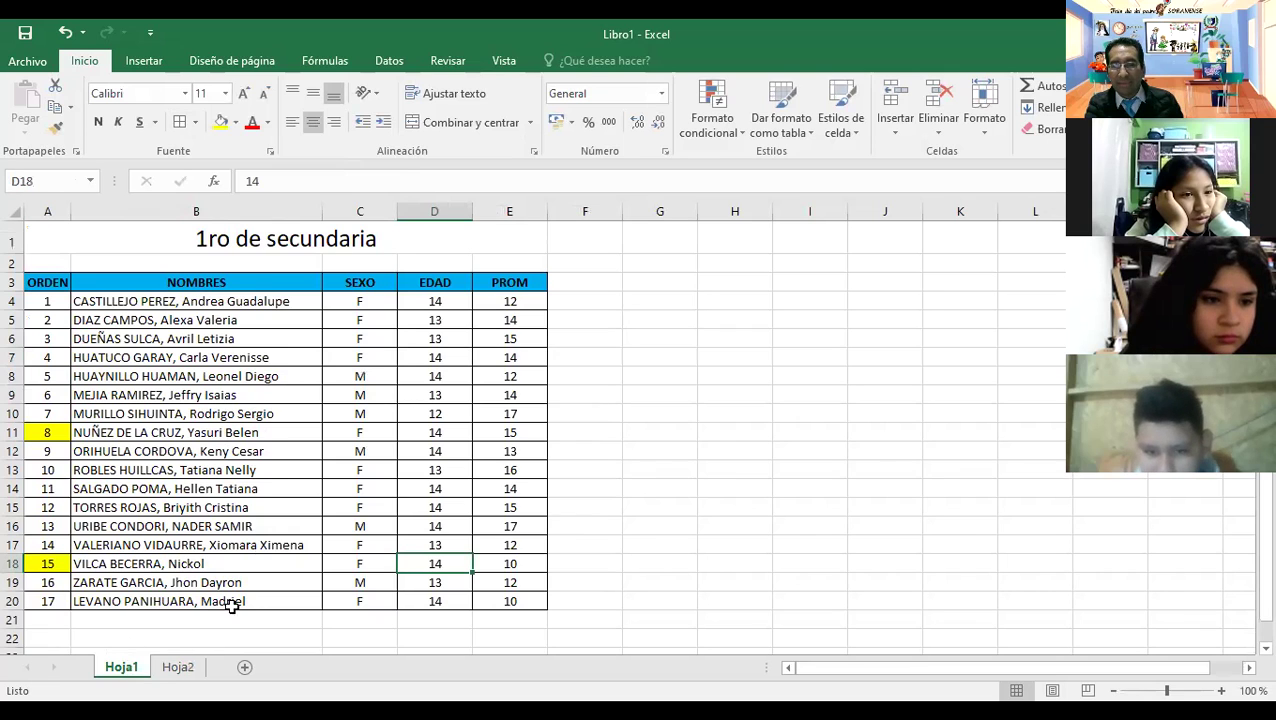
{"action": "left_click", "coordinate": [176, 667]}
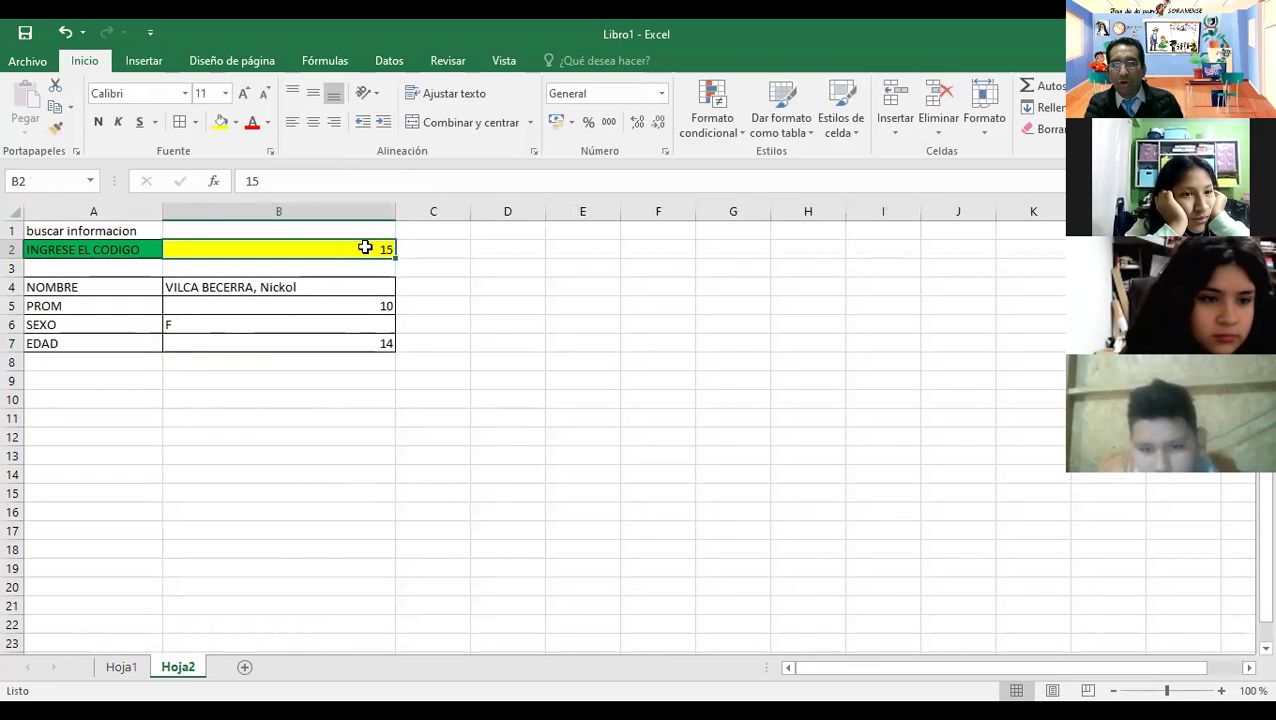
{"action": "type", "text": "1"}
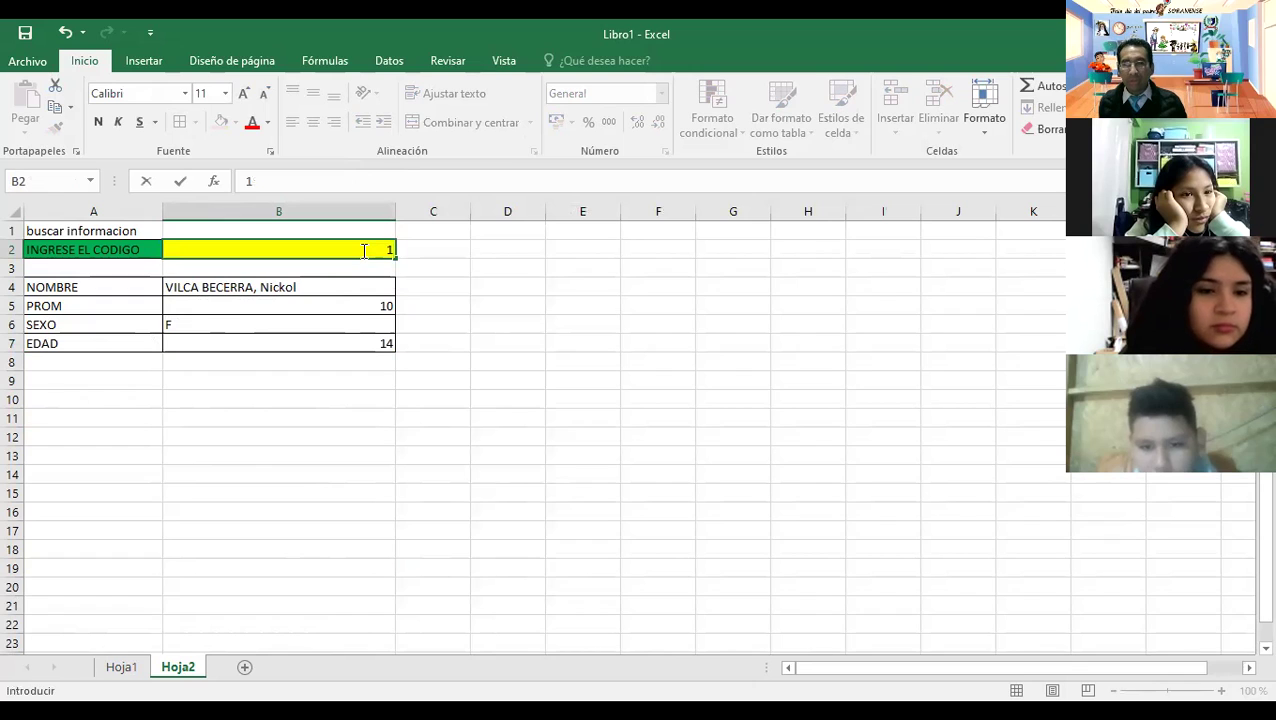
{"action": "key", "text": "Return"}
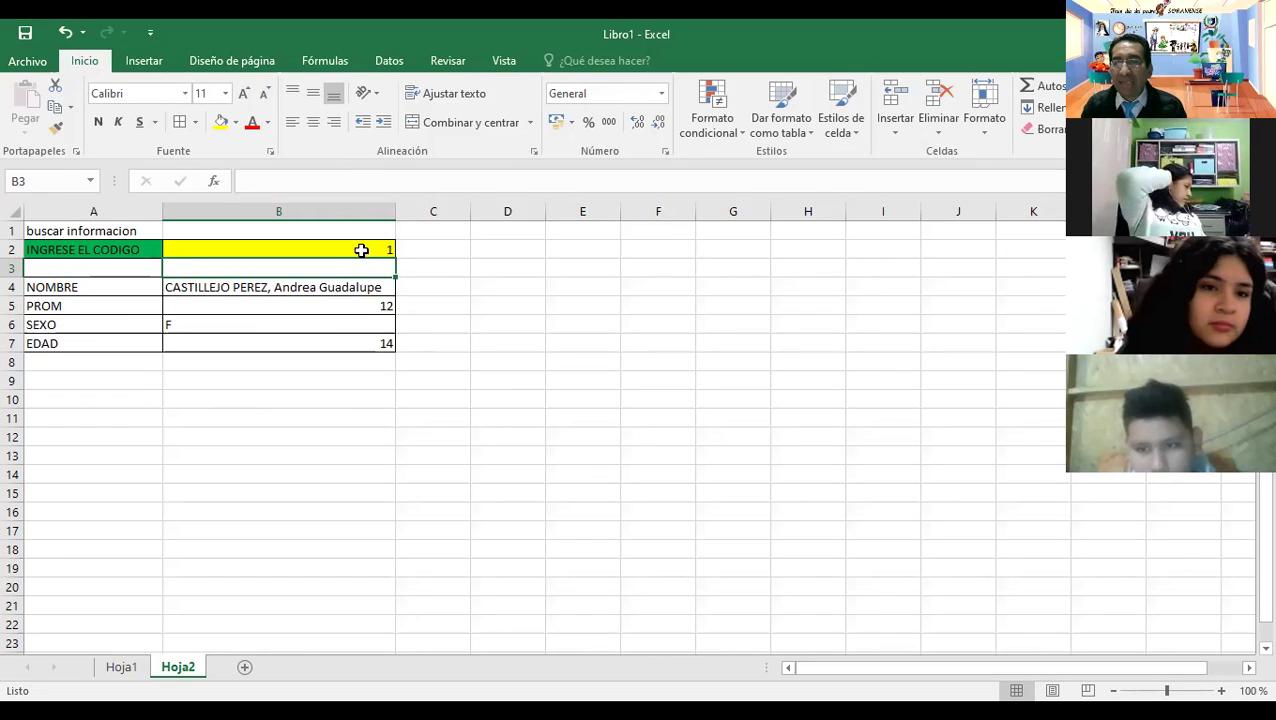
Enter the text PANADOL in cell B2 to test the lookup with an invalid code.
{"action": "left_click", "coordinate": [361, 250]}
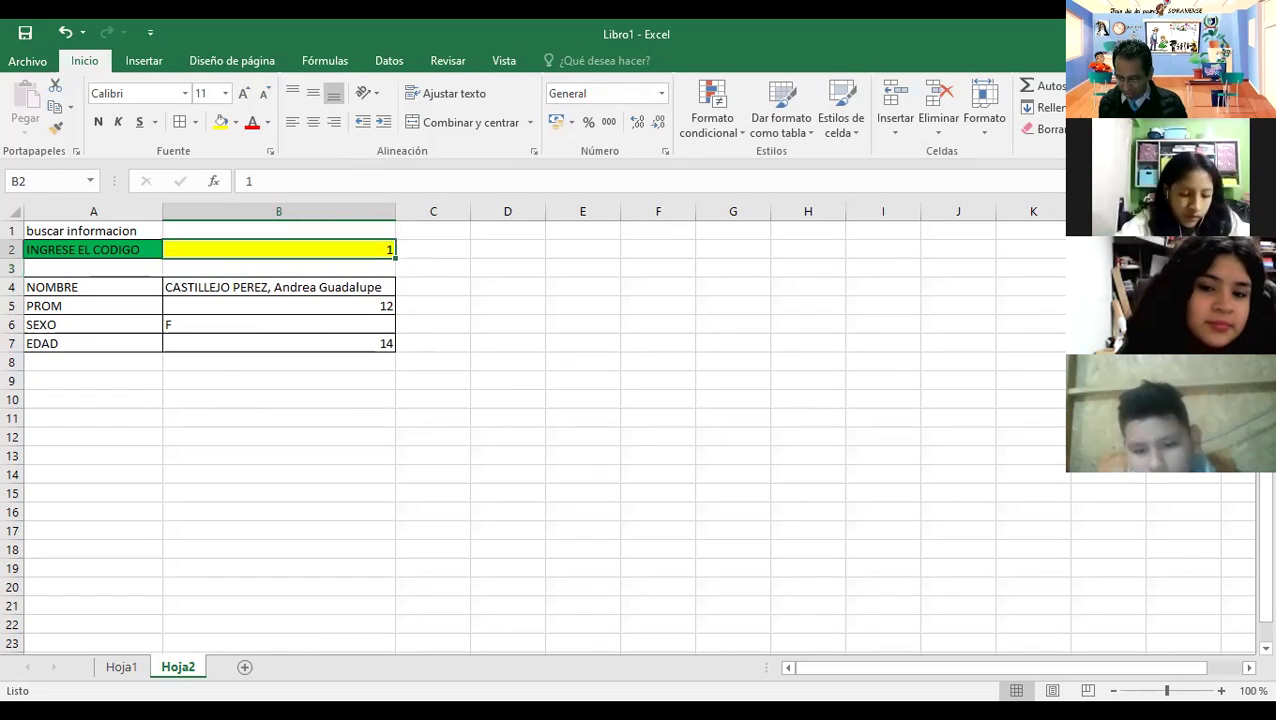
{"action": "type", "text": "PANAM"}
{"action": "key", "text": "BackSpace"}
{"action": "type", "text": "NADOL"}
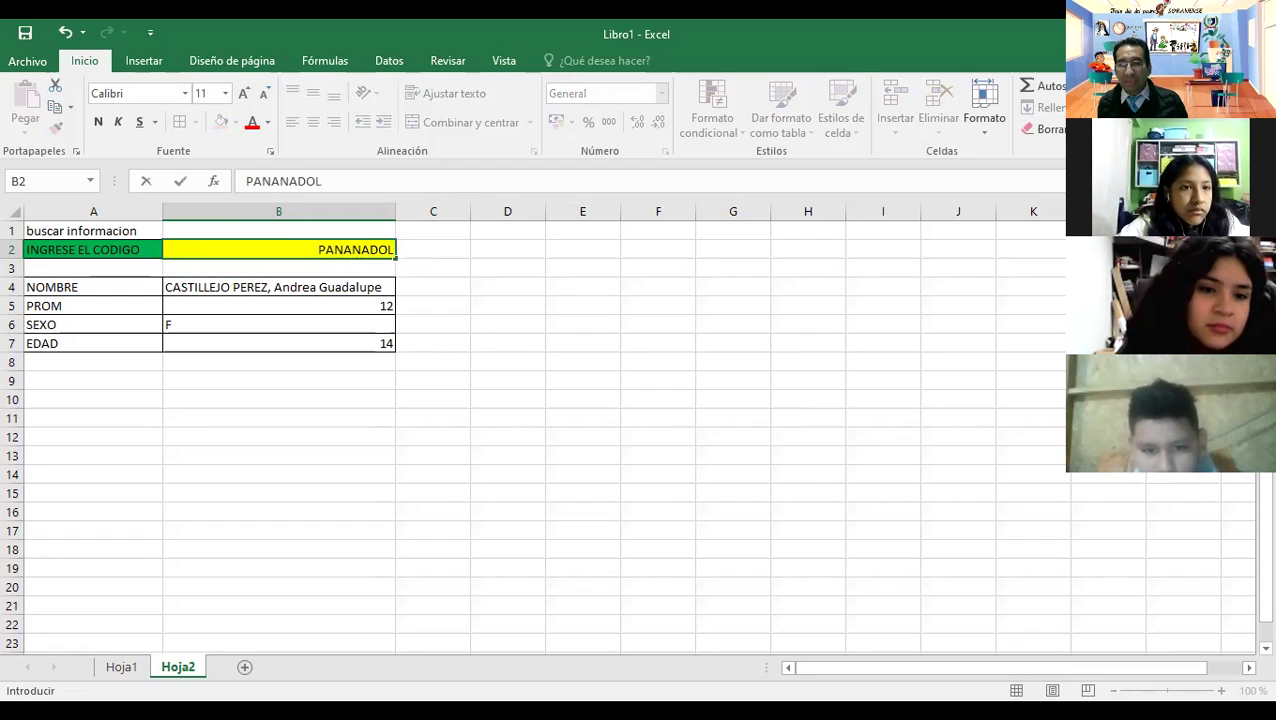
{"action": "key", "text": "BackSpace"}
{"action": "key", "text": "BackSpace"}
{"action": "key", "text": "BackSpace"}
{"action": "key", "text": "BackSpace"}
{"action": "key", "text": "BackSpace"}
{"action": "type", "text": "DOL"}
{"action": "key", "text": "Return"}
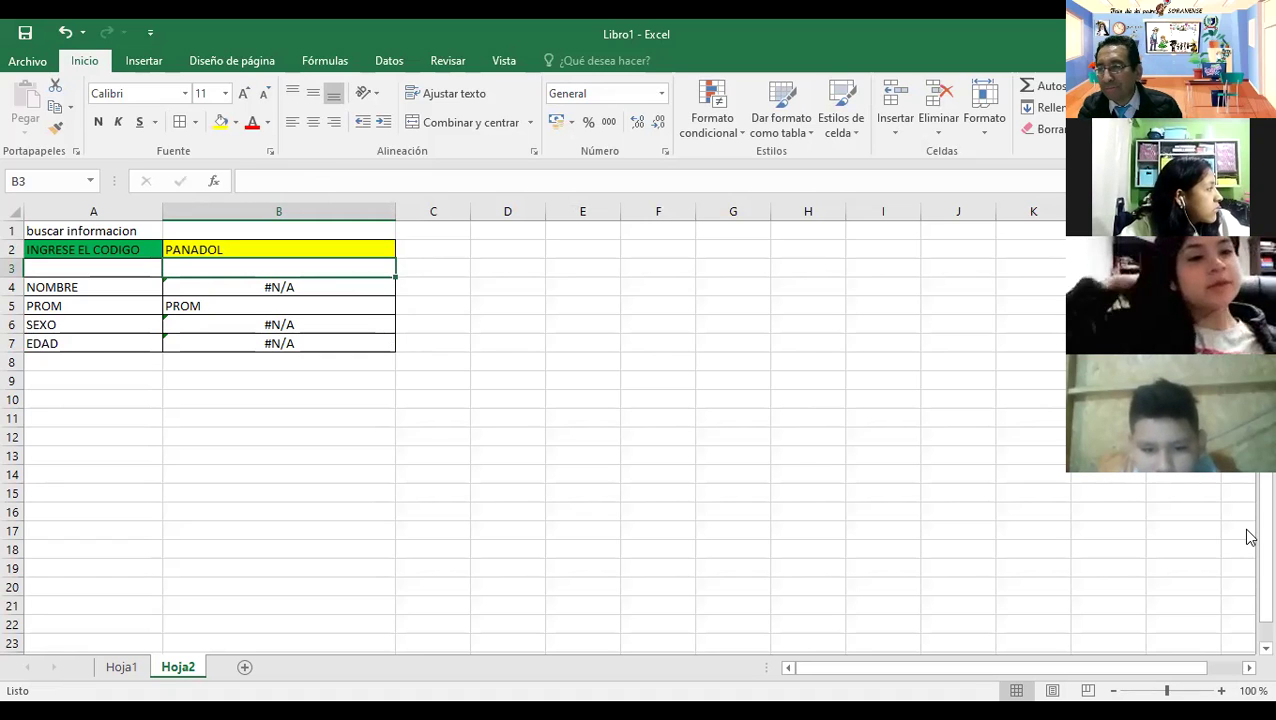
Replace the invalid text in cell B2 with code 2 to look up a valid student.
{"action": "left_click", "coordinate": [279, 249]}
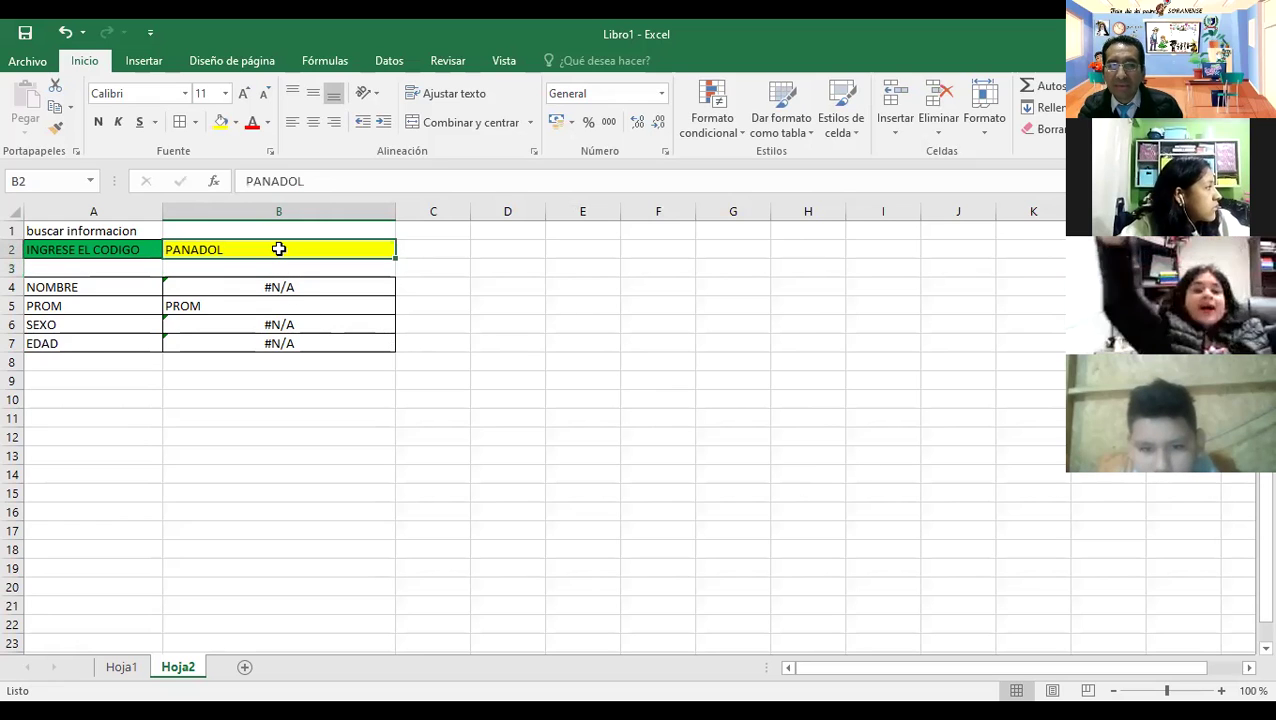
{"action": "type", "text": "2"}
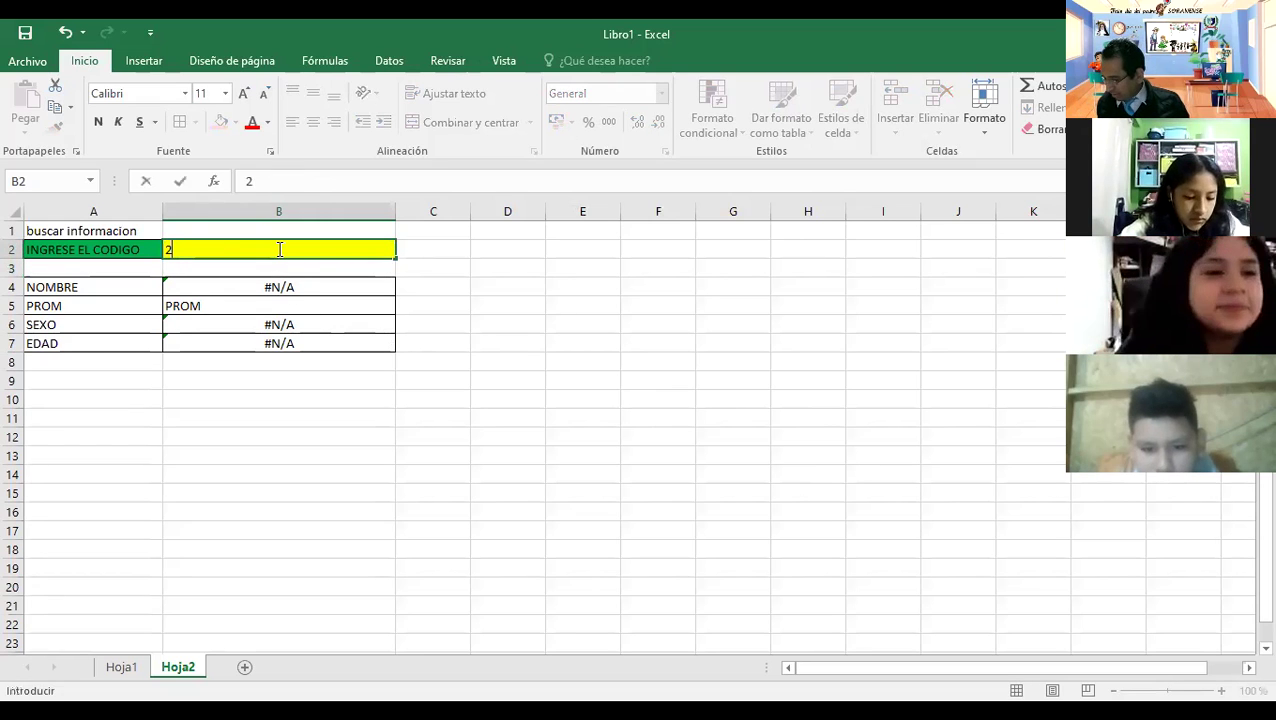
{"action": "key", "text": "Return"}
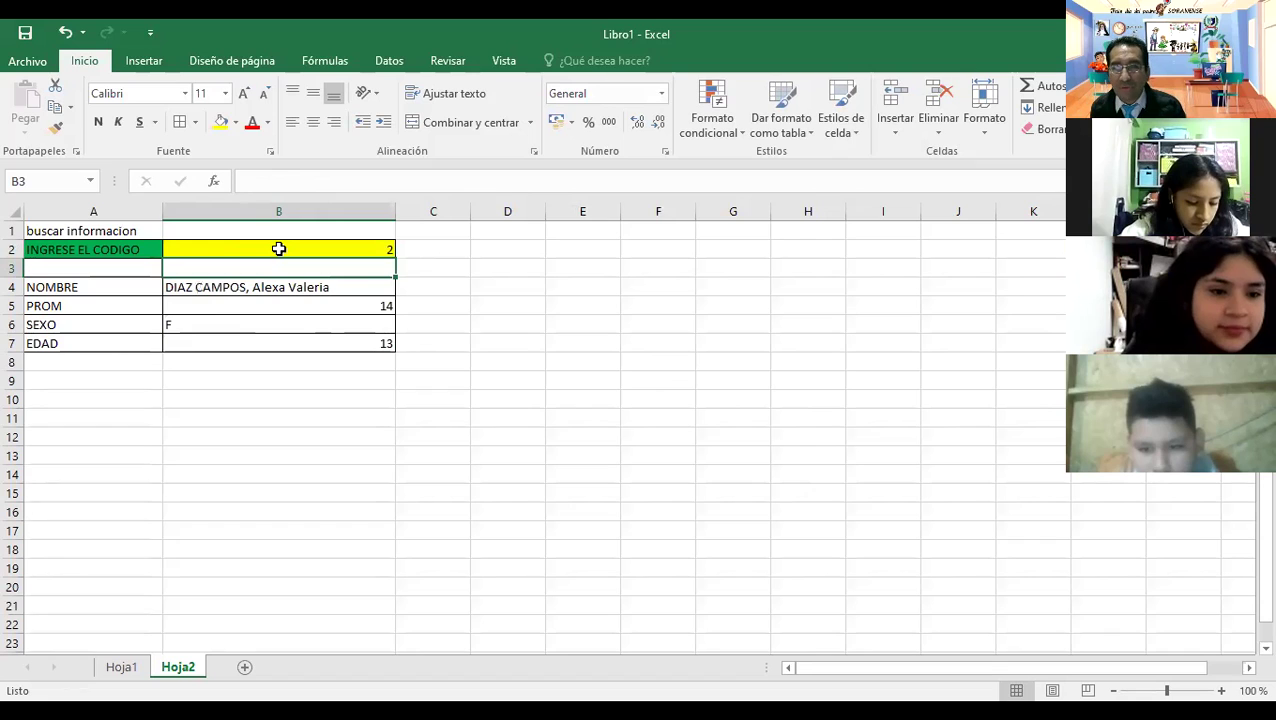